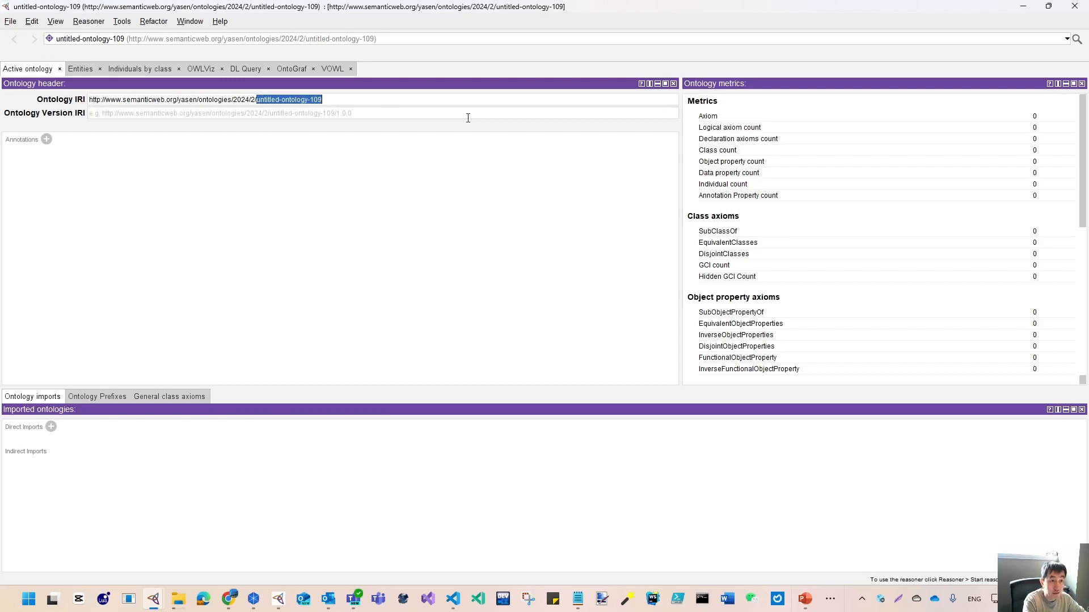
- Replace the untitled name at the end of the ontology IRI with Books
{"action": "type", "text": "Books"}
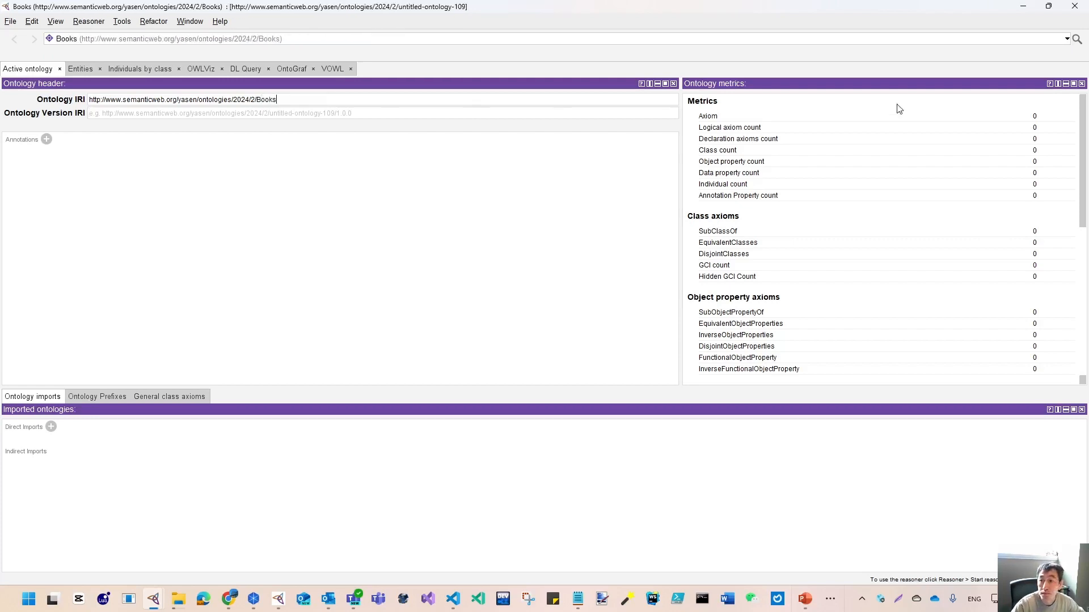
- Shrink the Books ontology window to about half the screen width and place it beside the PublishedWork window
{"action": "left_click", "coordinate": [1047, 10]}
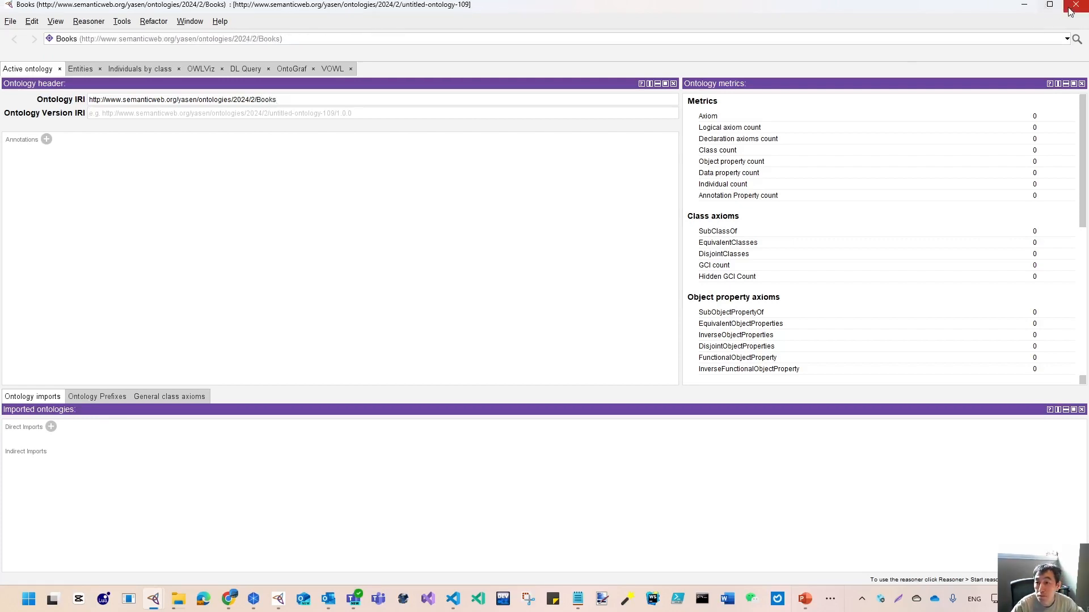
{"action": "key", "text": "alt+Tab"}
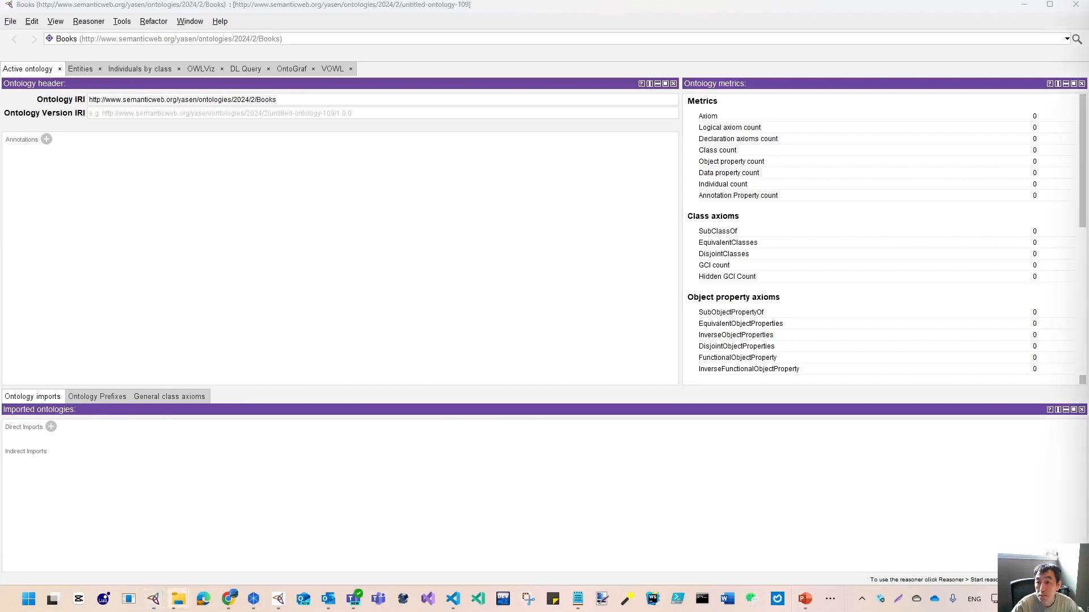
{"action": "left_click_drag", "start_coordinate": [808, 49], "coordinate": [457, 56]}
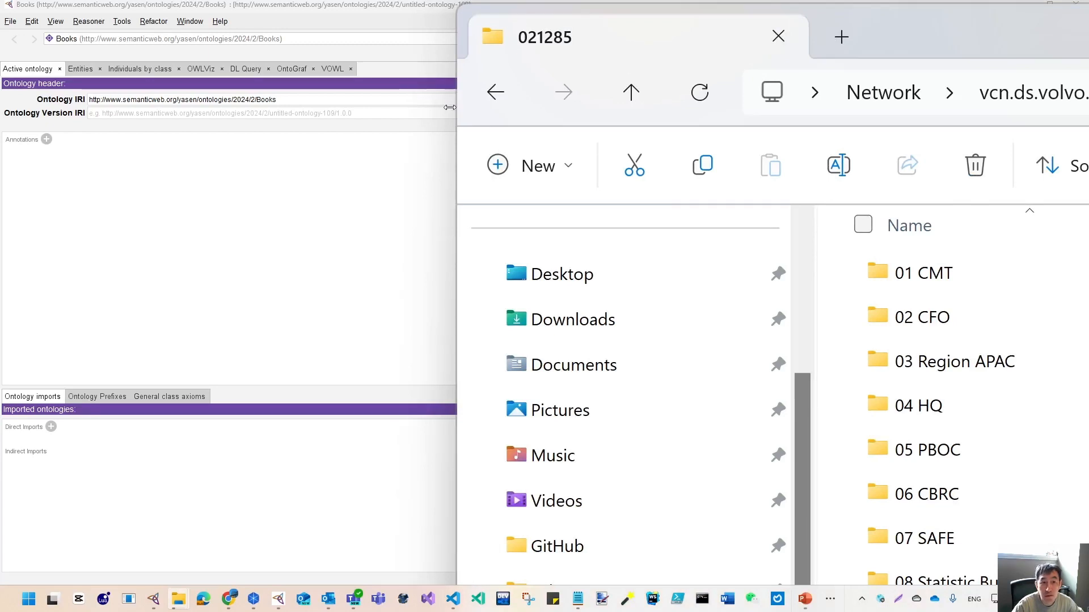
{"action": "left_click_drag", "start_coordinate": [457, 95], "coordinate": [1088, 133]}
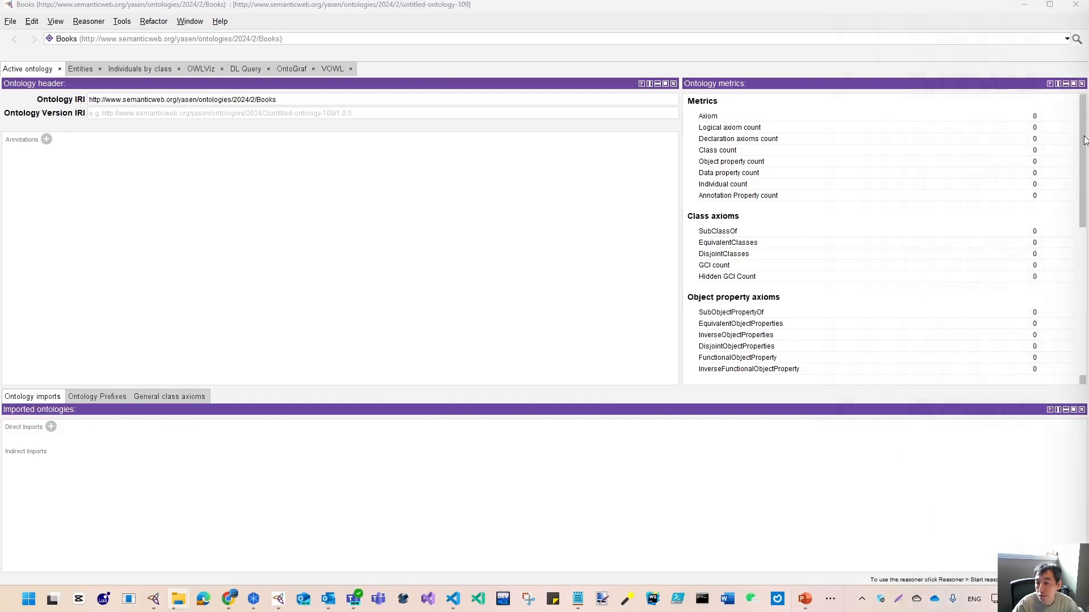
{"action": "left_click", "coordinate": [1007, 403]}
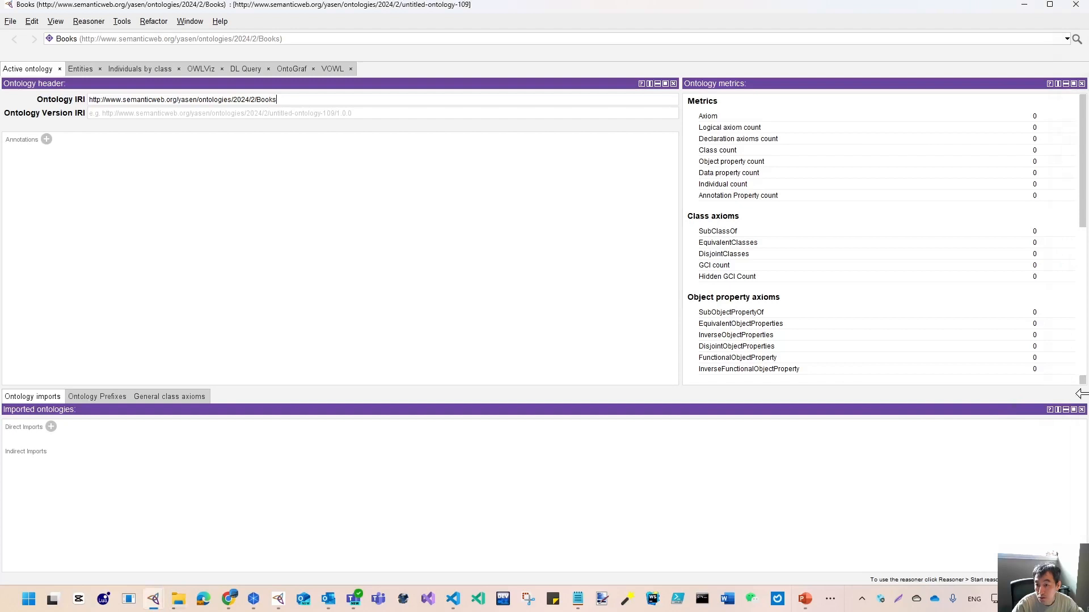
{"action": "left_click", "coordinate": [1088, 394]}
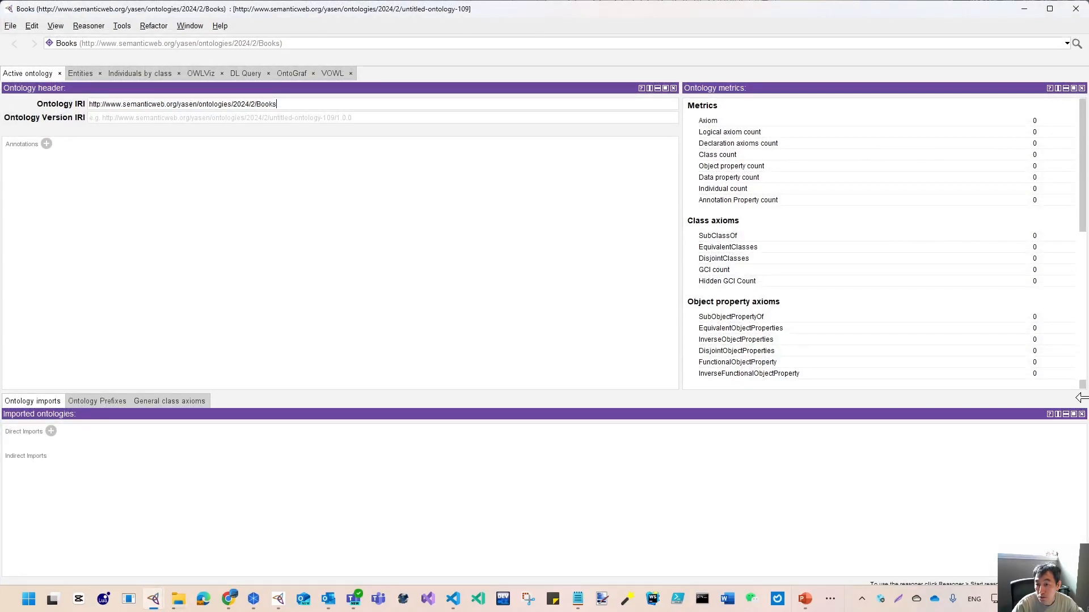
{"action": "left_click_drag", "start_coordinate": [1081, 397], "coordinate": [534, 416]}
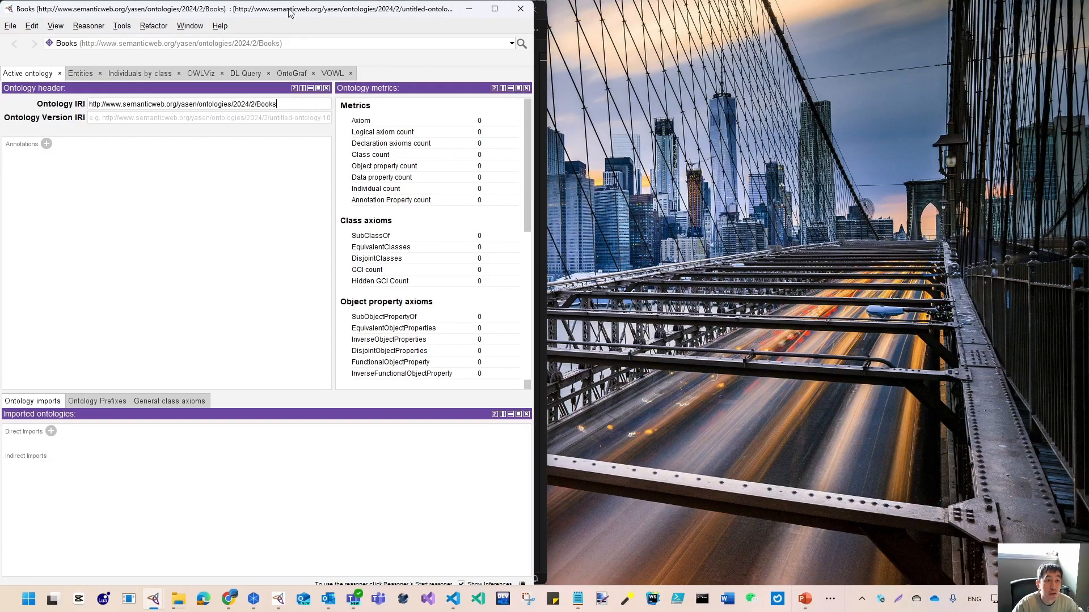
{"action": "left_click_drag", "start_coordinate": [289, 13], "coordinate": [824, 13]}
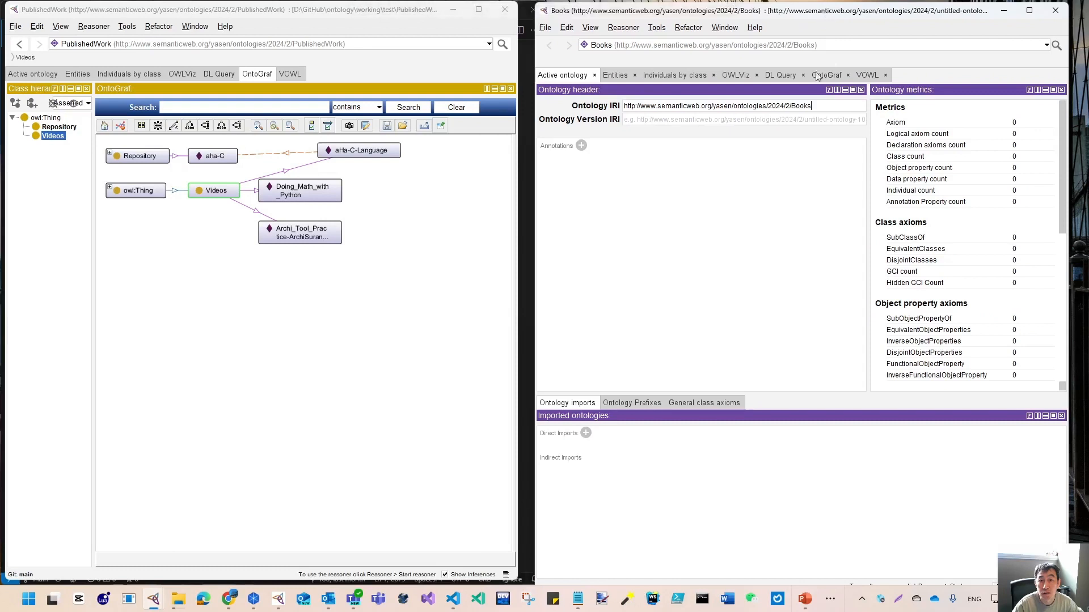
- Save the new ontology under the file name Books in the test folder, alongside PublishedWork.rdf
{"action": "left_click", "coordinate": [544, 28]}
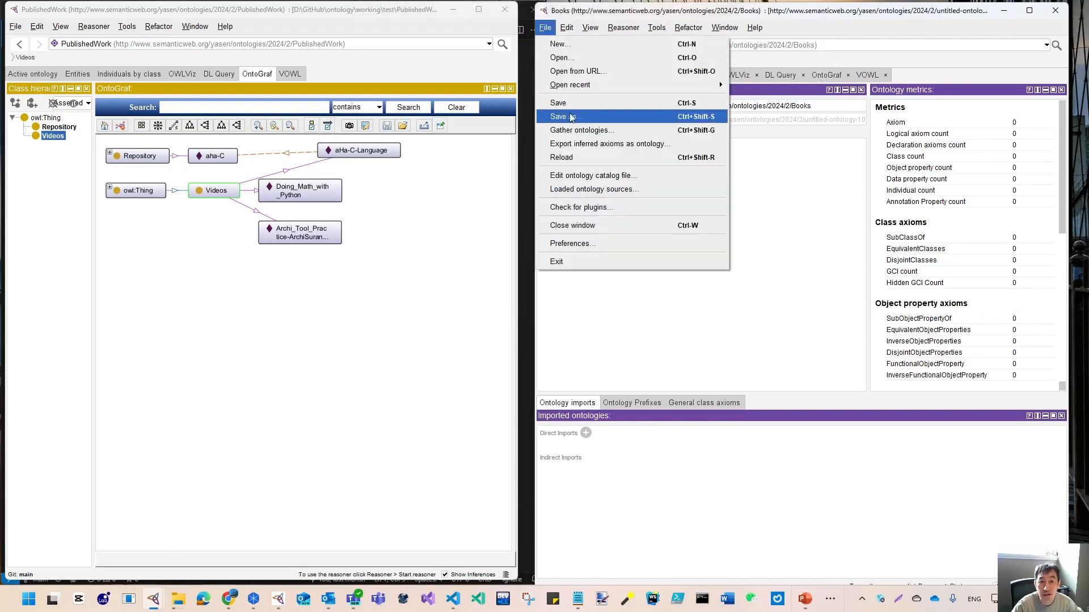
{"action": "left_click", "coordinate": [571, 117]}
{"action": "left_click", "coordinate": [778, 357]}
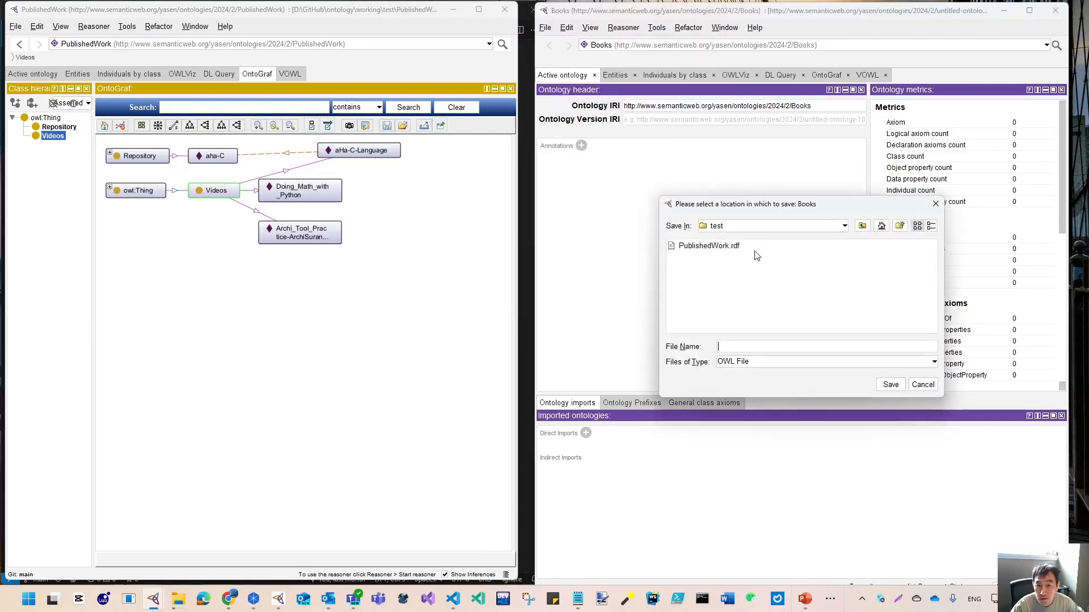
{"action": "type", "text": "Boo"}
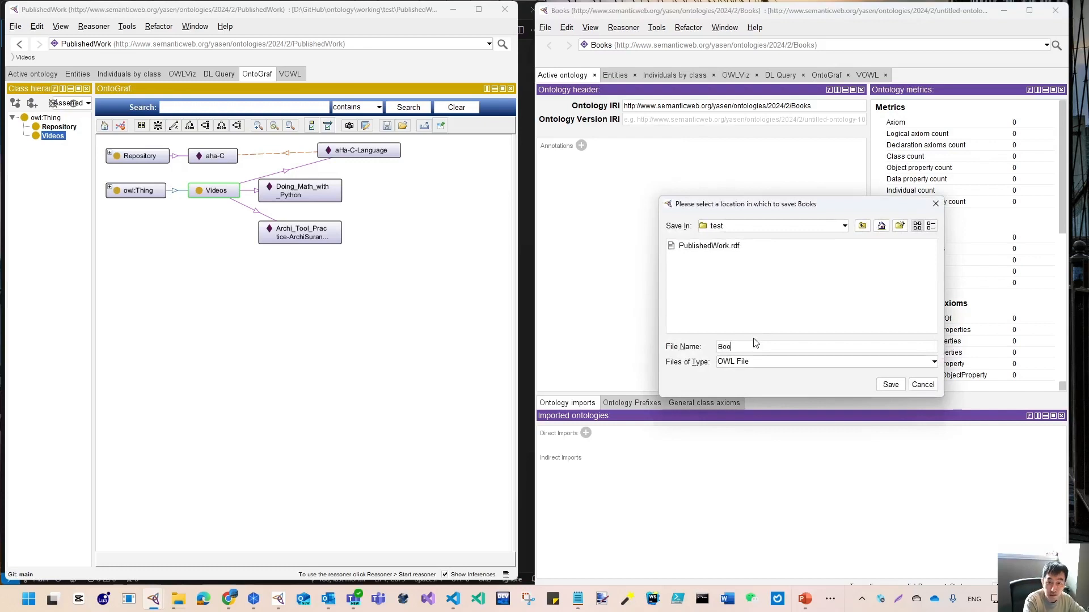
{"action": "type", "text": "ks"}
{"action": "key", "text": "Return"}
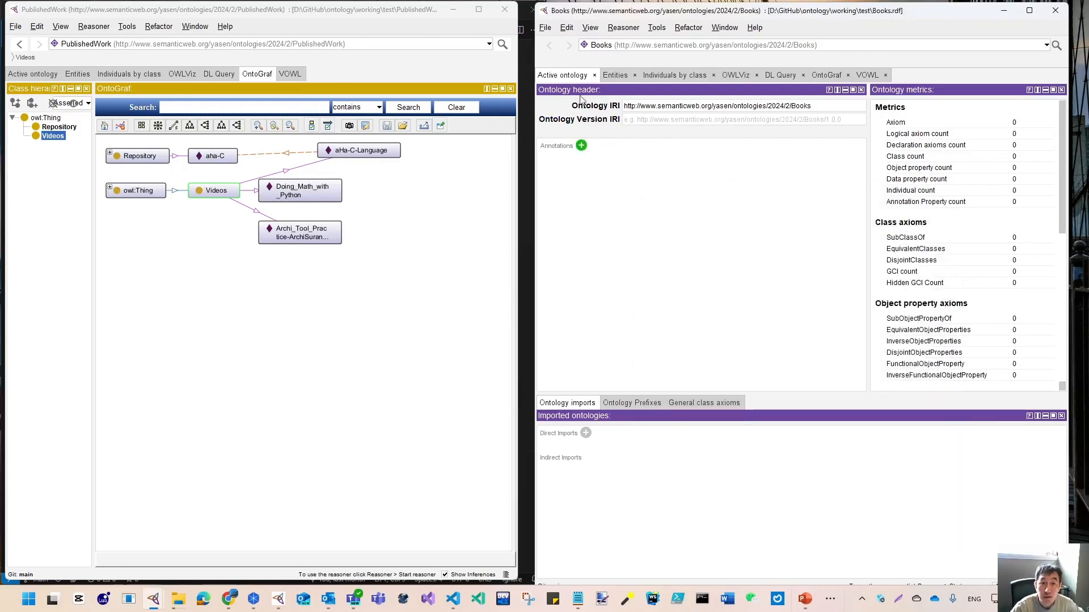
- Create a class named TechBook as a subclass of owl:Thing in the Books ontology
{"action": "left_click", "coordinate": [615, 75]}
{"action": "left_click", "coordinate": [573, 149]}
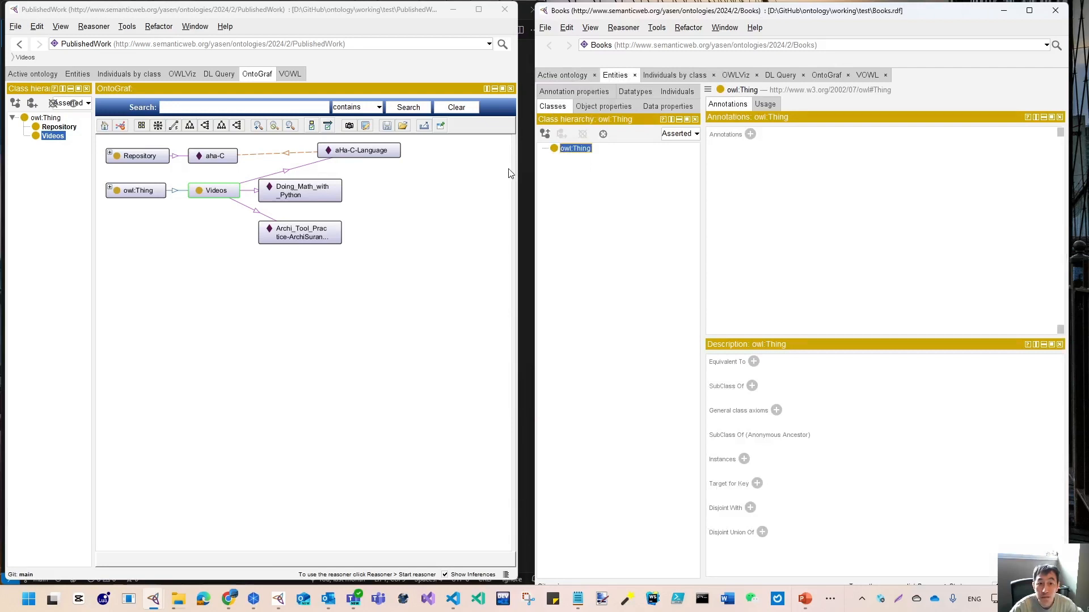
{"action": "left_click", "coordinate": [545, 134]}
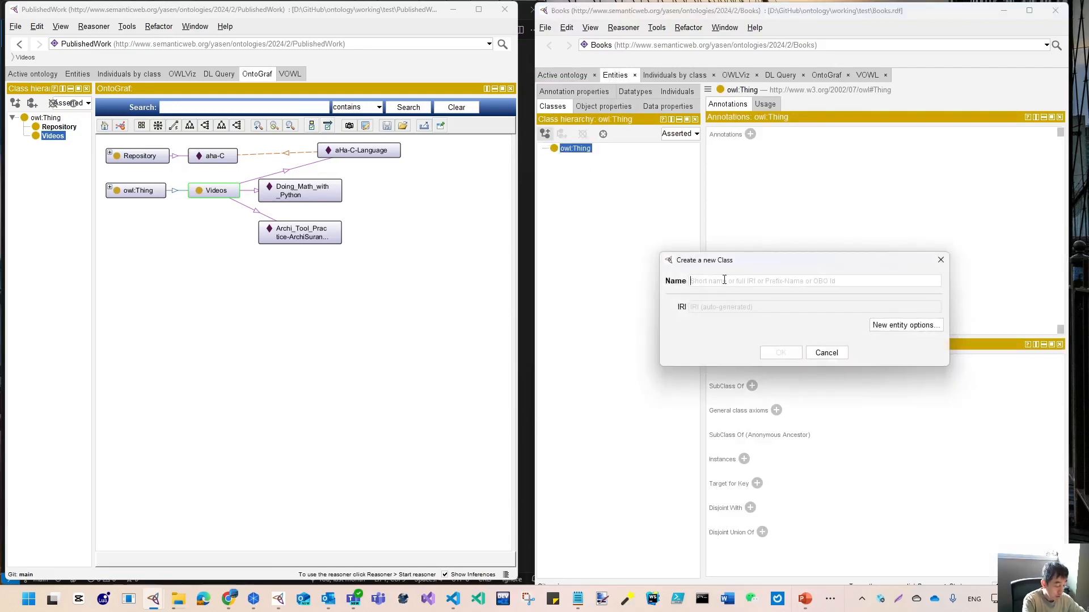
{"action": "type", "text": "TechBook"}
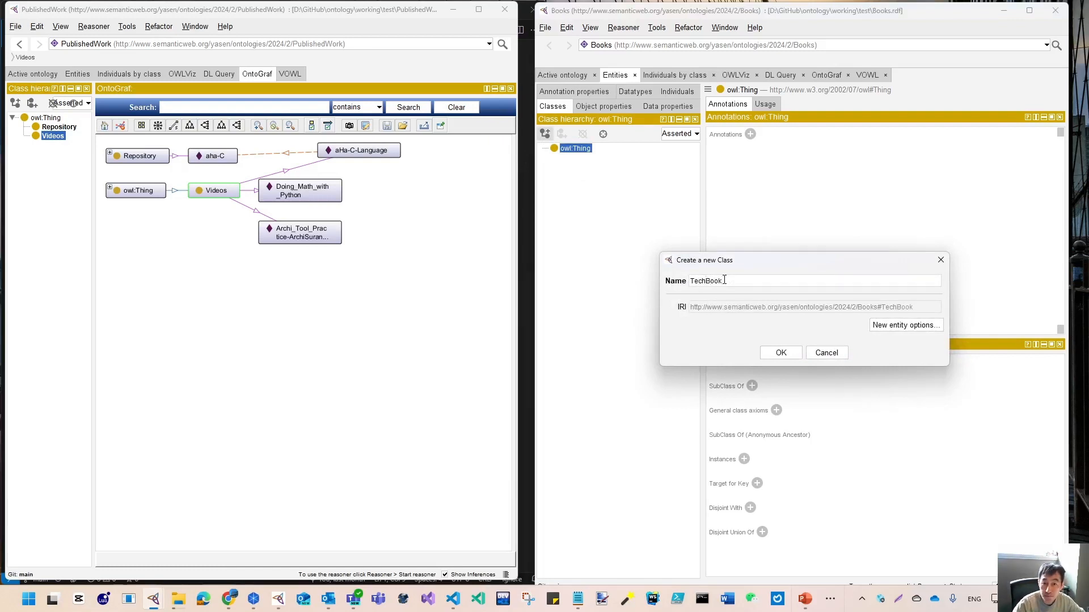
{"action": "left_click", "coordinate": [781, 353]}
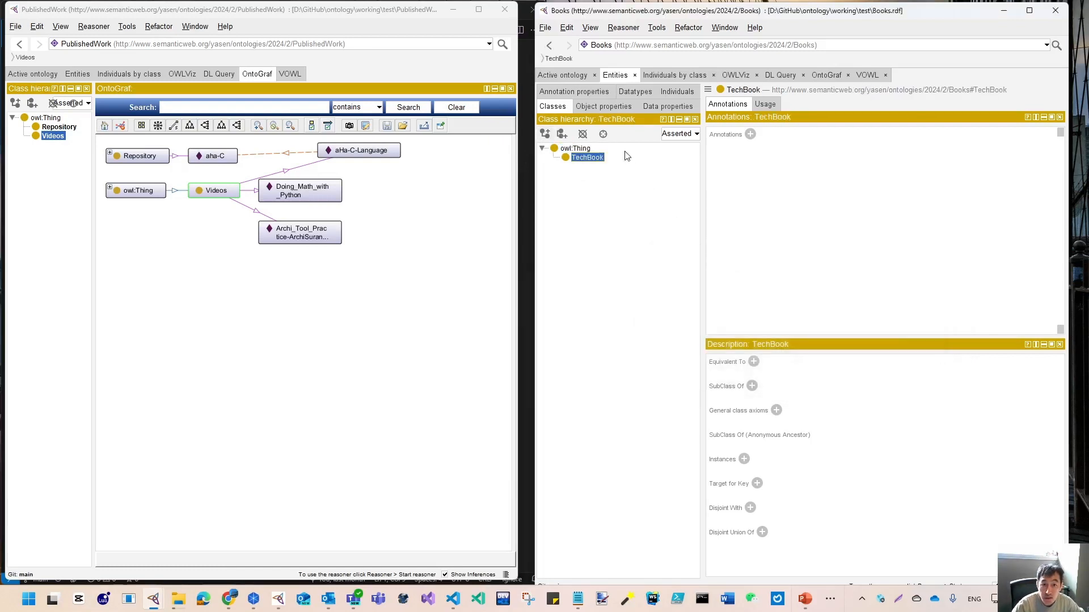
- Add a class named TCMBooks as a sibling of TechBook
{"action": "left_click", "coordinate": [545, 135]}
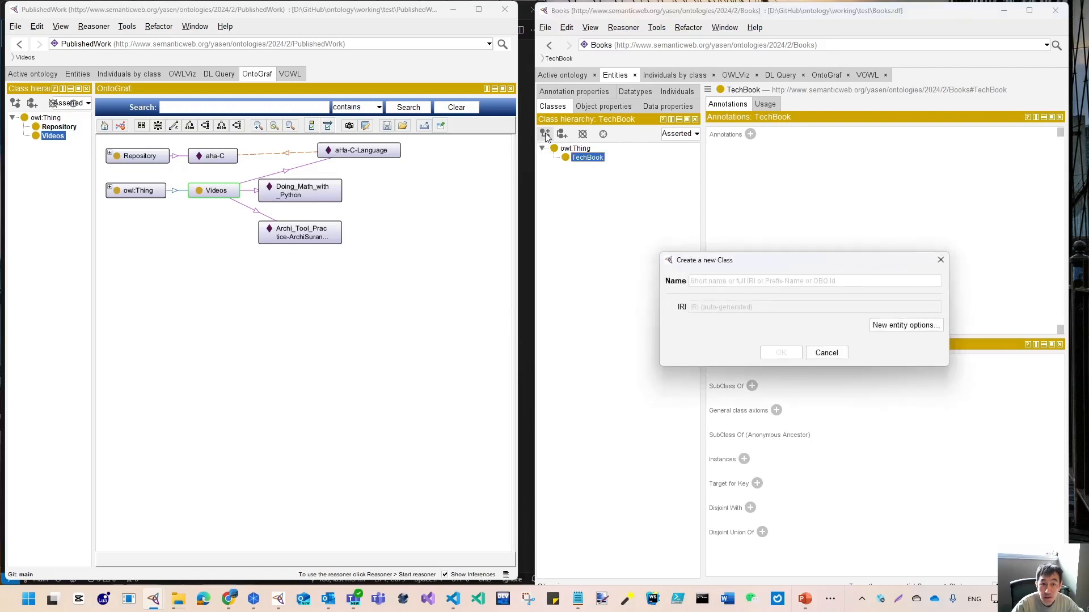
{"action": "key", "text": "Escape"}
{"action": "left_click", "coordinate": [561, 135]}
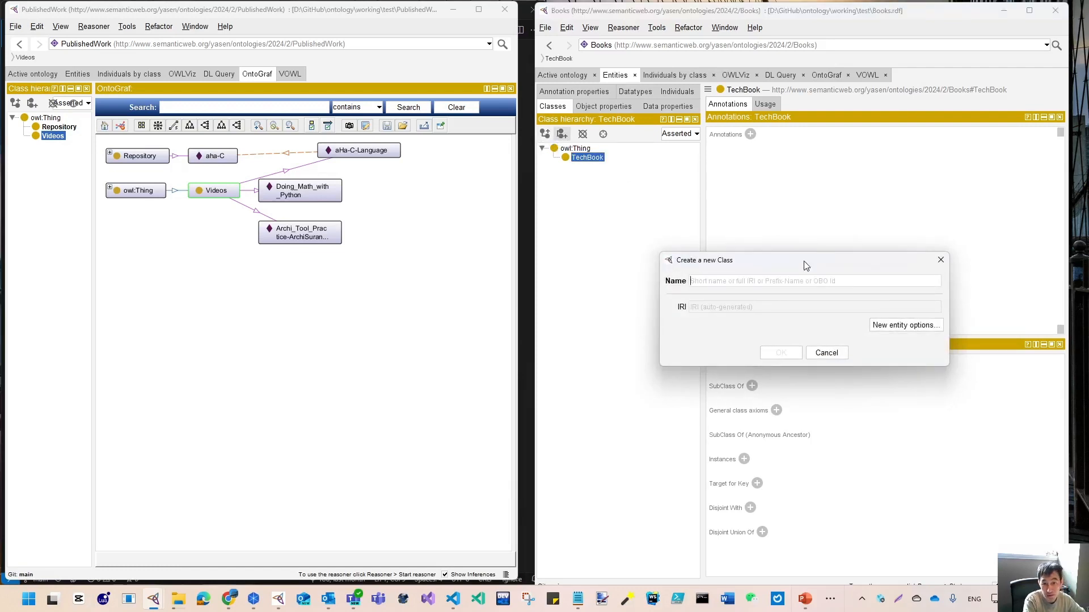
{"action": "type", "text": "TCMBooks"}
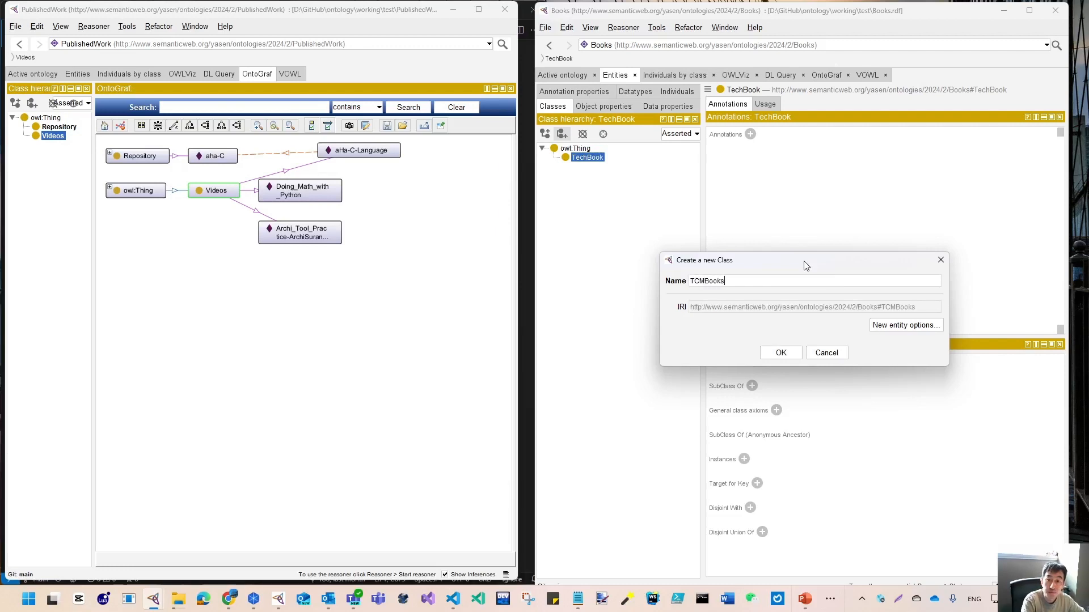
{"action": "key", "text": "Return"}
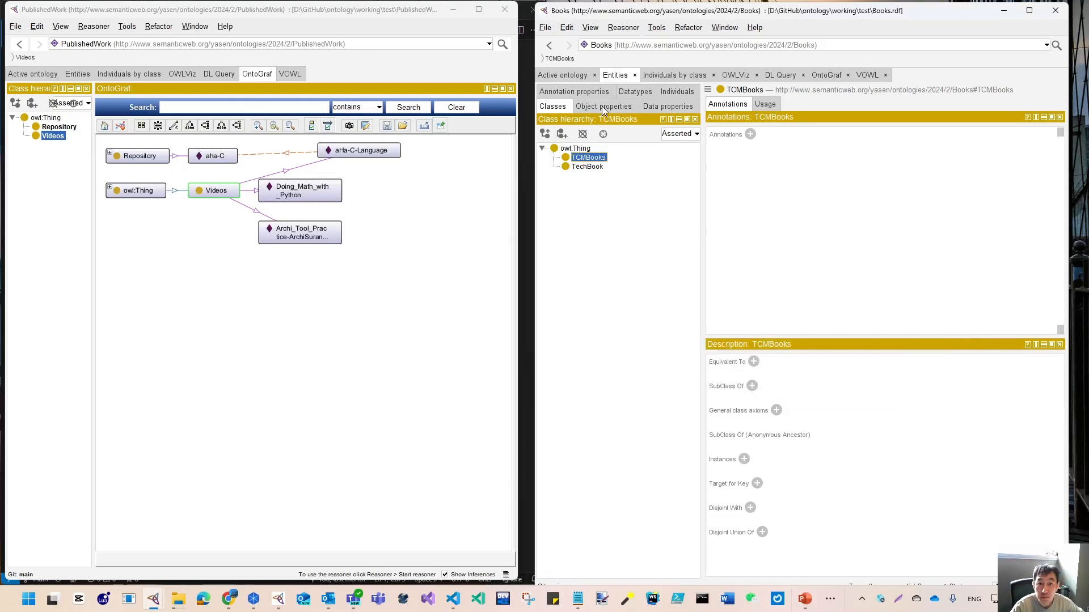
- Add another sibling class named SciFi at the same level as TCMBooks
{"action": "left_click", "coordinate": [562, 135]}
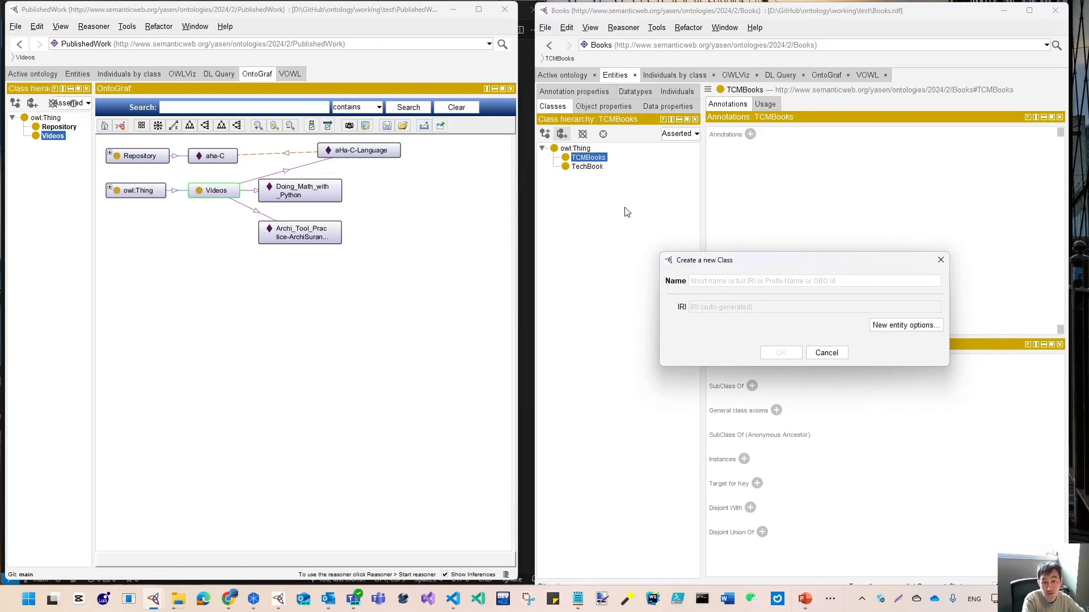
{"action": "type", "text": "SciFiction"}
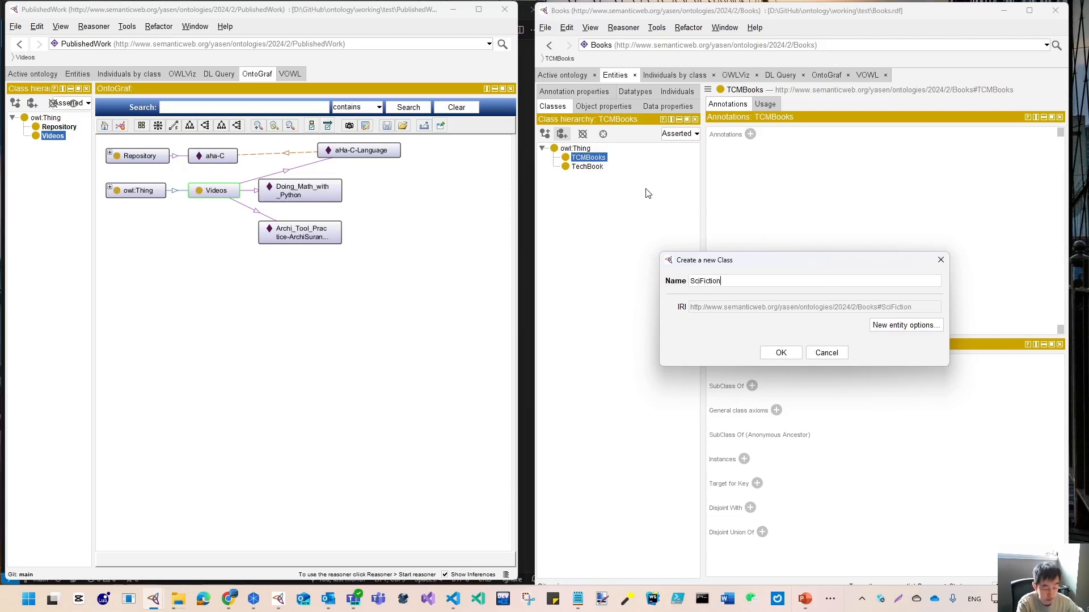
{"action": "key", "text": "BackSpace"}
{"action": "key", "text": "BackSpace"}
{"action": "key", "text": "BackSpace"}
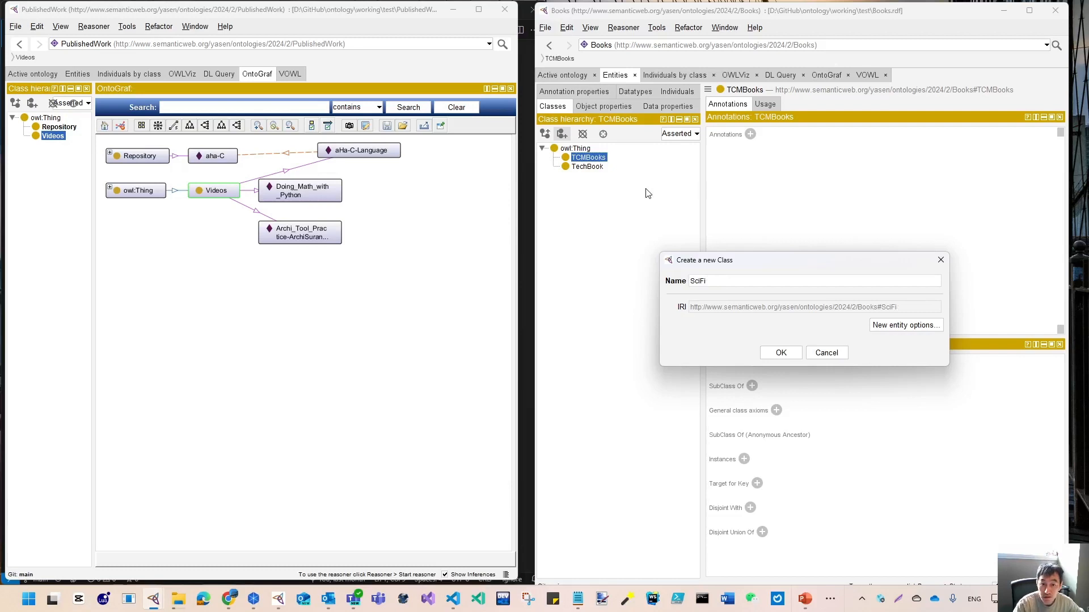
{"action": "left_click", "coordinate": [791, 354]}
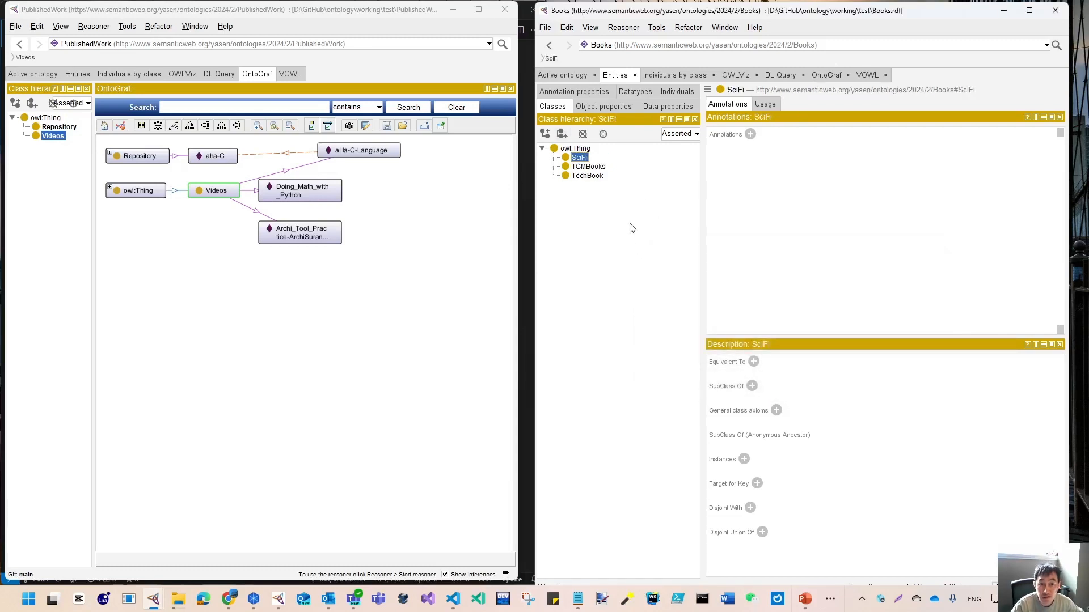
- Create a named individual aha-C-Language as an instance of the TechBook class
{"action": "left_click", "coordinate": [593, 167]}
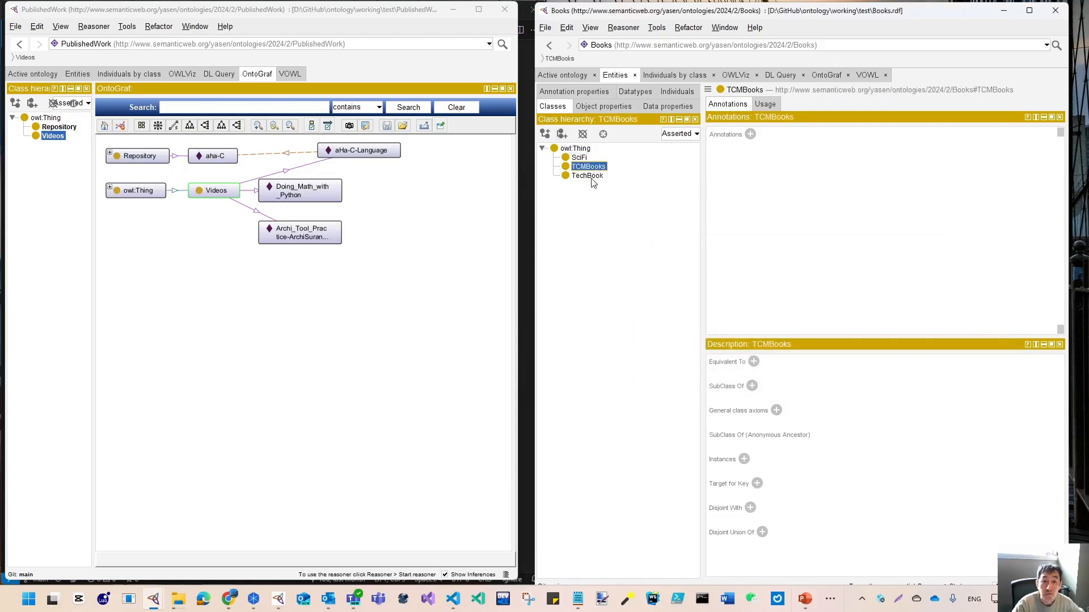
{"action": "left_click", "coordinate": [593, 175]}
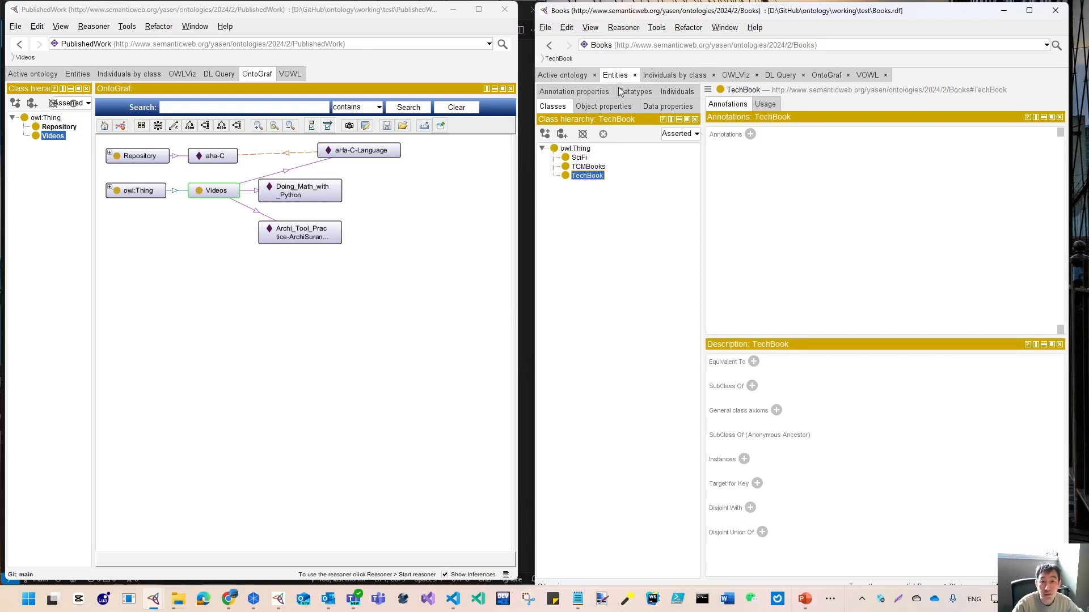
{"action": "left_click", "coordinate": [664, 76]}
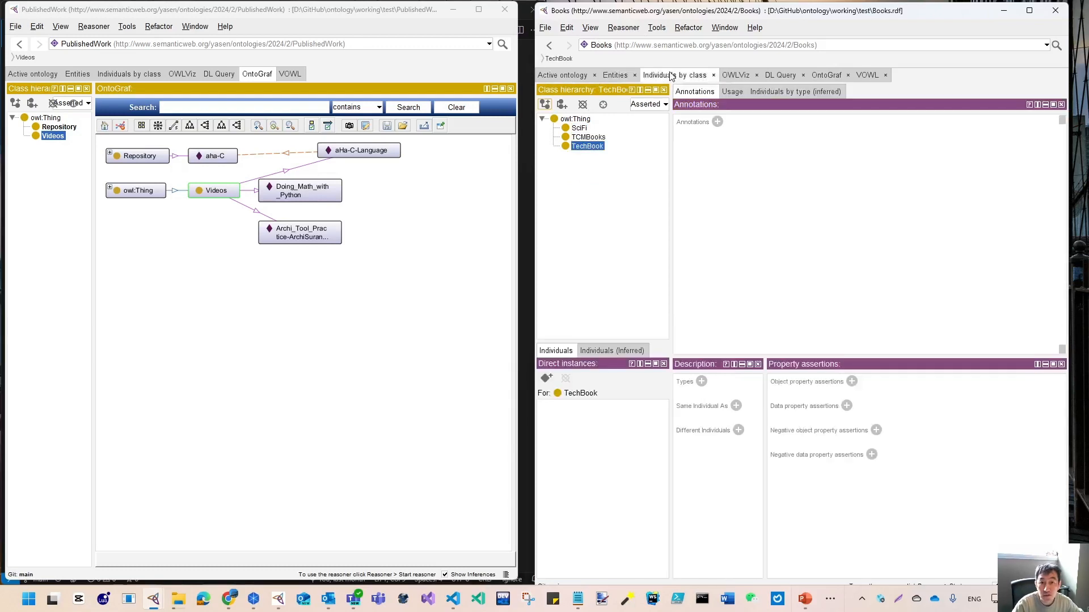
{"action": "left_click", "coordinate": [546, 379]}
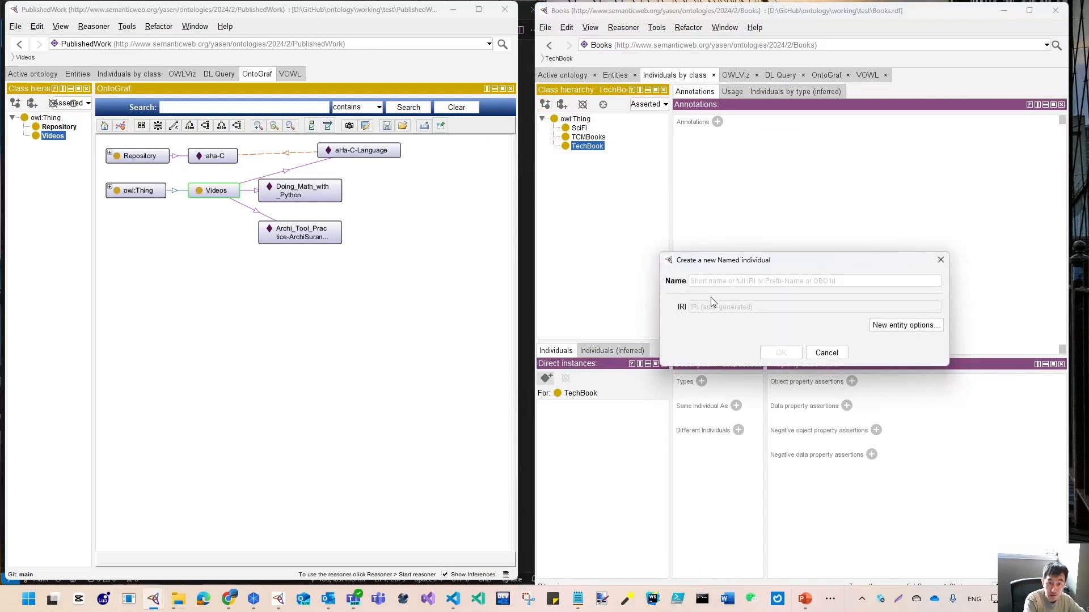
{"action": "type", "text": "aha-C-Language"}
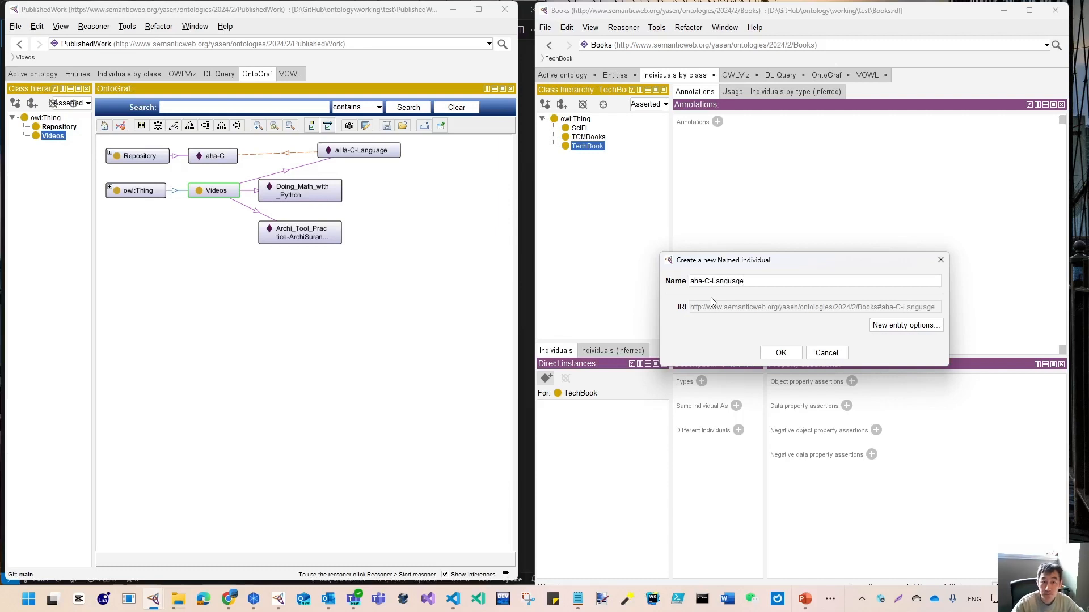
{"action": "left_click", "coordinate": [780, 353]}
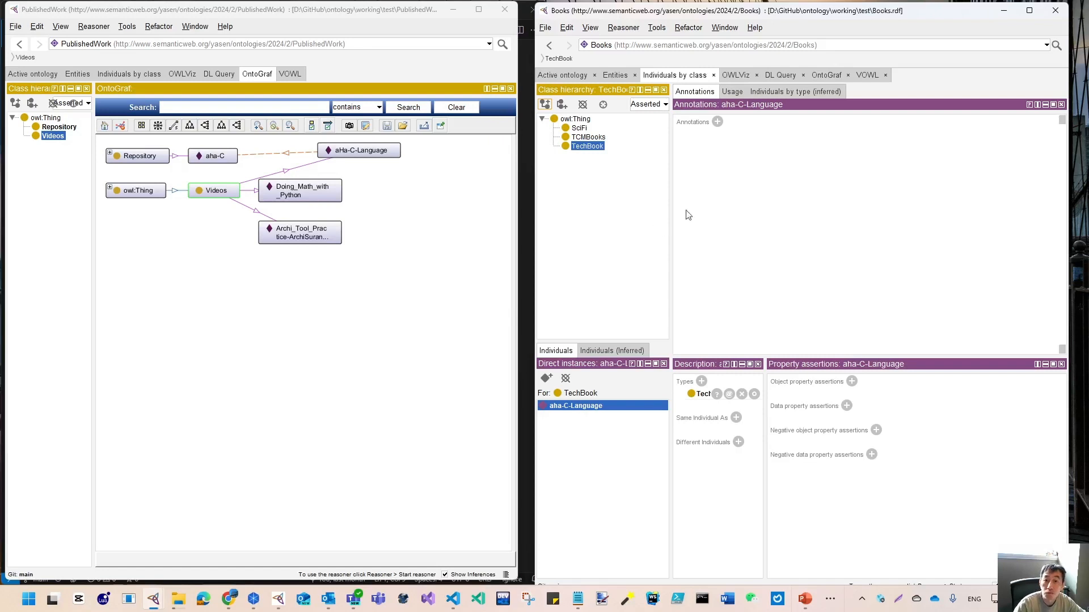
- Show the PublishedWork ontology's header and metrics, and widen its window up to the edge of the Books window
{"action": "left_click", "coordinate": [22, 75]}
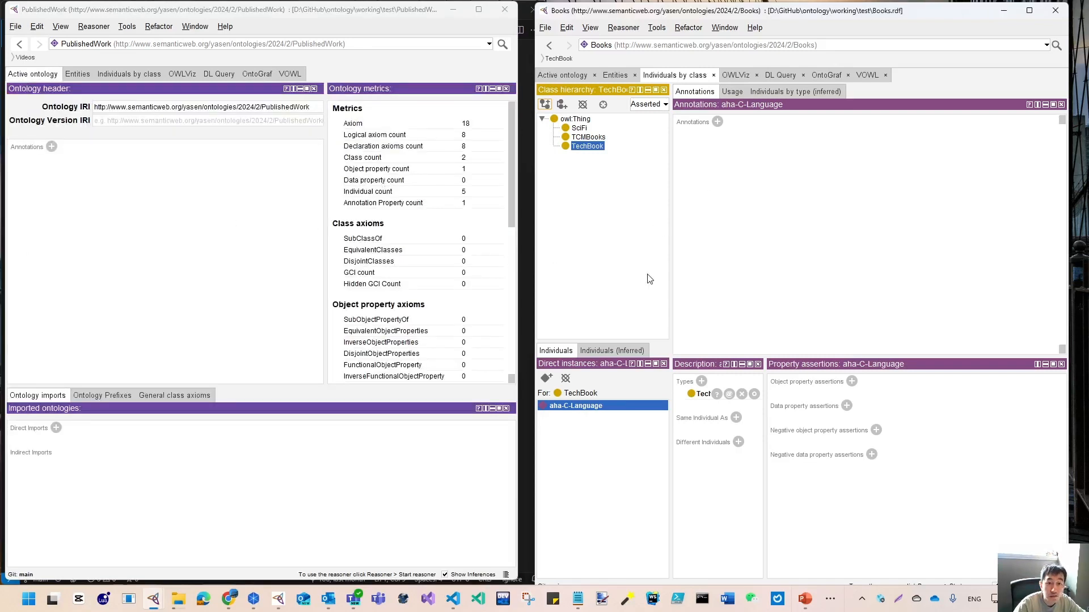
{"action": "key", "text": "alt+Tab"}
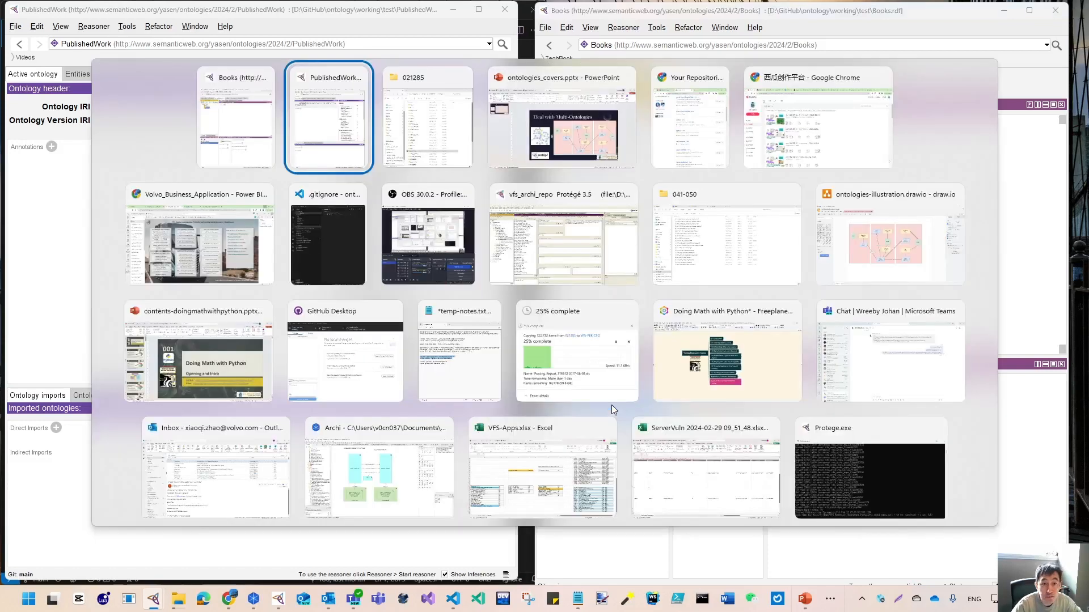
{"action": "key", "text": "alt+Tab"}
{"action": "key", "text": "alt+Tab"}
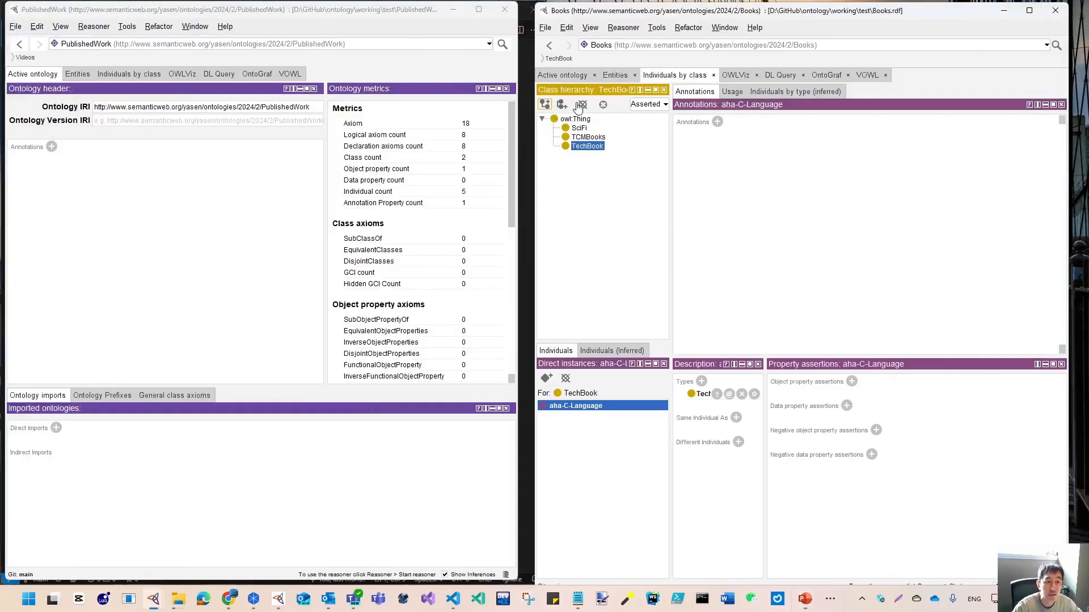
{"action": "left_click_drag", "start_coordinate": [518, 161], "coordinate": [533, 161]}
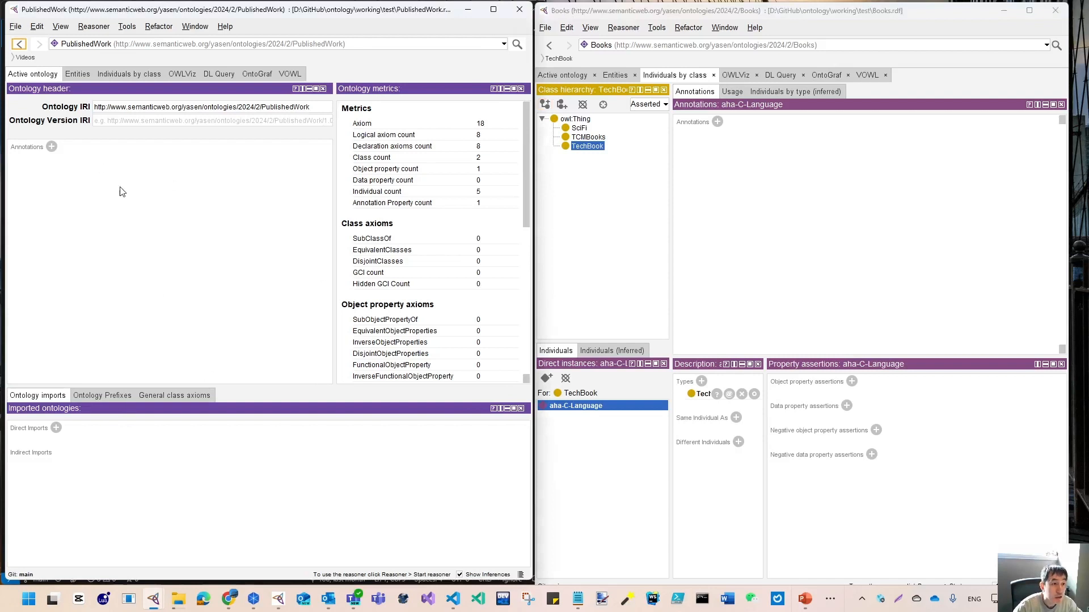
{"action": "left_click", "coordinate": [81, 78]}
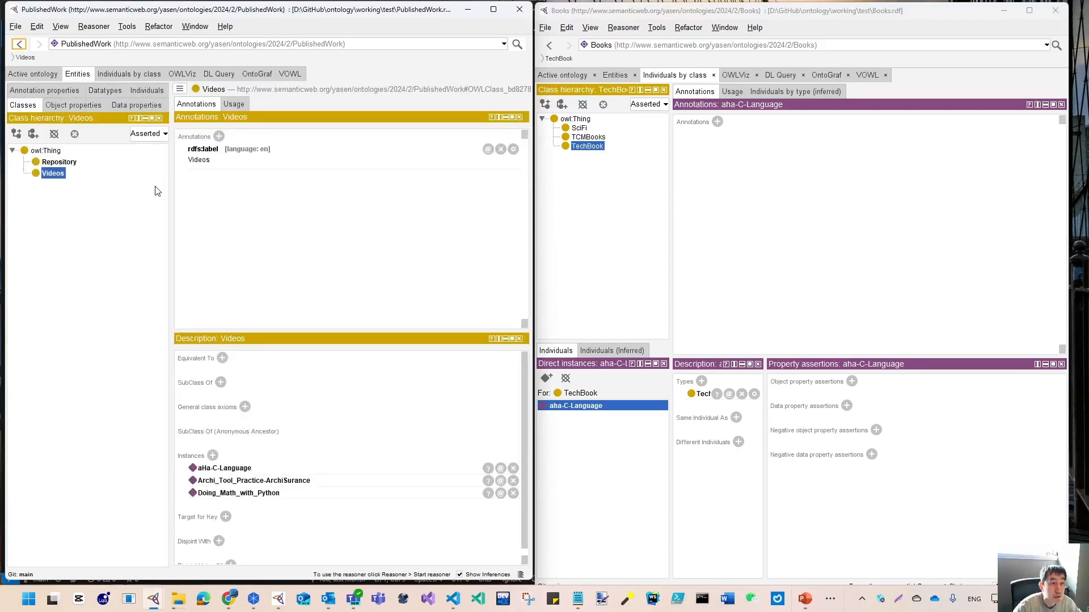
{"action": "left_click", "coordinate": [14, 27]}
{"action": "left_click", "coordinate": [84, 273]}
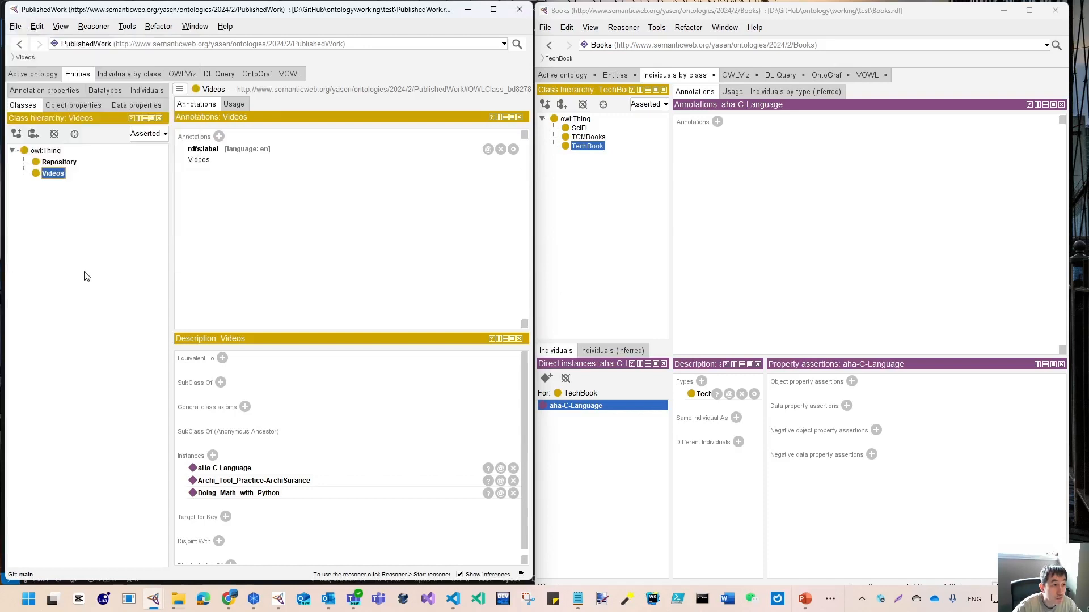
- Import the local file Books.rdf from the test folder as a direct import of the PublishedWork ontology
{"action": "left_click", "coordinate": [32, 74]}
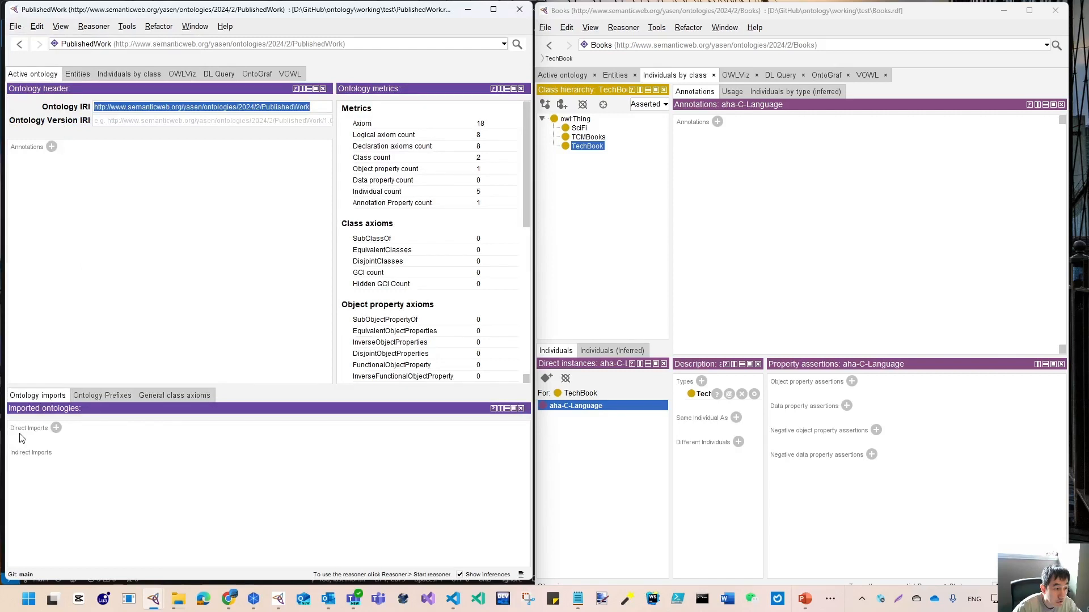
{"action": "left_click", "coordinate": [36, 458]}
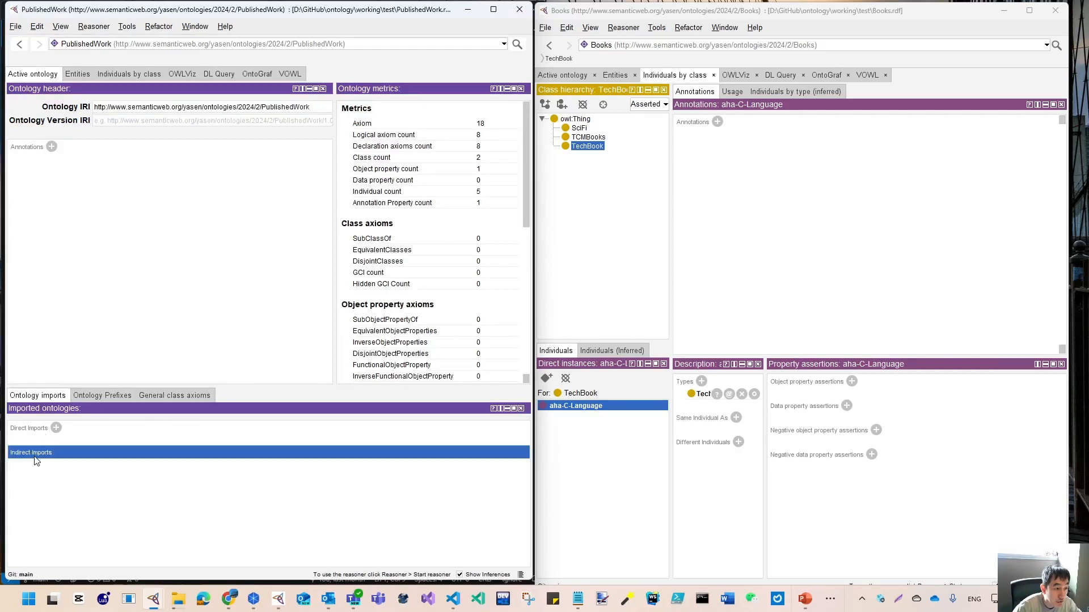
{"action": "left_click", "coordinate": [56, 429]}
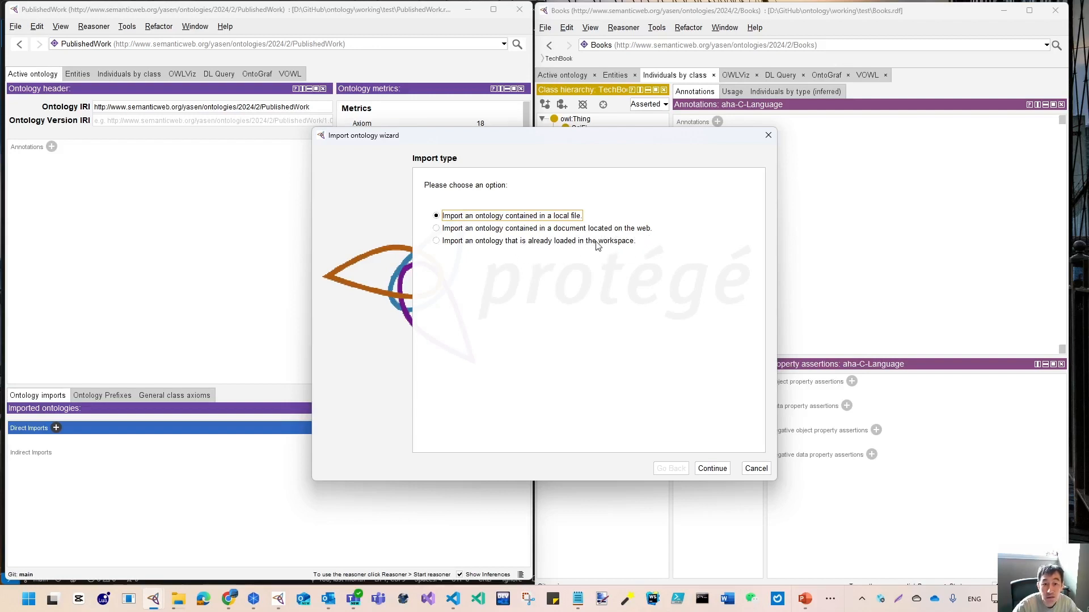
{"action": "left_click", "coordinate": [706, 469]}
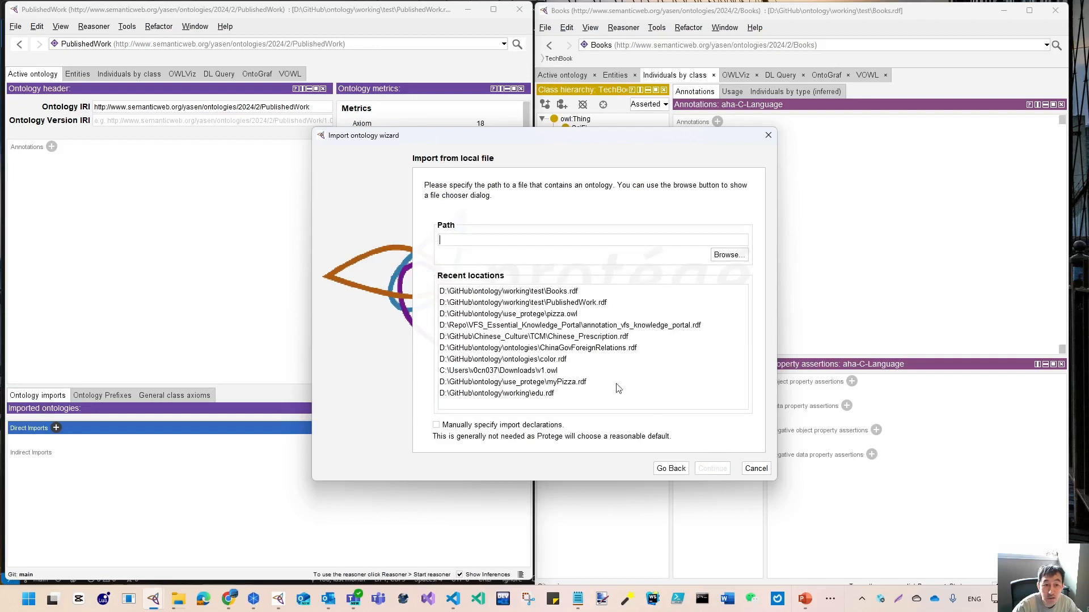
{"action": "left_click", "coordinate": [728, 255]}
{"action": "left_click", "coordinate": [431, 253]}
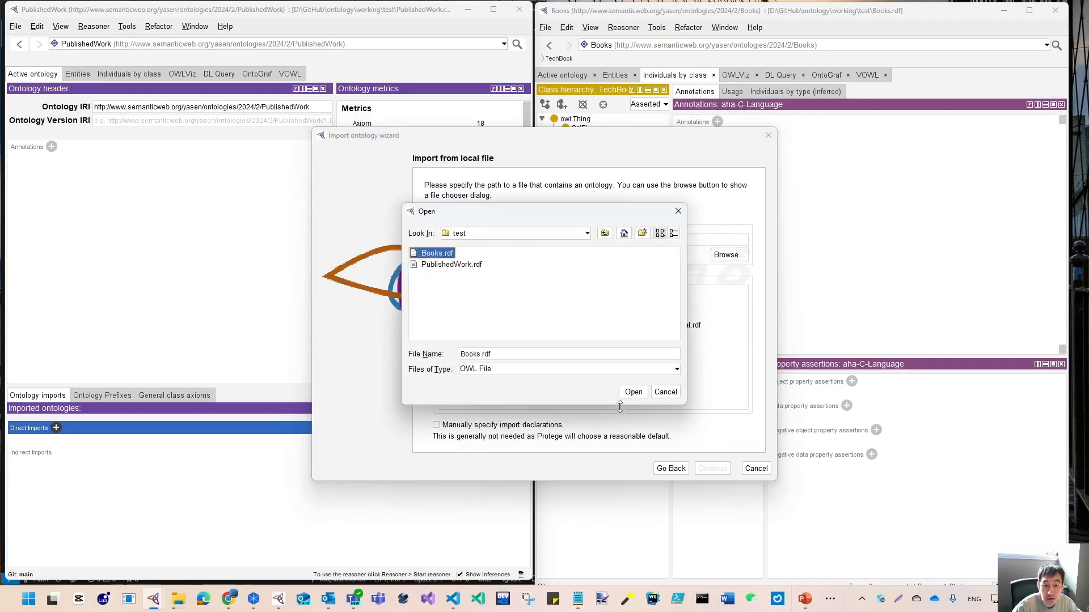
{"action": "left_click", "coordinate": [634, 392]}
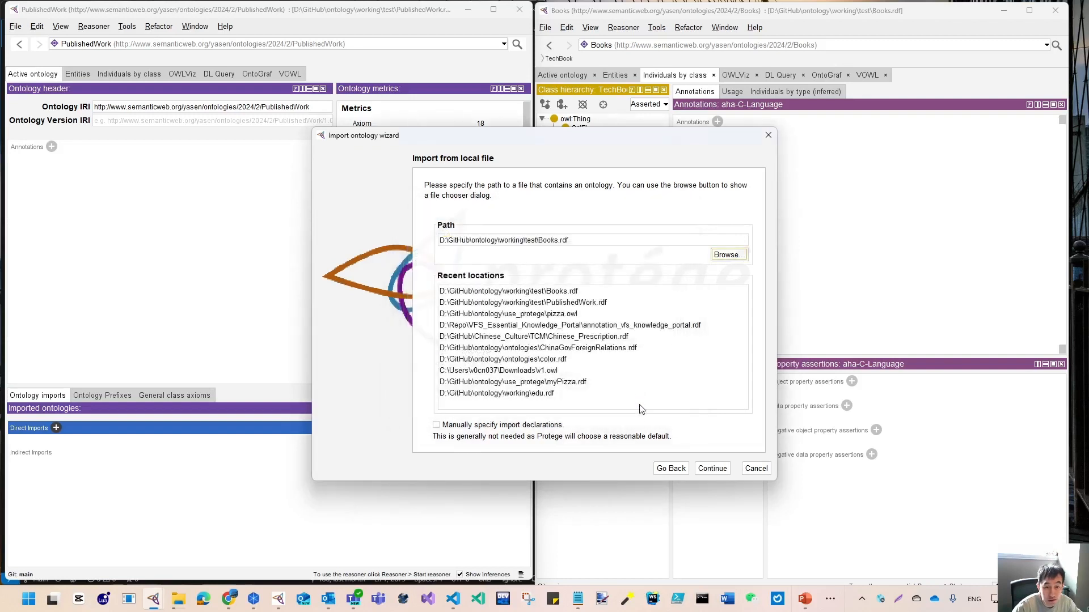
{"action": "left_click", "coordinate": [715, 469]}
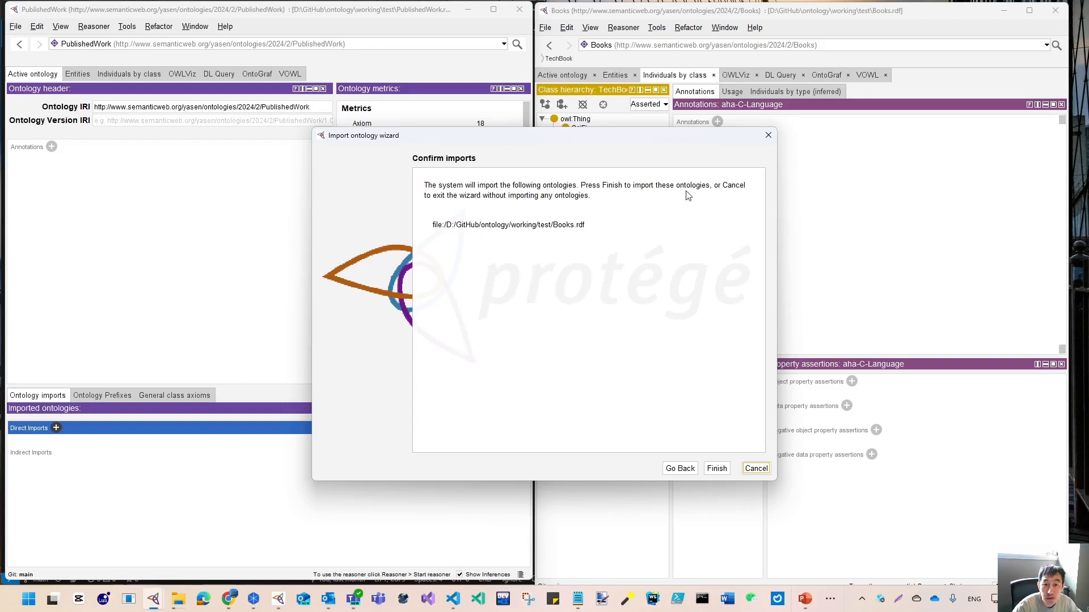
{"action": "left_click", "coordinate": [718, 470]}
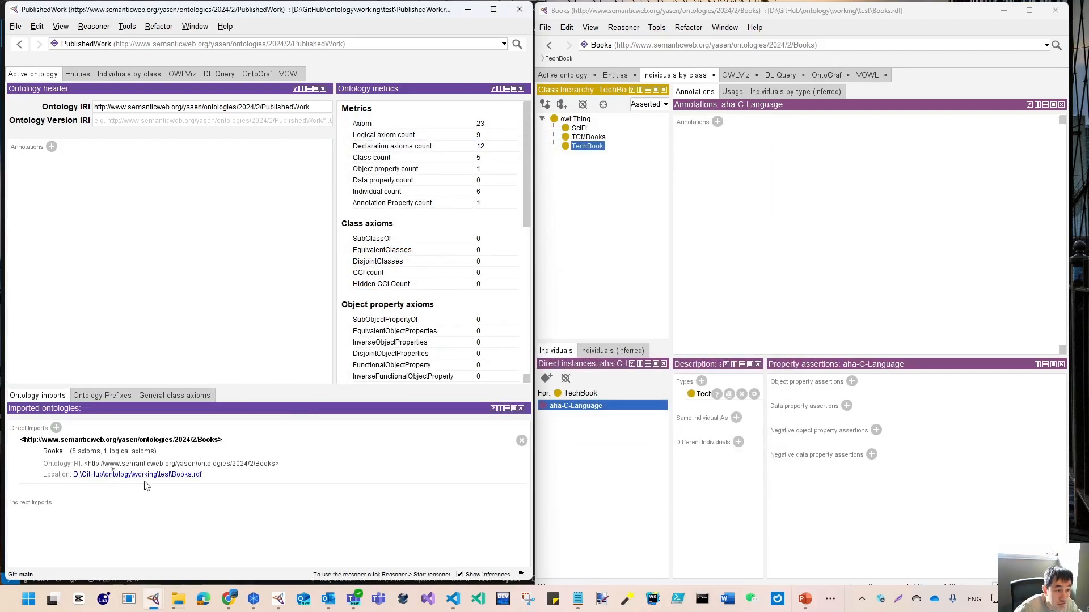
- Examine the imported TechBook class and its instances in the PublishedWork ontology
{"action": "left_click", "coordinate": [75, 77]}
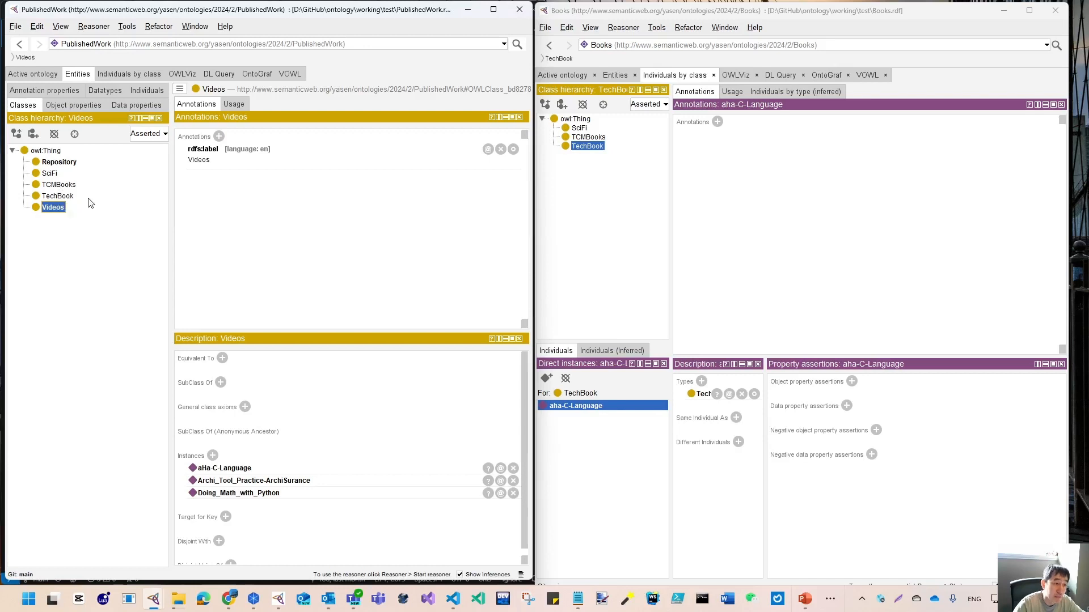
{"action": "left_click", "coordinate": [64, 198]}
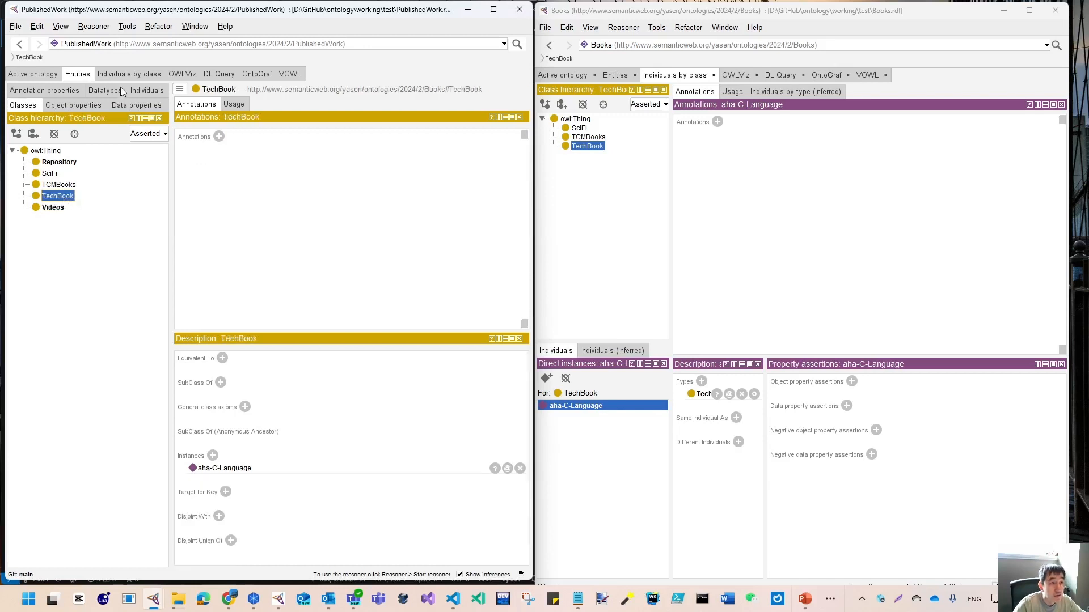
{"action": "left_click", "coordinate": [132, 76]}
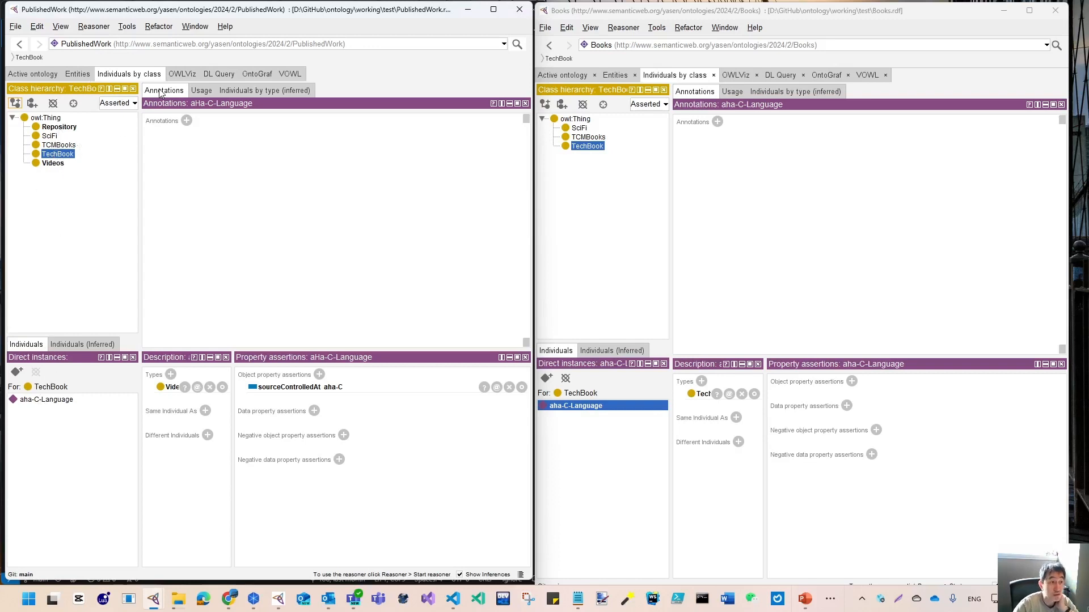
- Create an object property named fromBook as a sibling of sourceControlledAt in the PublishedWork ontology
{"action": "left_click", "coordinate": [74, 75]}
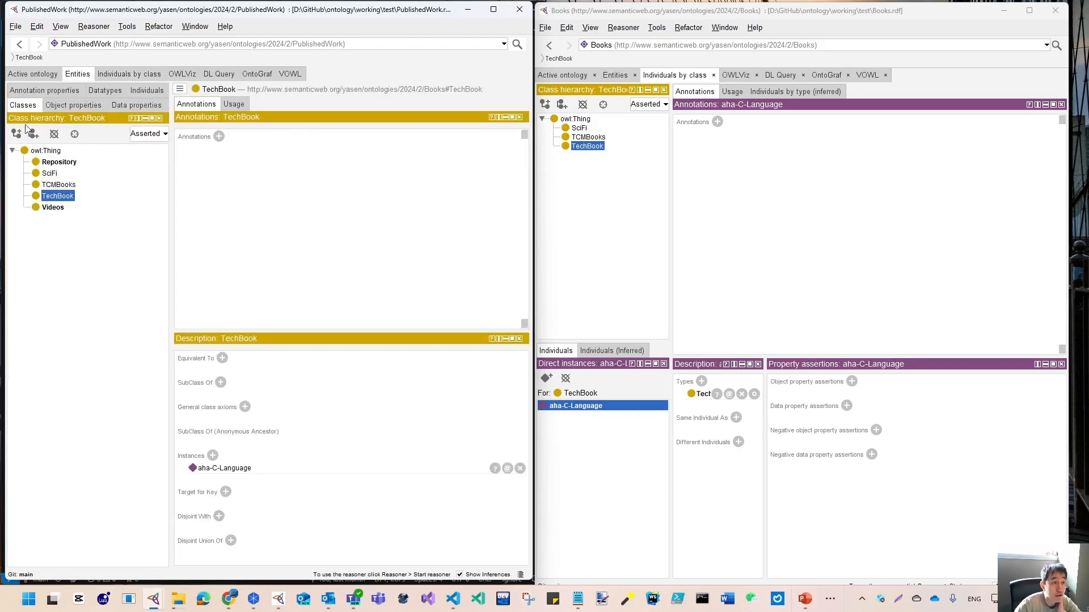
{"action": "left_click", "coordinate": [58, 107]}
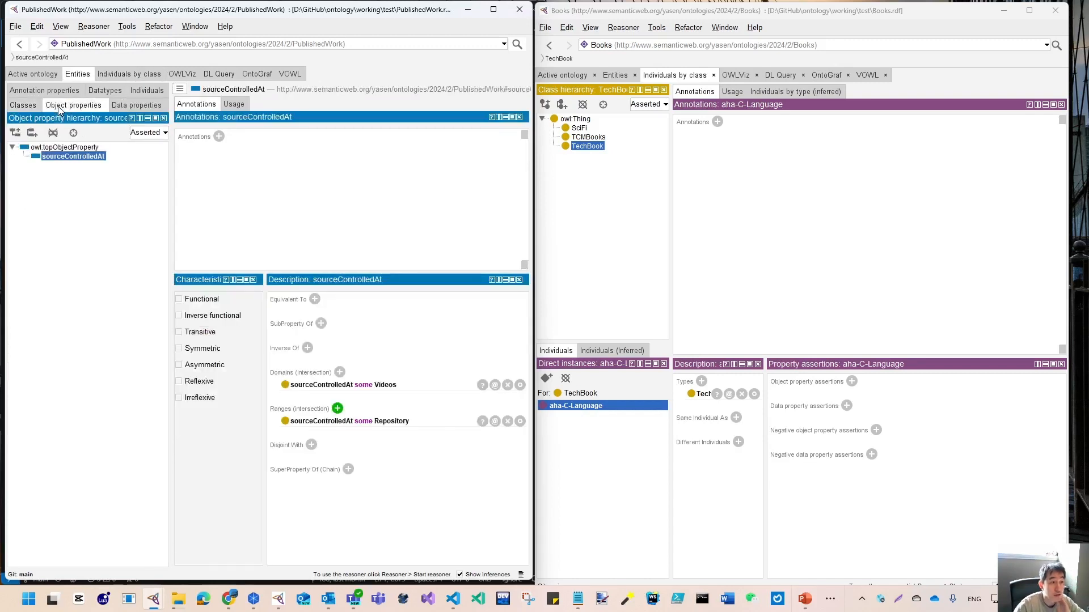
{"action": "left_click", "coordinate": [32, 133]}
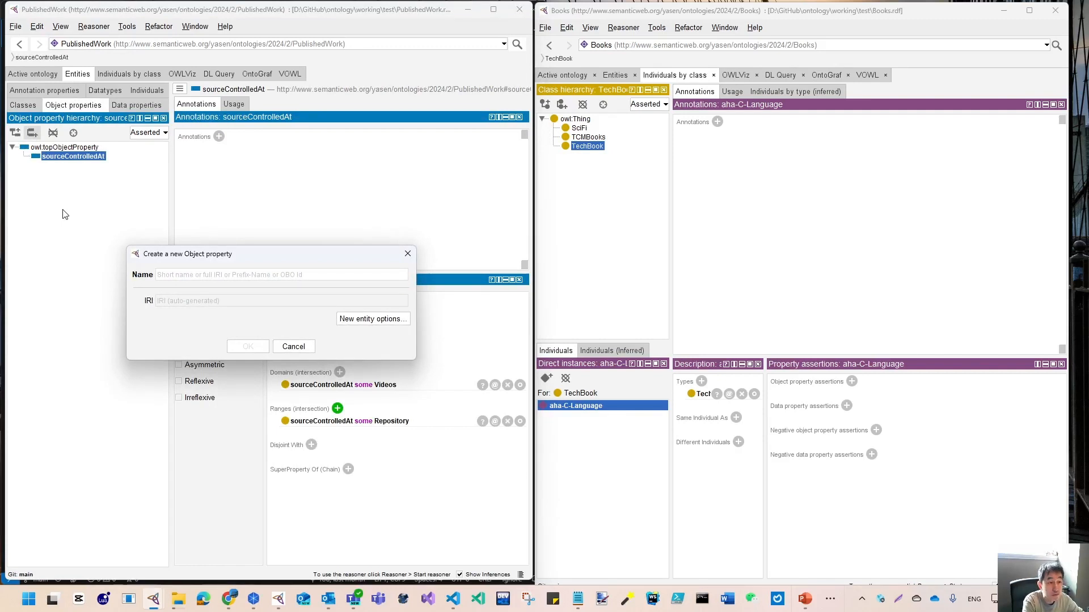
{"action": "type", "text": "fromBook"}
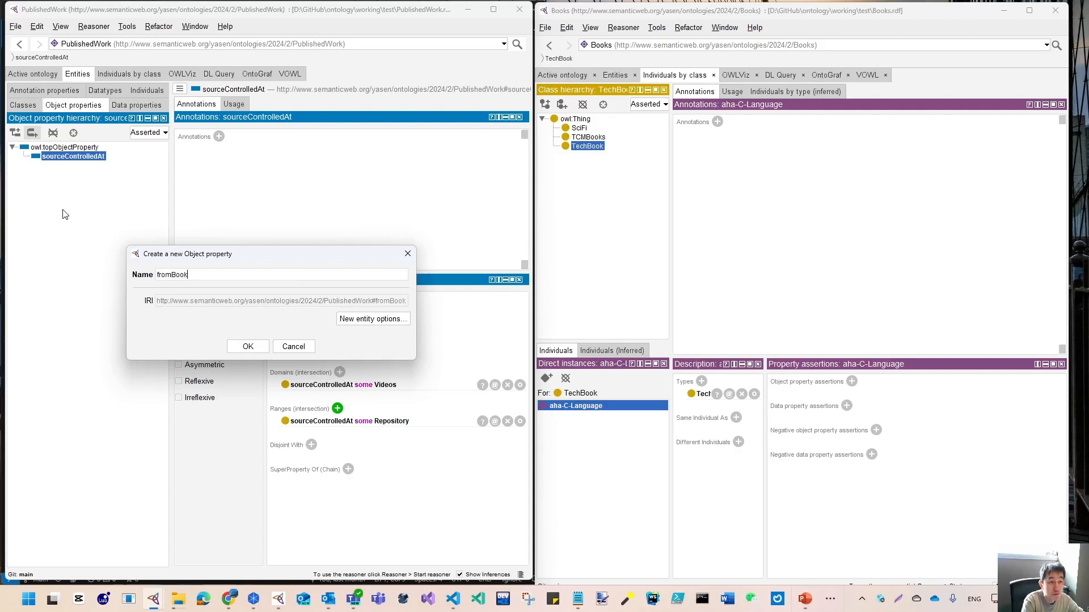
{"action": "left_click", "coordinate": [256, 352]}
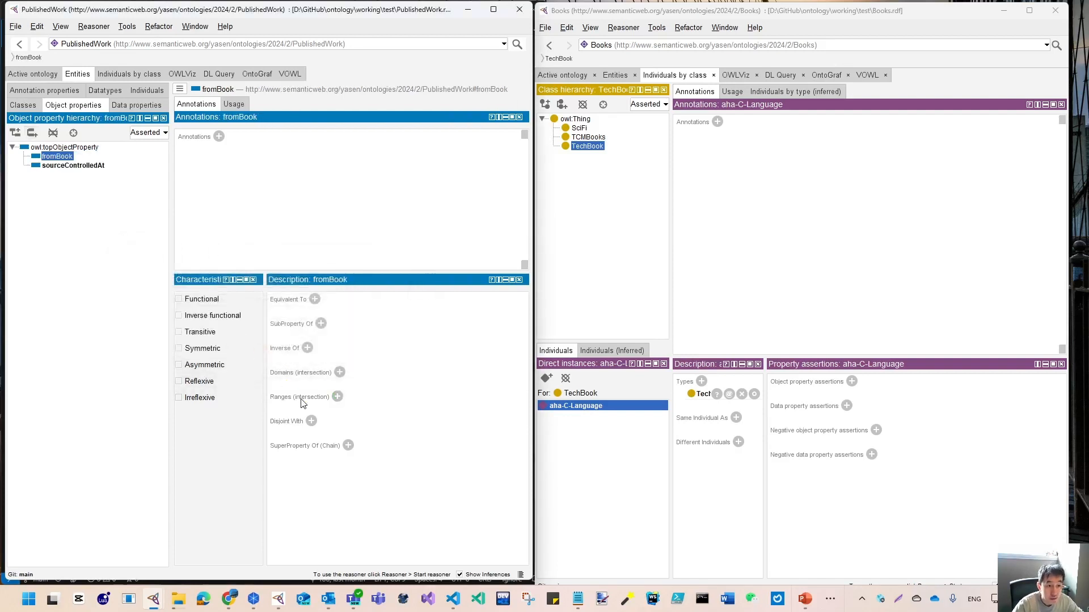
- Add the existential restriction "fromBook some Videos" as a domain of the fromBook property
{"action": "left_click", "coordinate": [339, 373]}
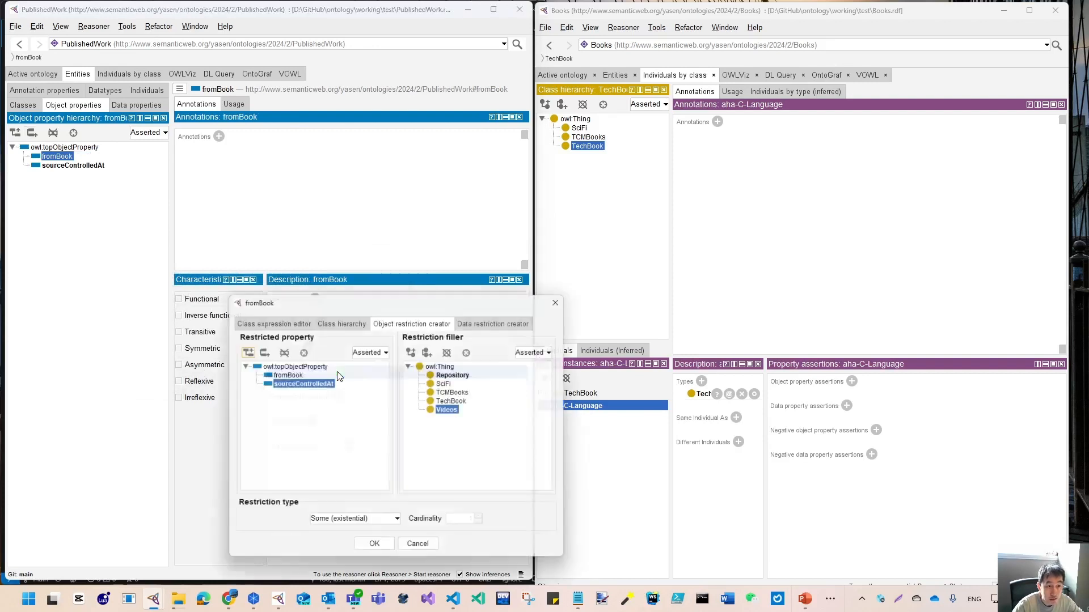
{"action": "left_click", "coordinate": [285, 374]}
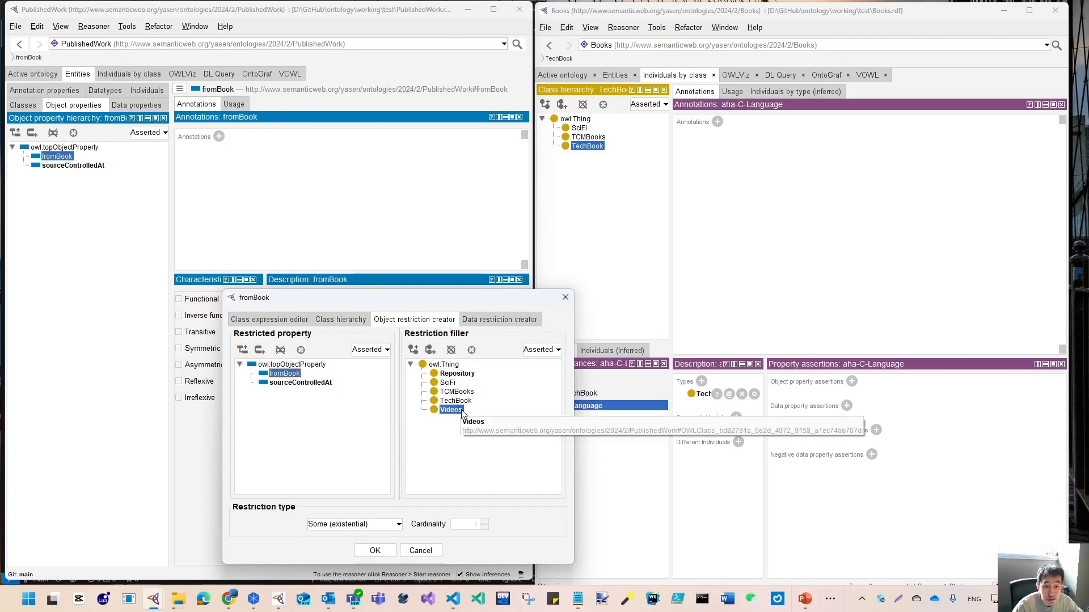
{"action": "left_click", "coordinate": [366, 552]}
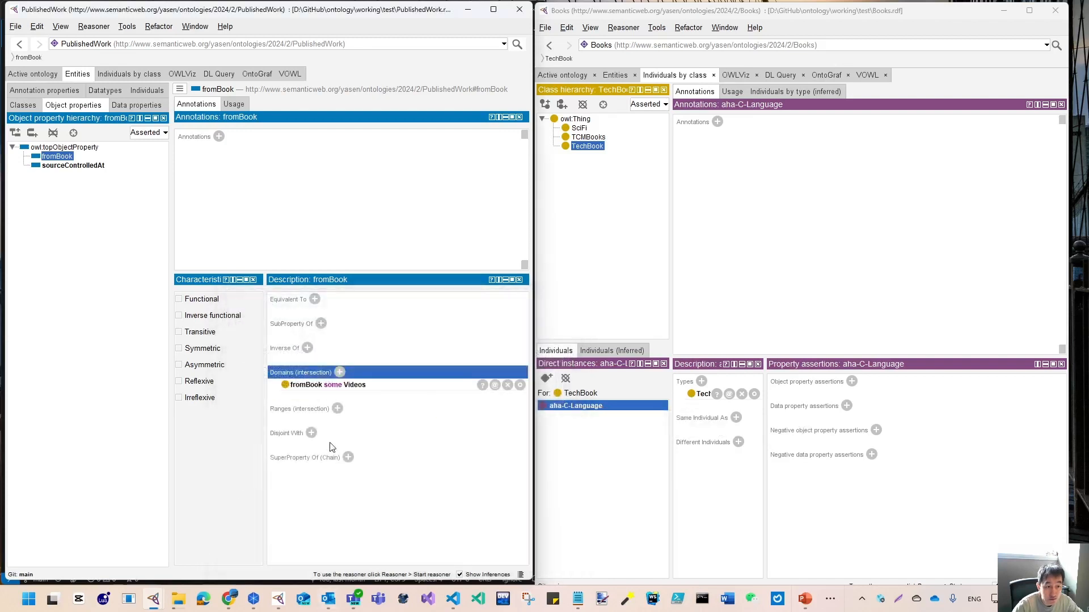
- Add existential fromBook restrictions on SciFi, TCMBooks and TechBook as ranges of the fromBook property
{"action": "left_click", "coordinate": [338, 408]}
{"action": "left_click", "coordinate": [294, 383]}
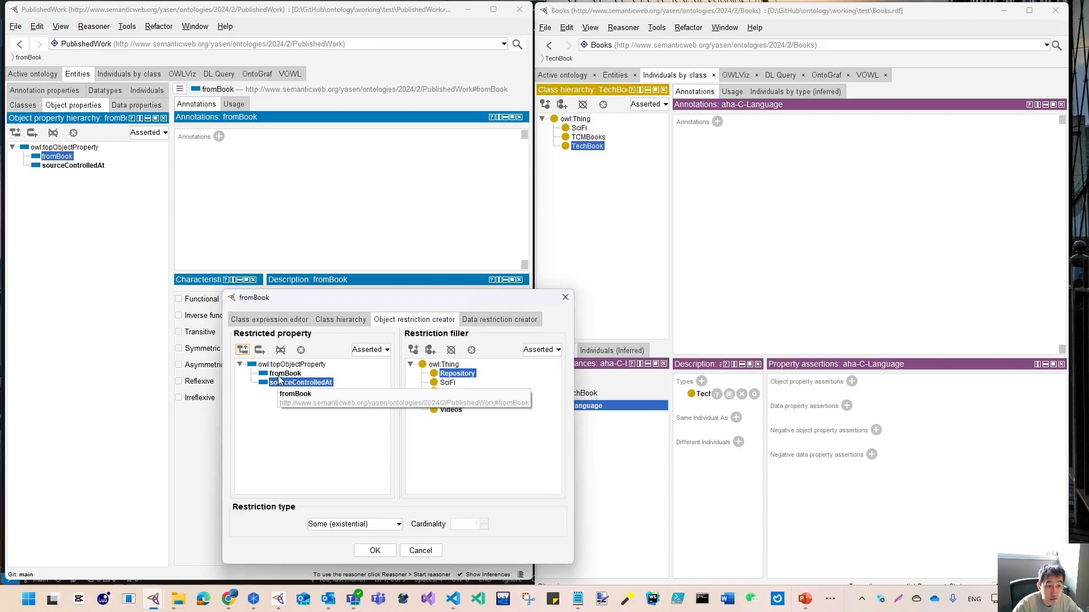
{"action": "left_click", "coordinate": [282, 375]}
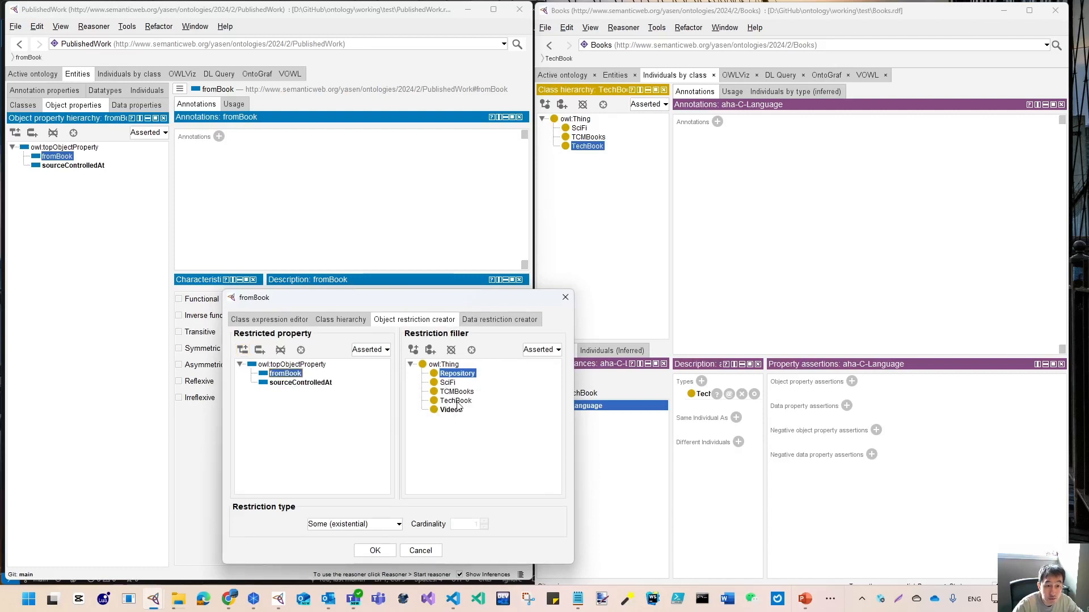
{"action": "left_click", "coordinate": [449, 383]}
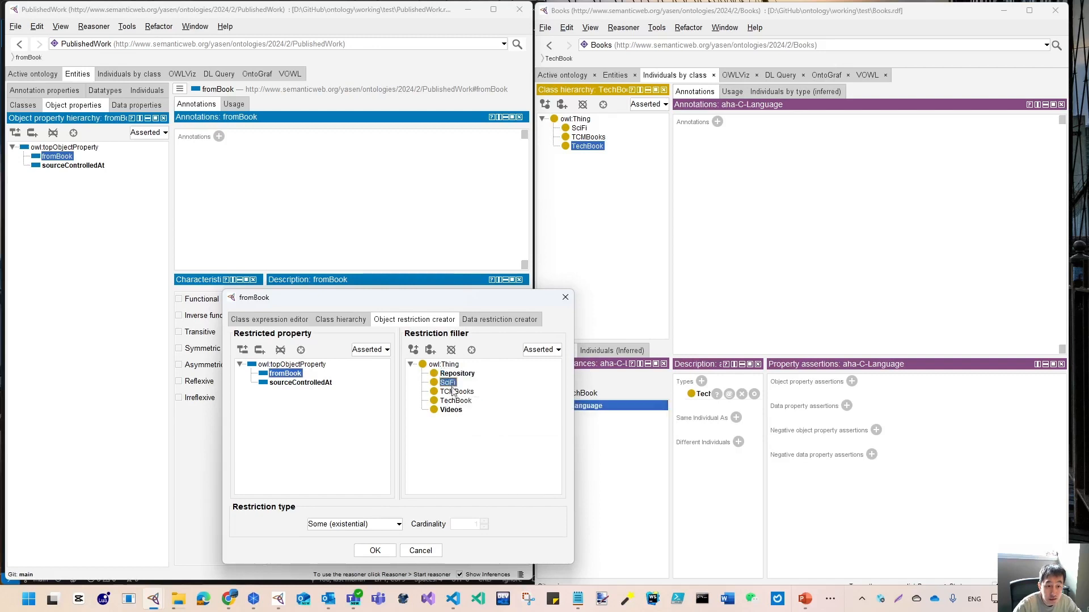
{"action": "left_click", "coordinate": [456, 400], "text": "shift"}
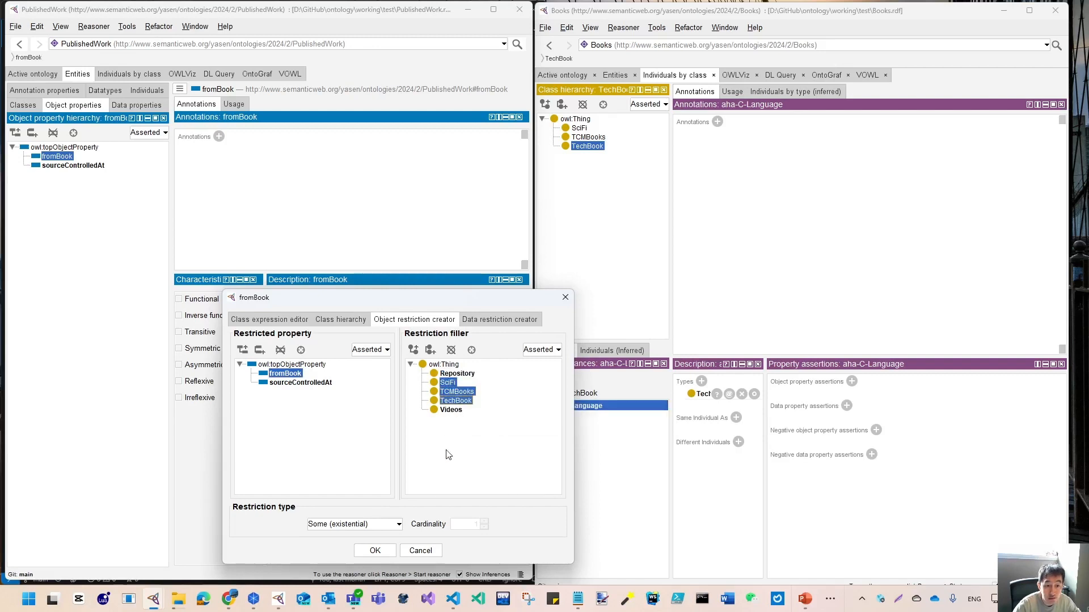
{"action": "left_click", "coordinate": [374, 551]}
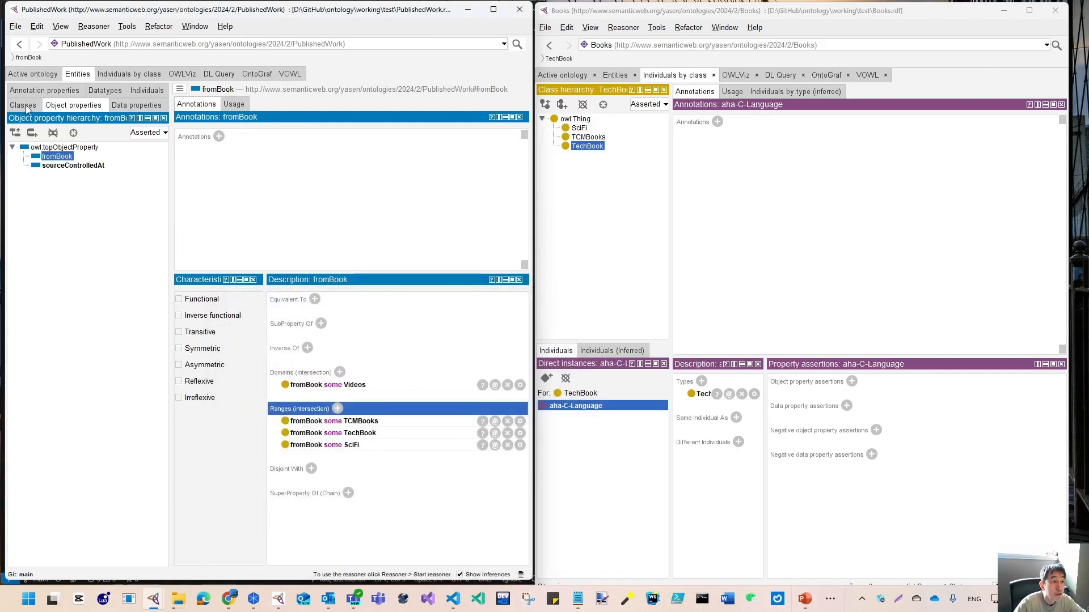
- Add the object property assertion fromBook aHa-C-Language to the aHa-C-Language individual of the Videos class in PublishedWork
{"action": "left_click", "coordinate": [112, 74]}
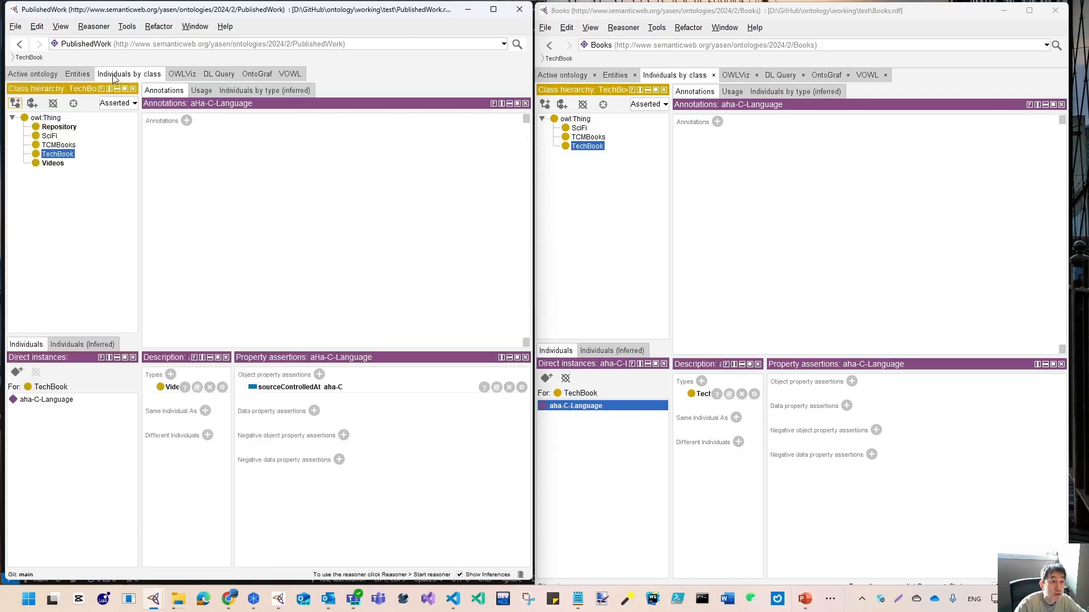
{"action": "left_click", "coordinate": [53, 164]}
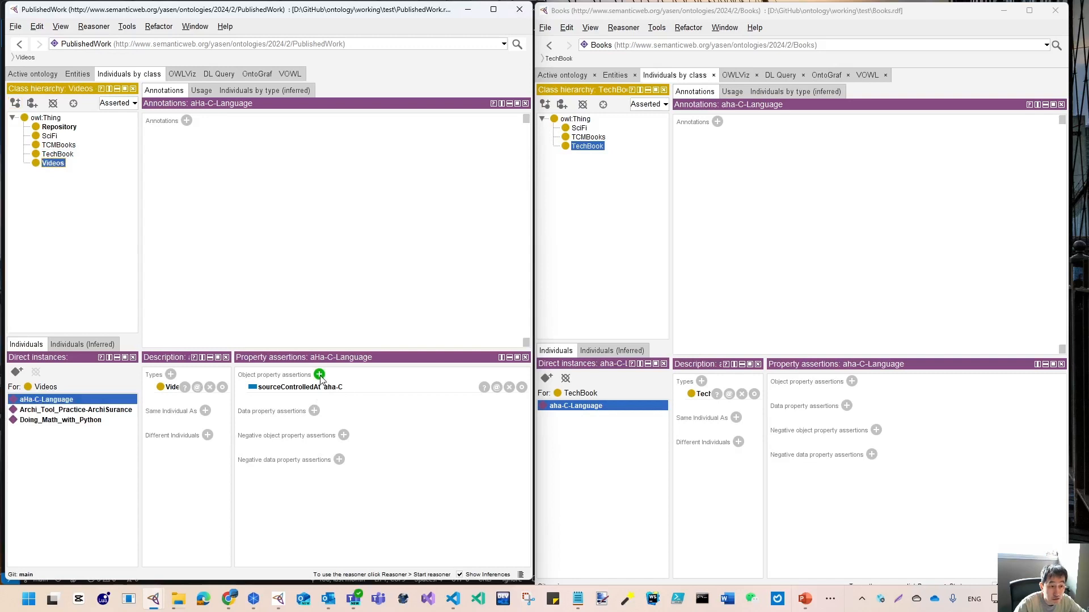
{"action": "left_click", "coordinate": [319, 375]}
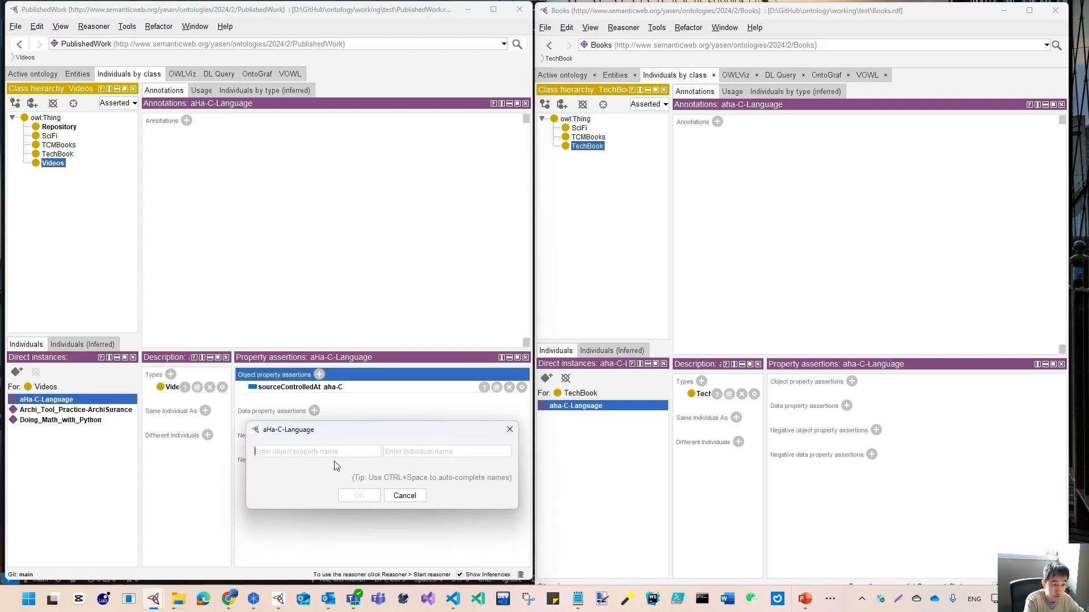
{"action": "type", "text": "from"}
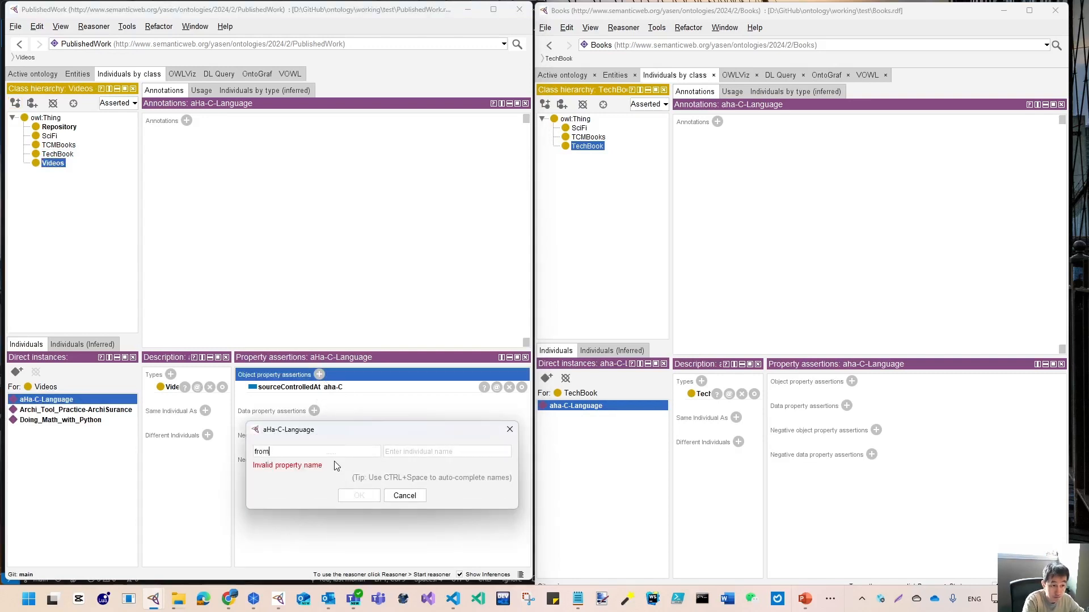
{"action": "type", "text": "Book"}
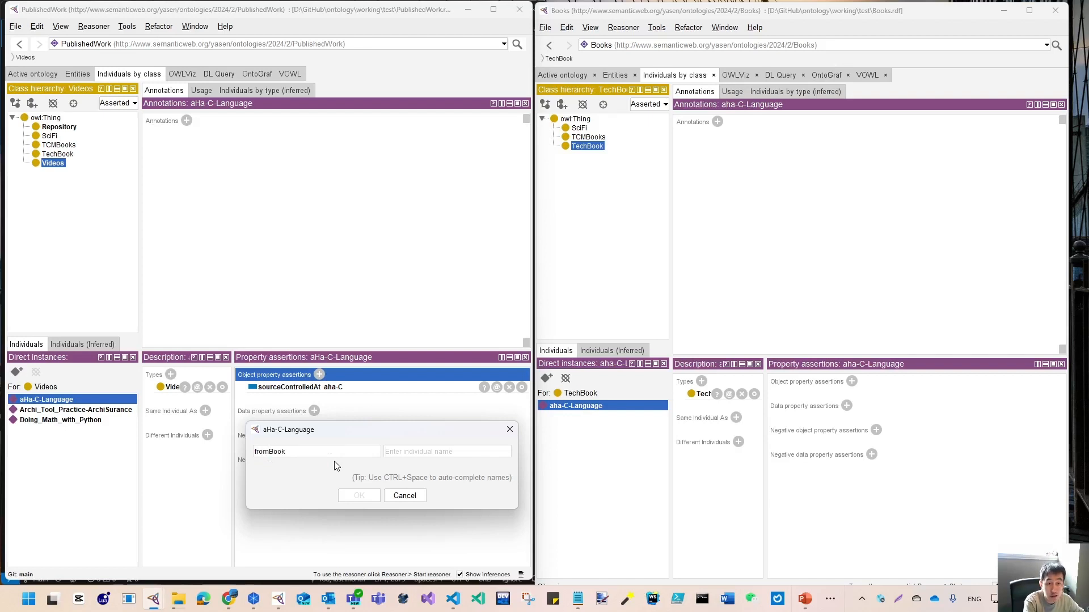
{"action": "key", "text": "Tab"}
{"action": "type", "text": "a"}
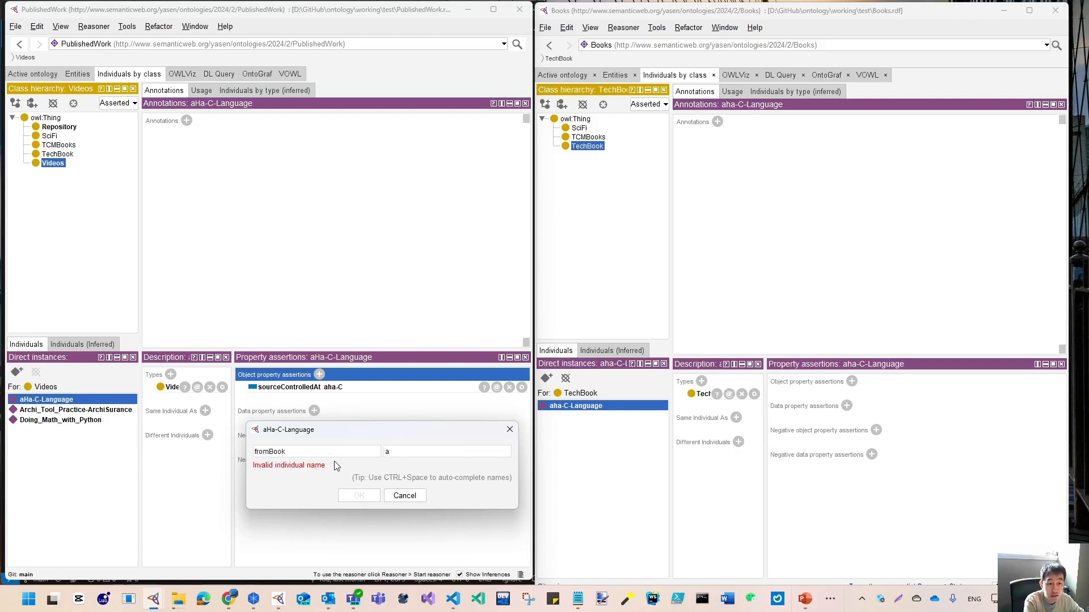
{"action": "type", "text": "ha-C-"}
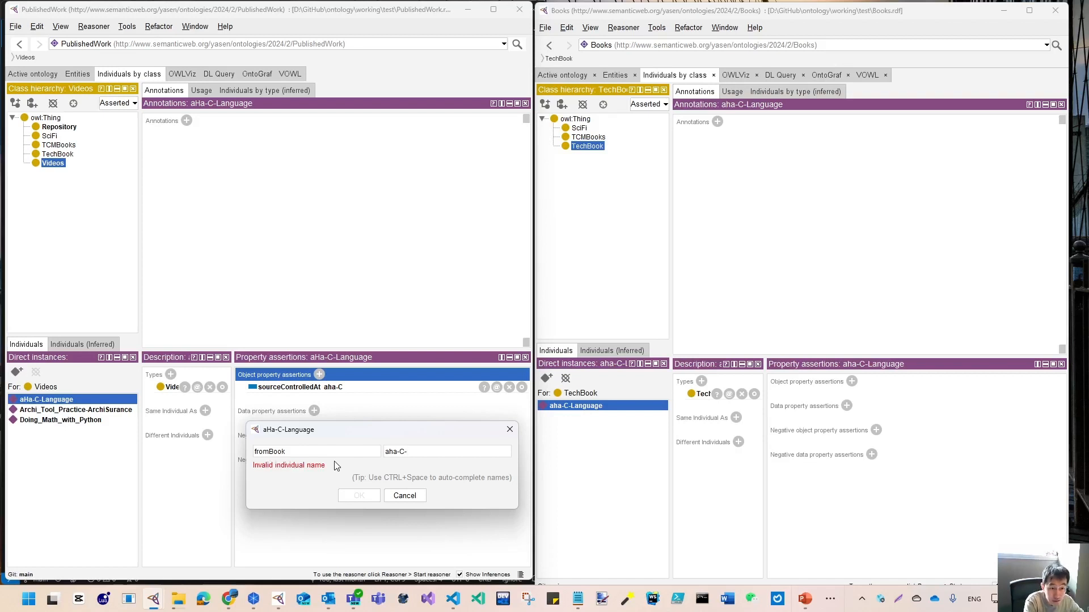
{"action": "key", "text": "ctrl+space"}
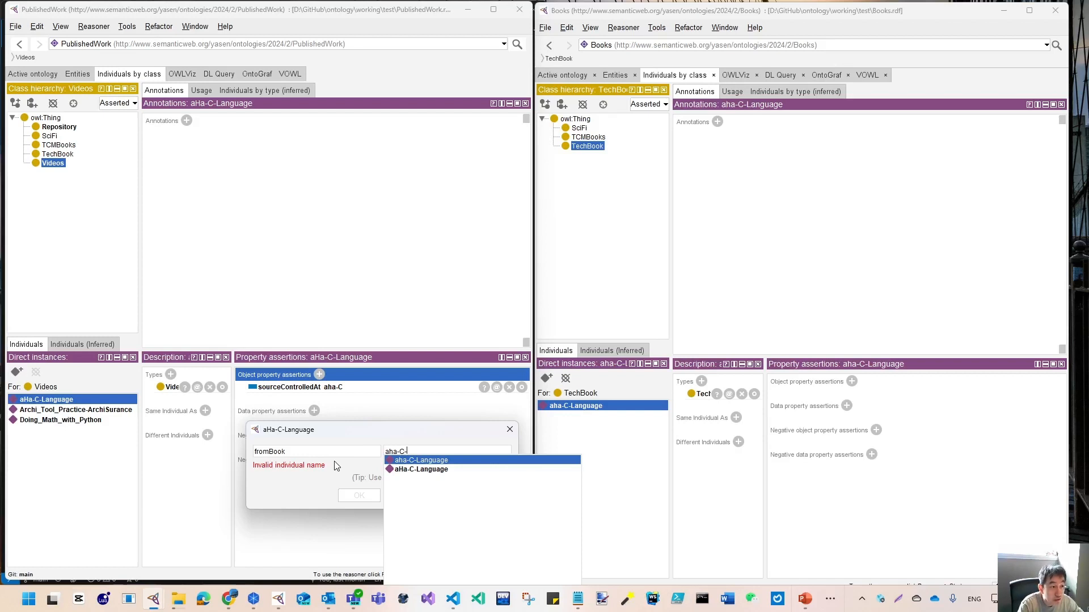
{"action": "key", "text": "Down"}
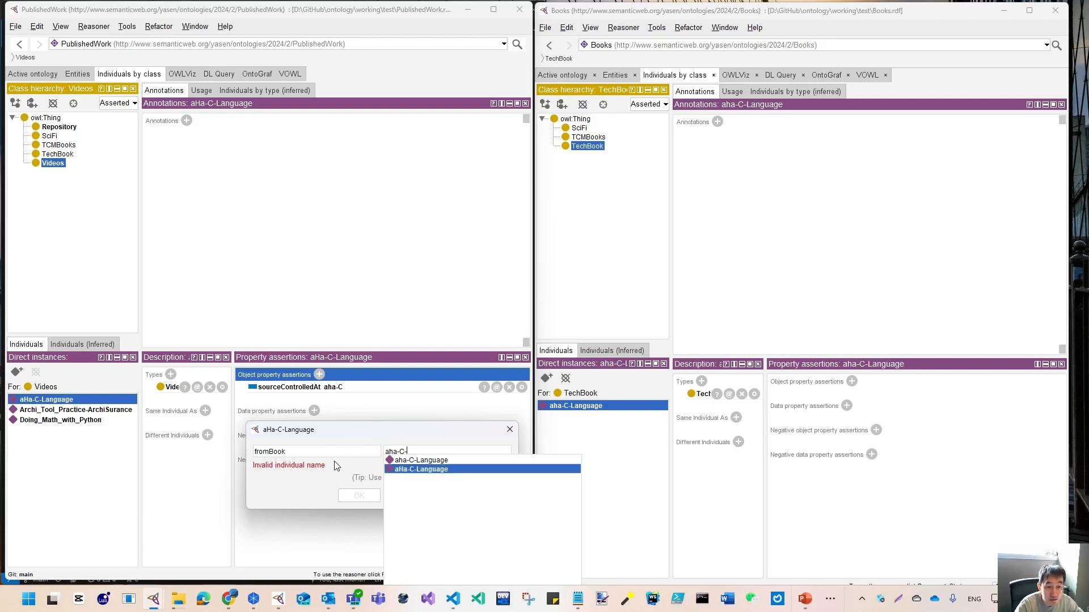
{"action": "key", "text": "Return"}
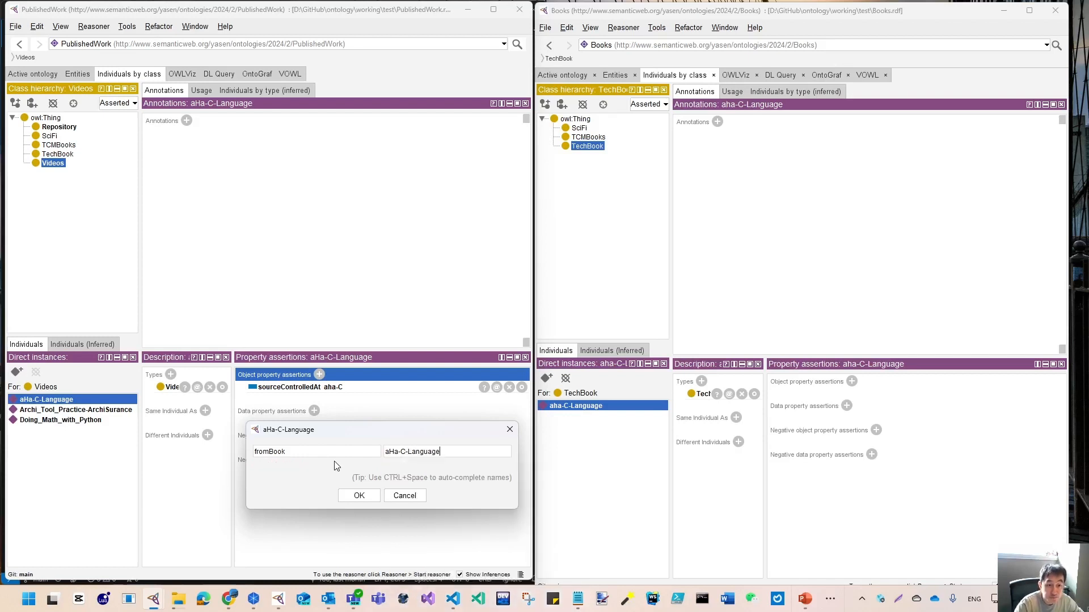
{"action": "left_click", "coordinate": [357, 495]}
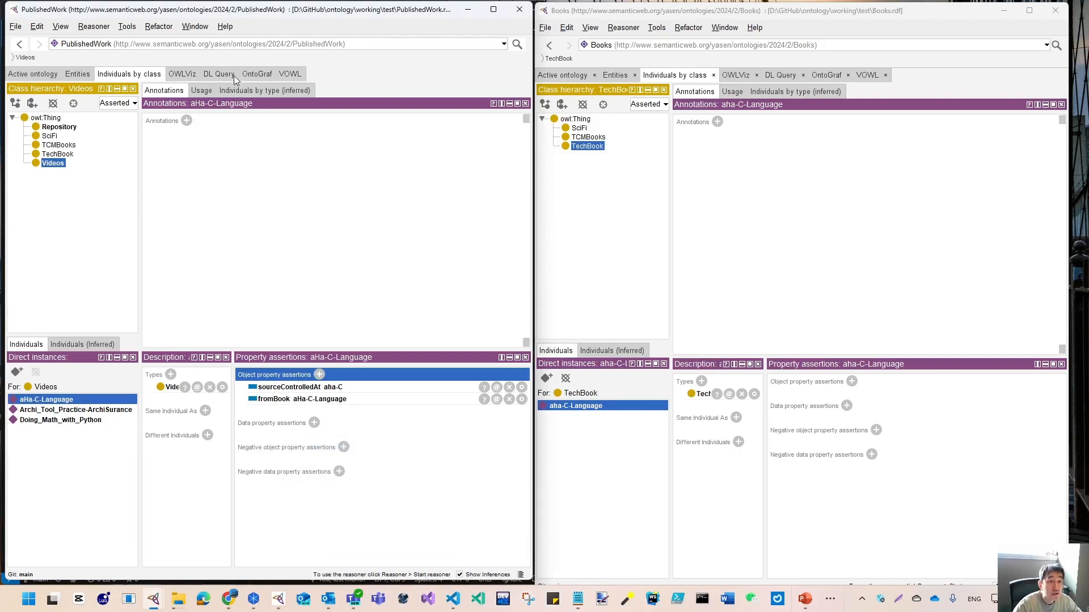
- Inspect the aHa-C-Language individual's links in the OntoGraf view and add the TechBook class to the graph
{"action": "left_click", "coordinate": [254, 75]}
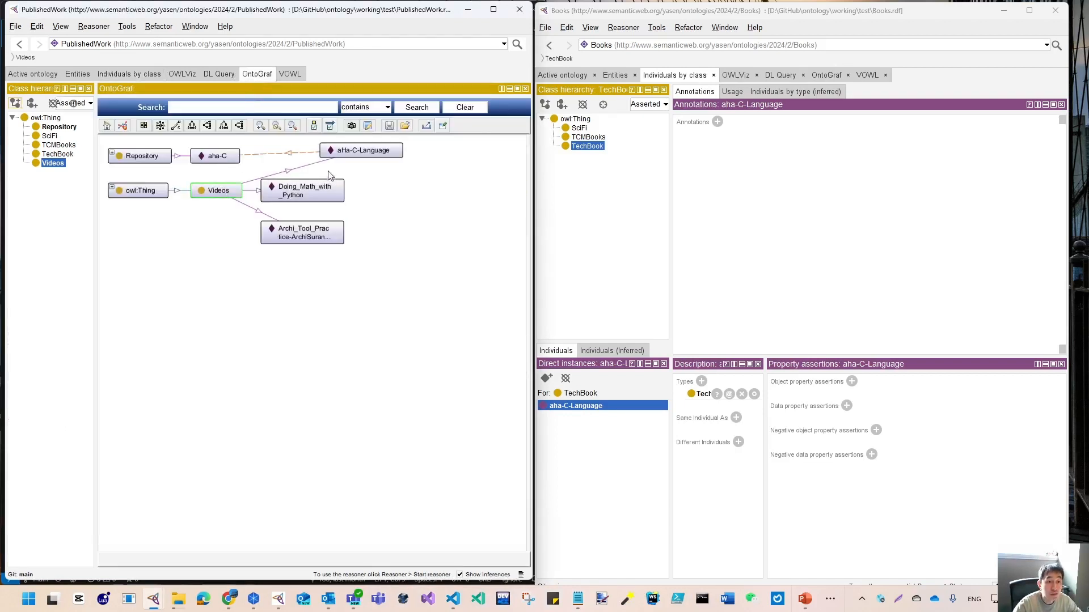
{"action": "left_click", "coordinate": [209, 161]}
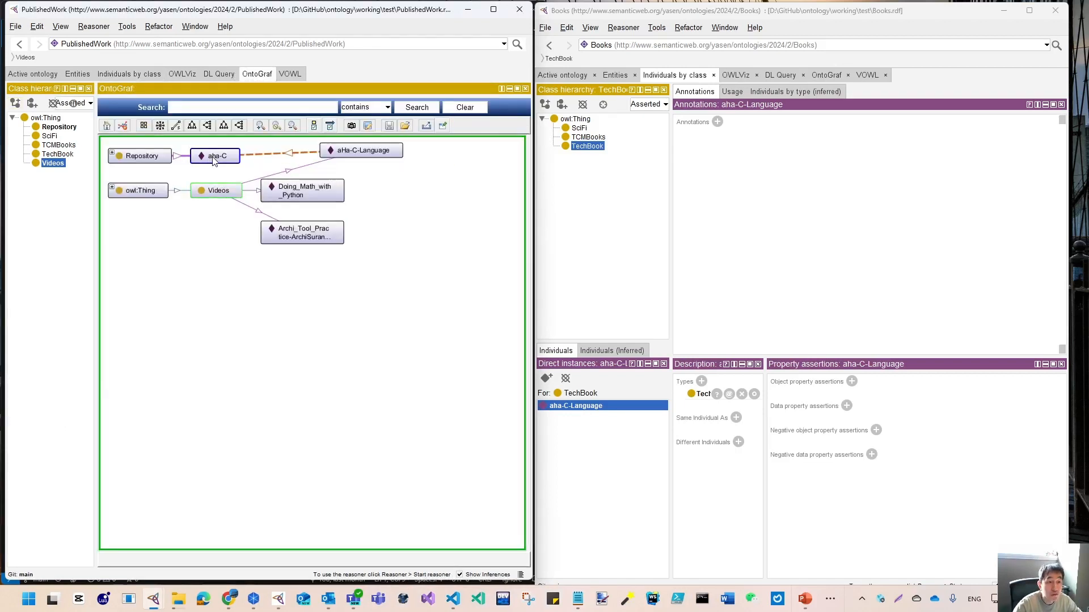
{"action": "left_click", "coordinate": [379, 157]}
{"action": "double_click", "coordinate": [379, 156]}
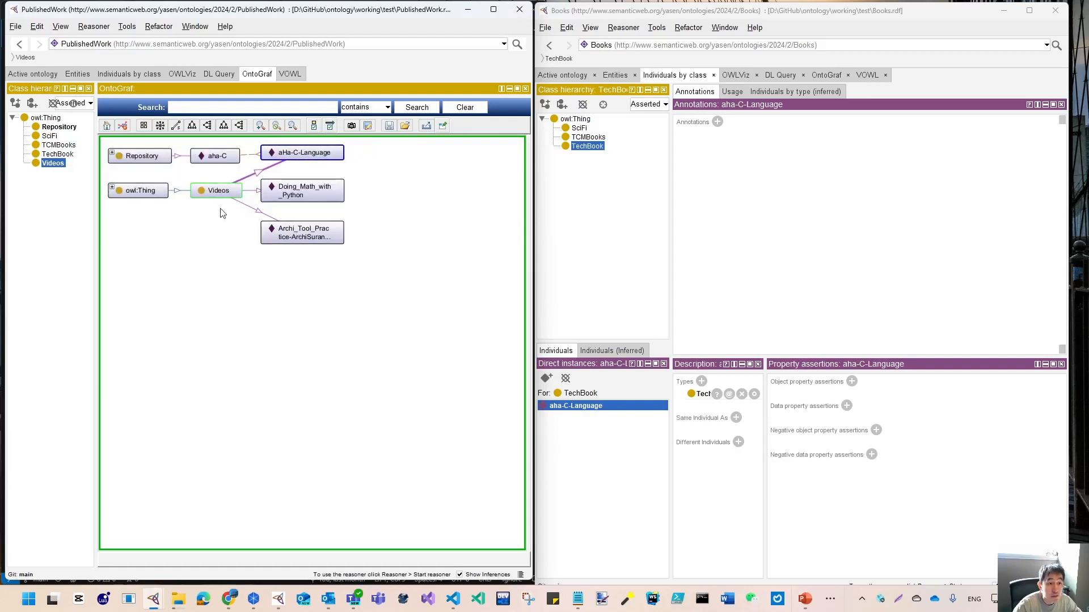
{"action": "left_click", "coordinate": [45, 163]}
{"action": "left_click_drag", "start_coordinate": [55, 154], "coordinate": [190, 191]}
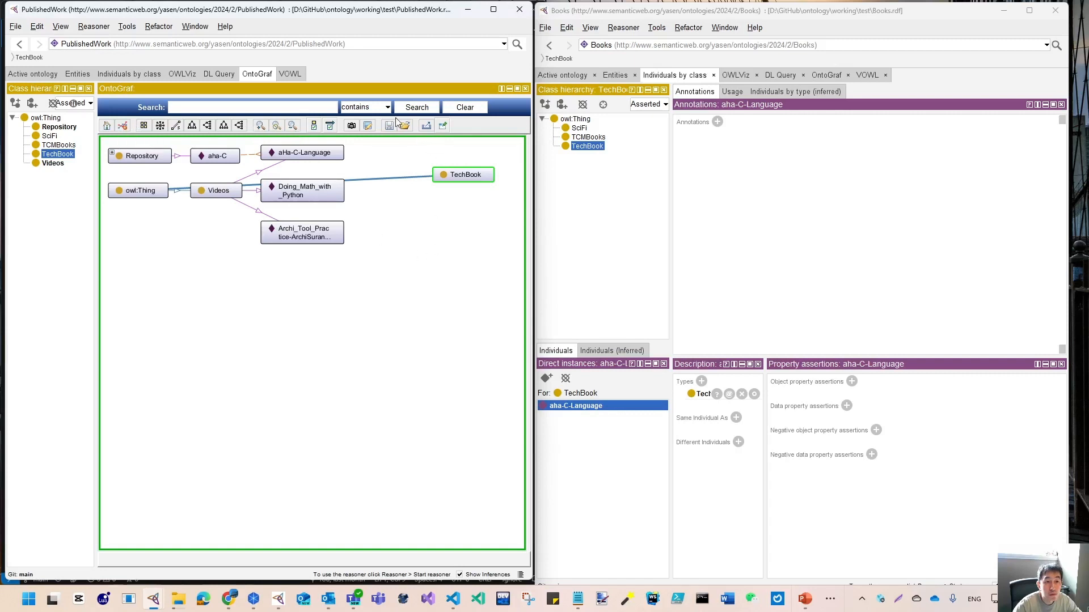
- Clear the graph and rebuild it from Repository and Videos, expanding Videos, aHa-C-Language and aha-C to examine their relationships
{"action": "left_click", "coordinate": [466, 109]}
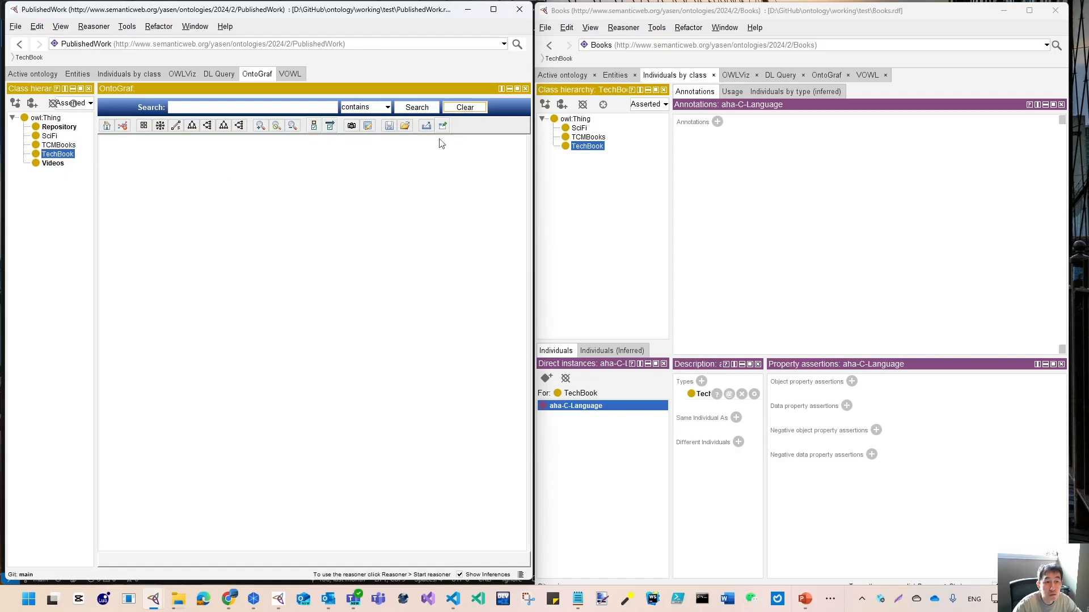
{"action": "left_click", "coordinate": [54, 164]}
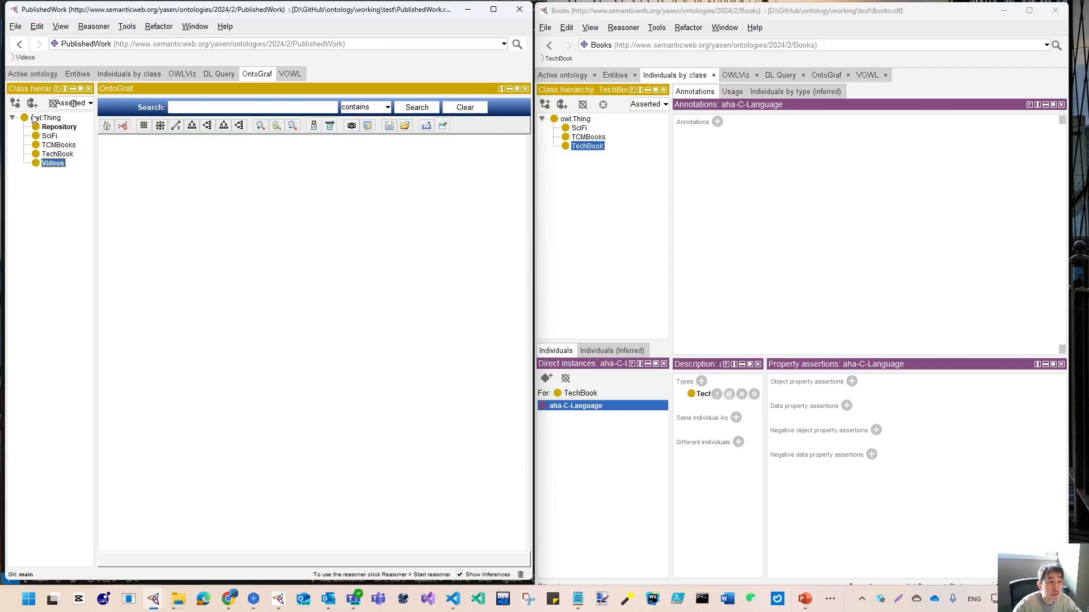
{"action": "left_click", "coordinate": [59, 127]}
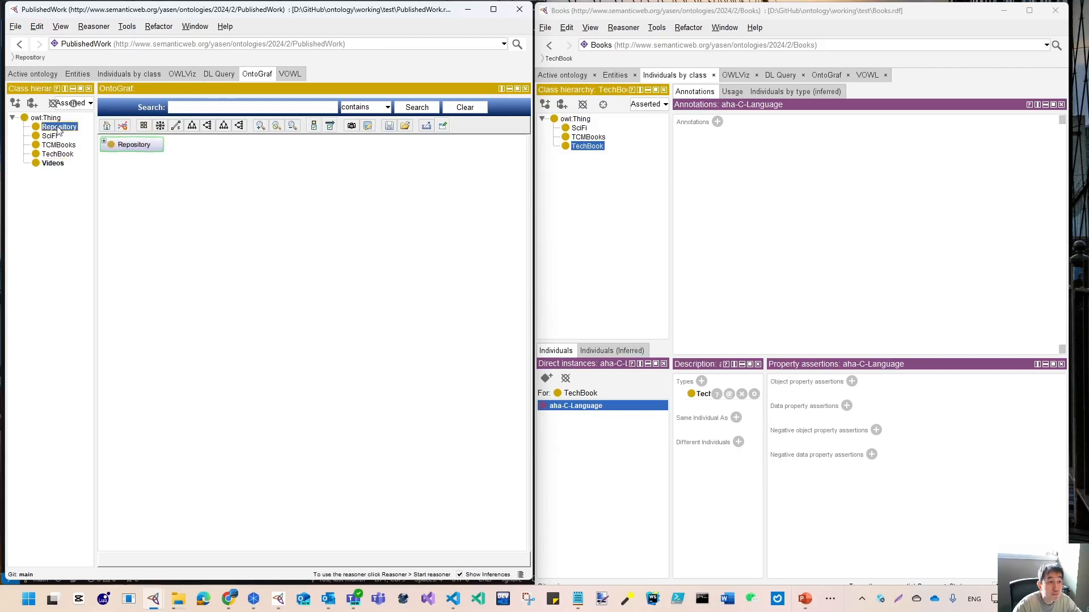
{"action": "left_click", "coordinate": [52, 163]}
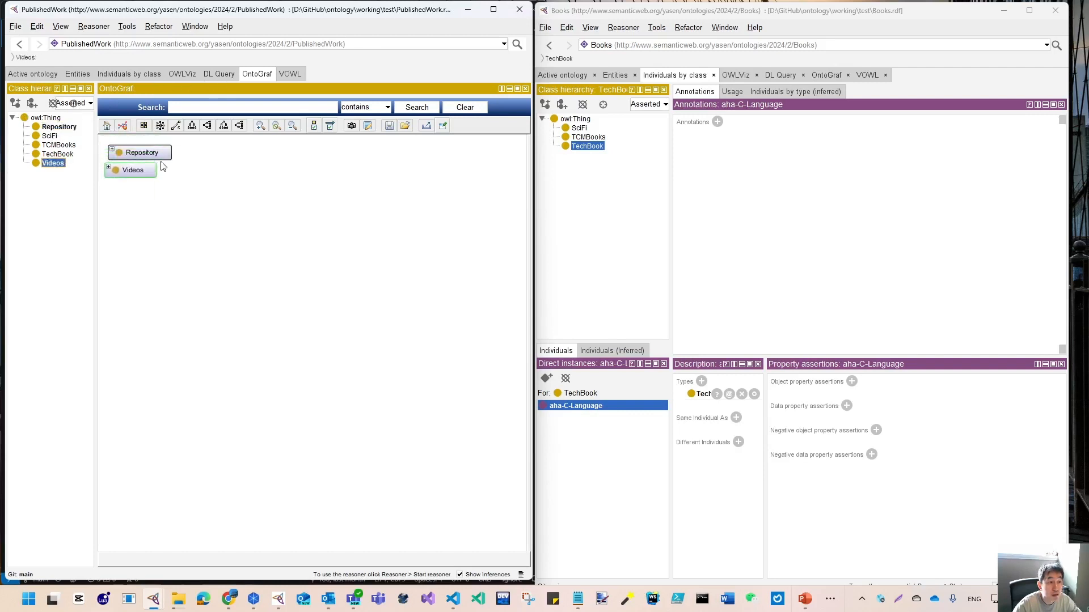
{"action": "double_click", "coordinate": [142, 186]}
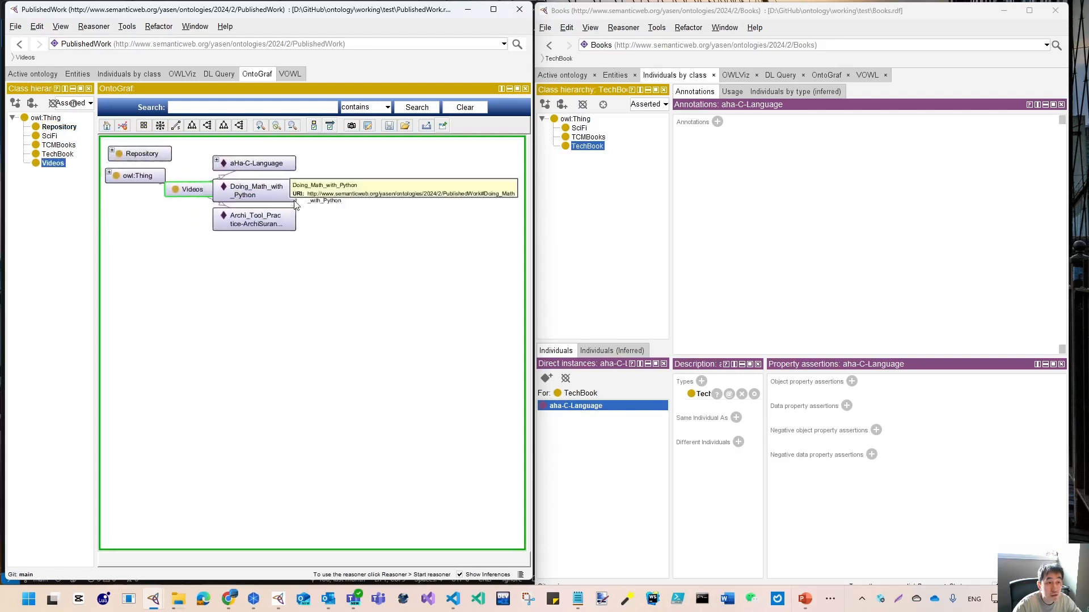
{"action": "double_click", "coordinate": [317, 153]}
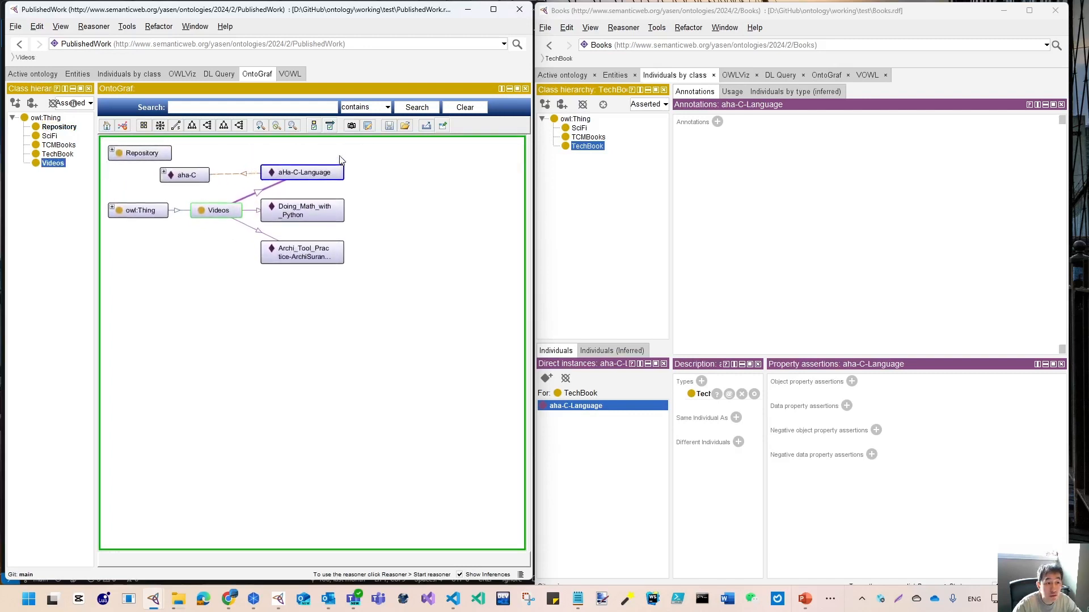
{"action": "double_click", "coordinate": [136, 185]}
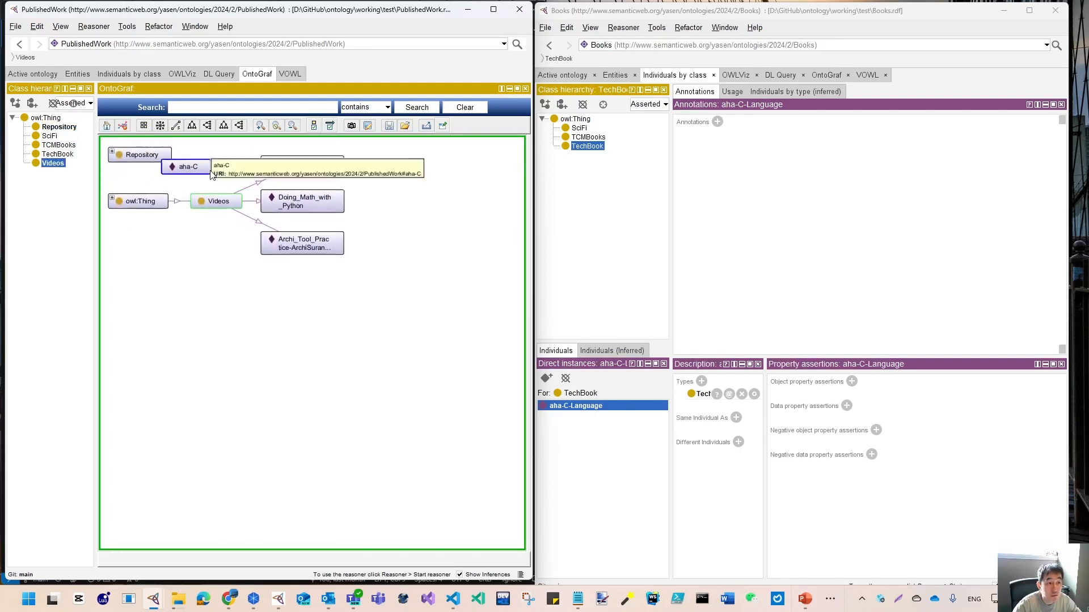
{"action": "mouse_move", "coordinate": [298, 161]}
{"action": "left_click", "coordinate": [250, 280]}
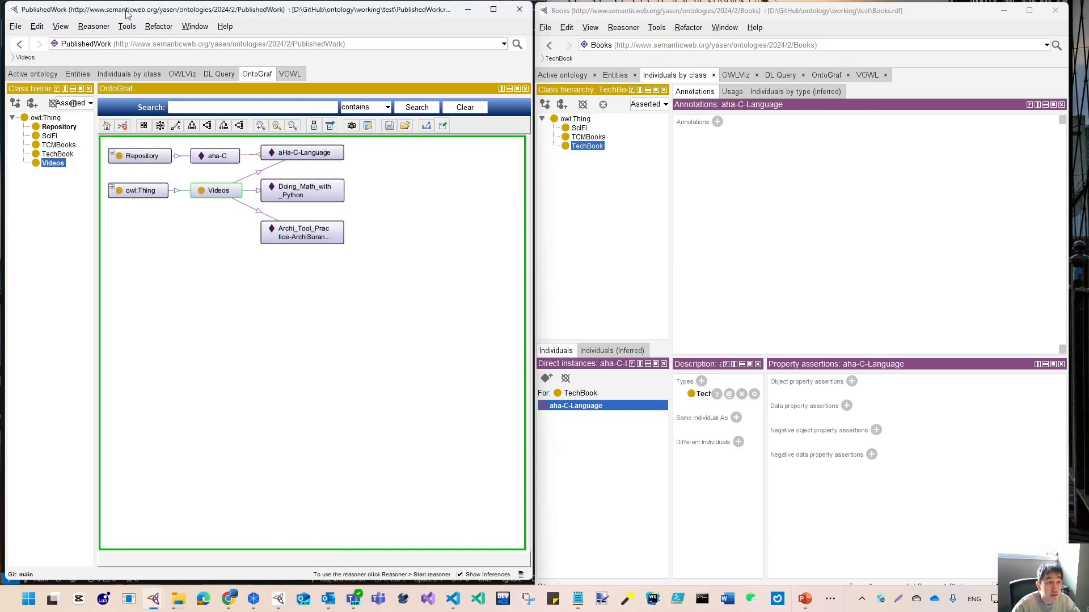
- Start the Pellet reasoner on the PublishedWork ontology and check its available options
{"action": "left_click", "coordinate": [94, 27]}
{"action": "left_click", "coordinate": [112, 43]}
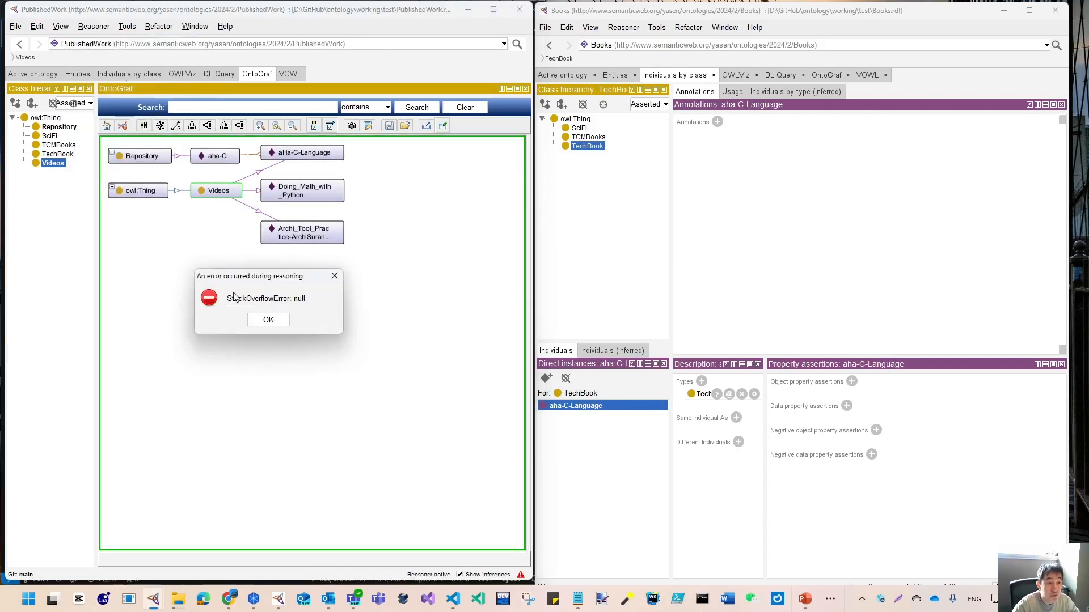
{"action": "left_click", "coordinate": [268, 321]}
{"action": "left_click", "coordinate": [95, 27]}
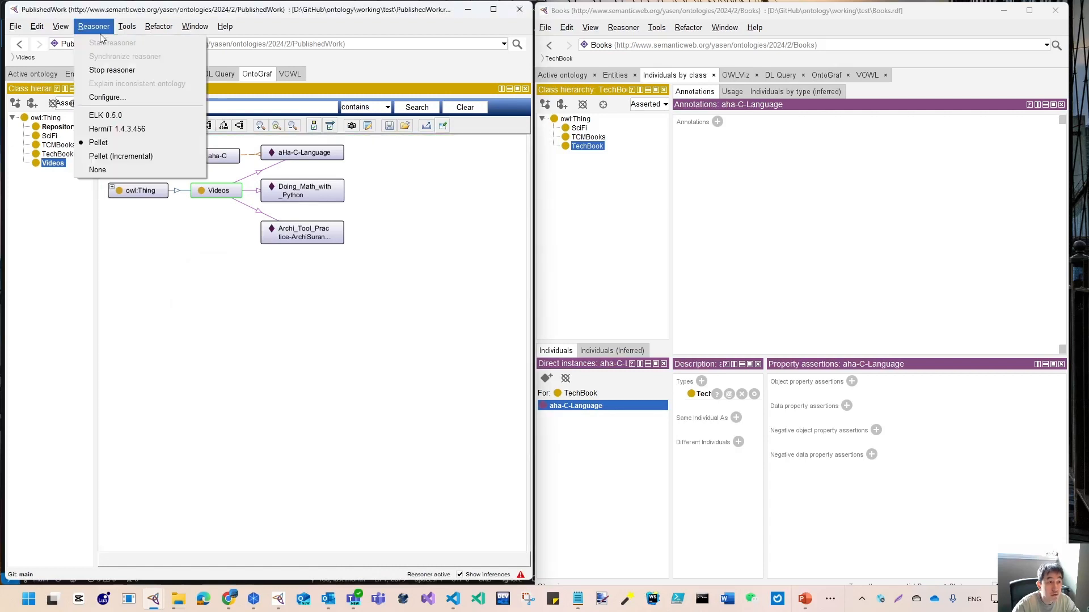
{"action": "left_click", "coordinate": [181, 296]}
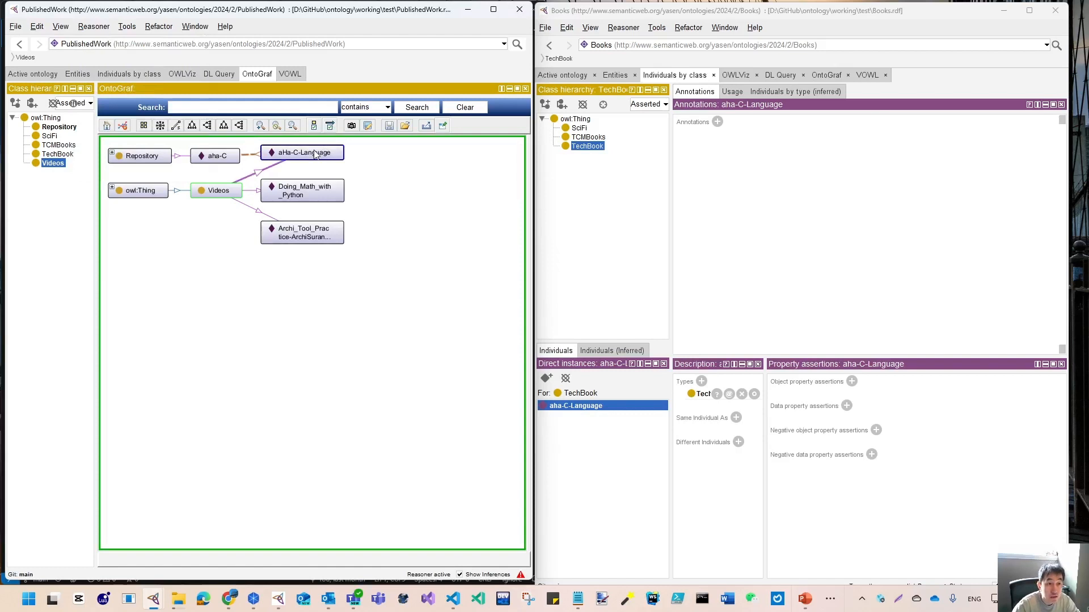
- Spread the three Videos individuals apart to inspect their links, then clear the graph and select the TechBook class
{"action": "mouse_move", "coordinate": [317, 157]}
{"action": "left_click_drag", "start_coordinate": [316, 158], "coordinate": [398, 160]}
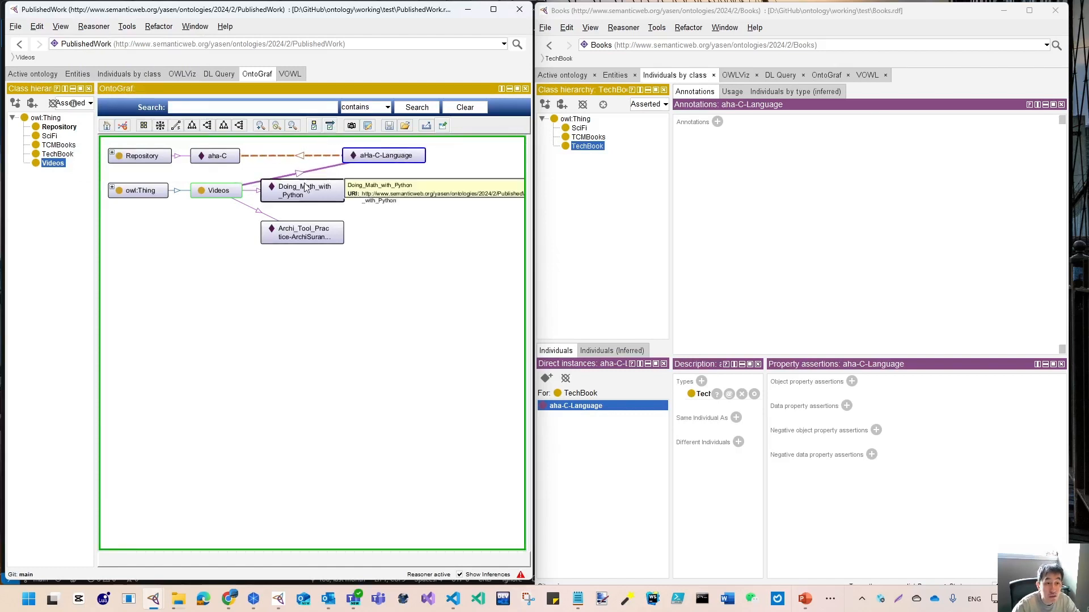
{"action": "left_click_drag", "start_coordinate": [307, 189], "coordinate": [381, 238]}
{"action": "left_click_drag", "start_coordinate": [291, 238], "coordinate": [253, 314]}
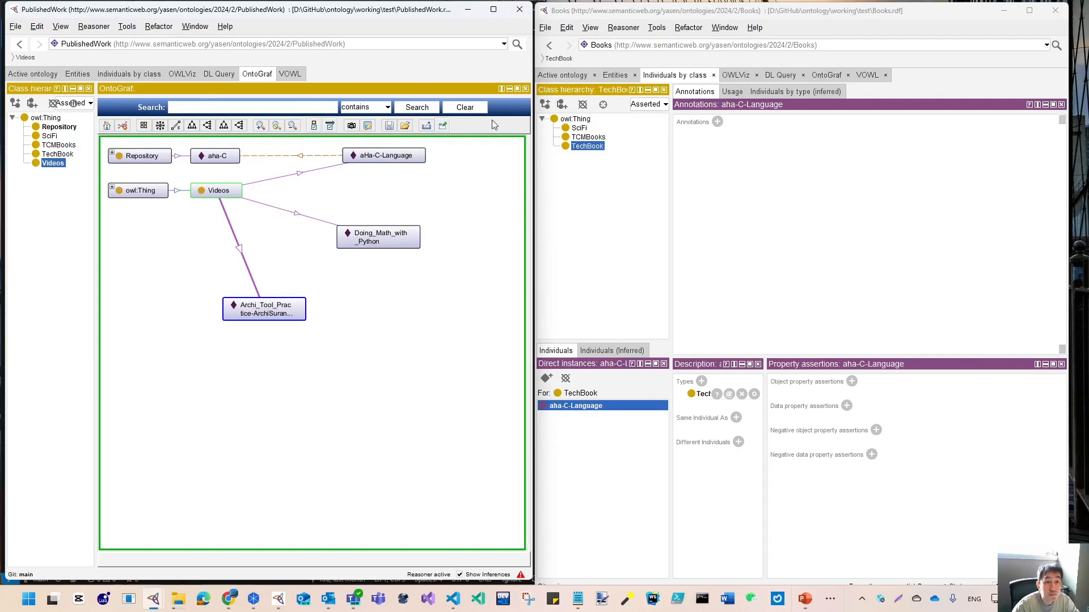
{"action": "left_click", "coordinate": [463, 109]}
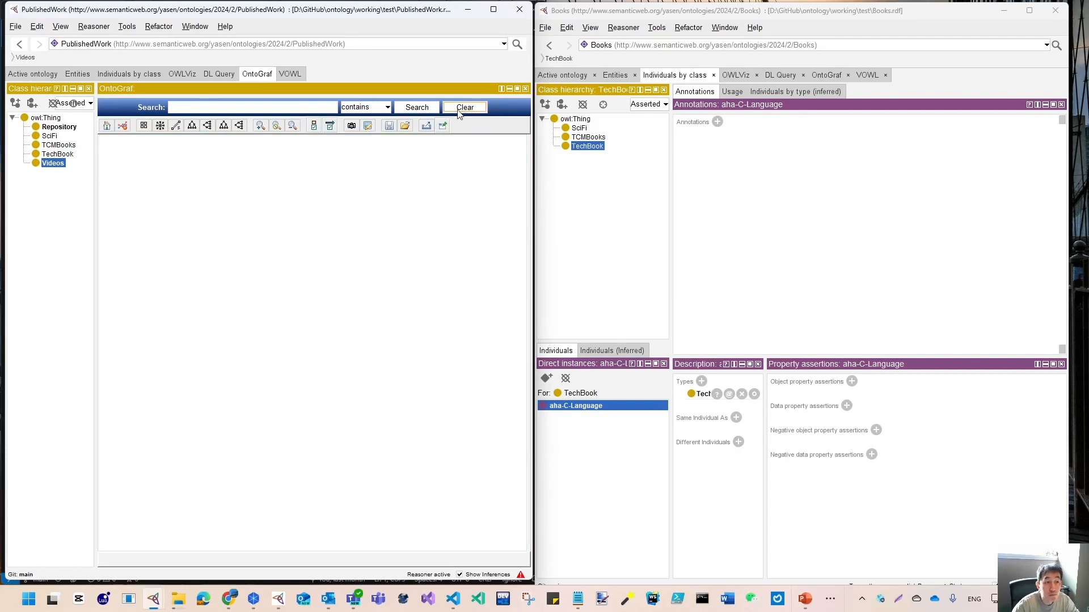
{"action": "left_click", "coordinate": [56, 155]}
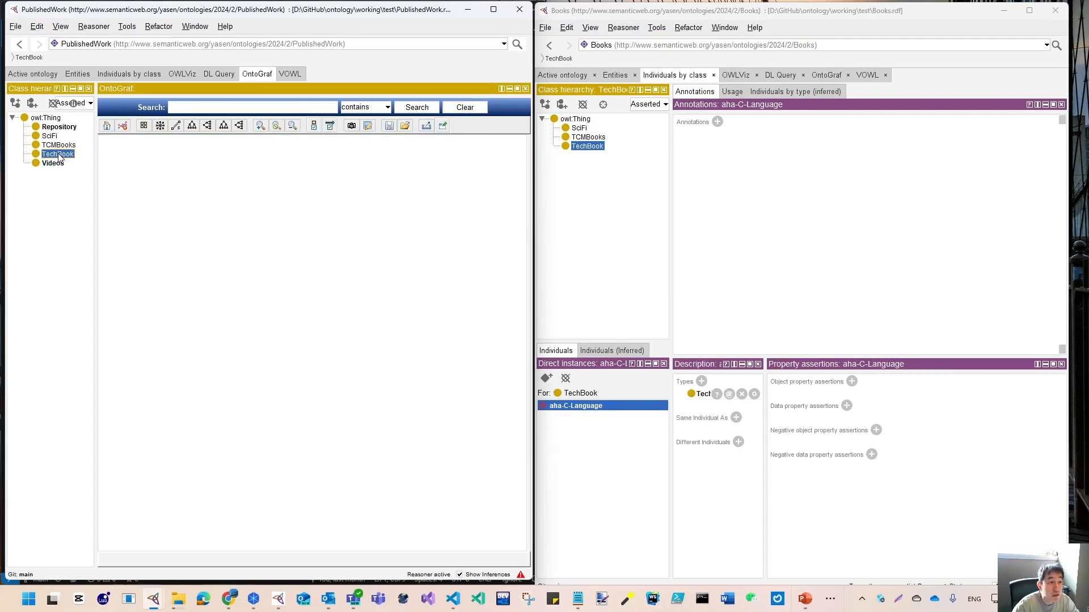
- Save the PublishedWork ontology
{"action": "left_click", "coordinate": [16, 27]}
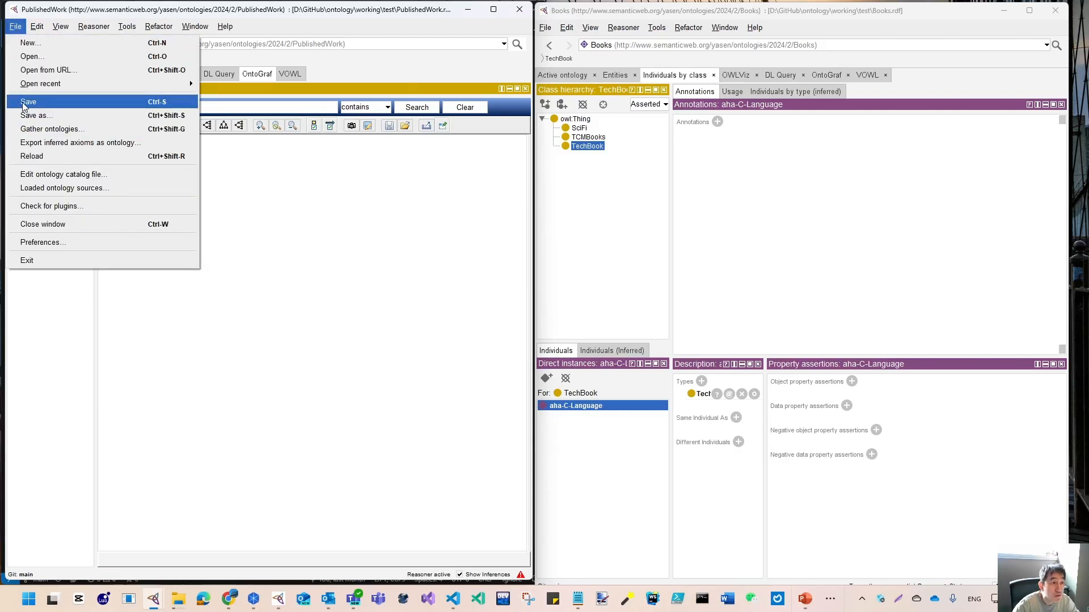
{"action": "left_click", "coordinate": [24, 107]}
{"action": "left_click", "coordinate": [37, 27]}
{"action": "left_click", "coordinate": [304, 264]}
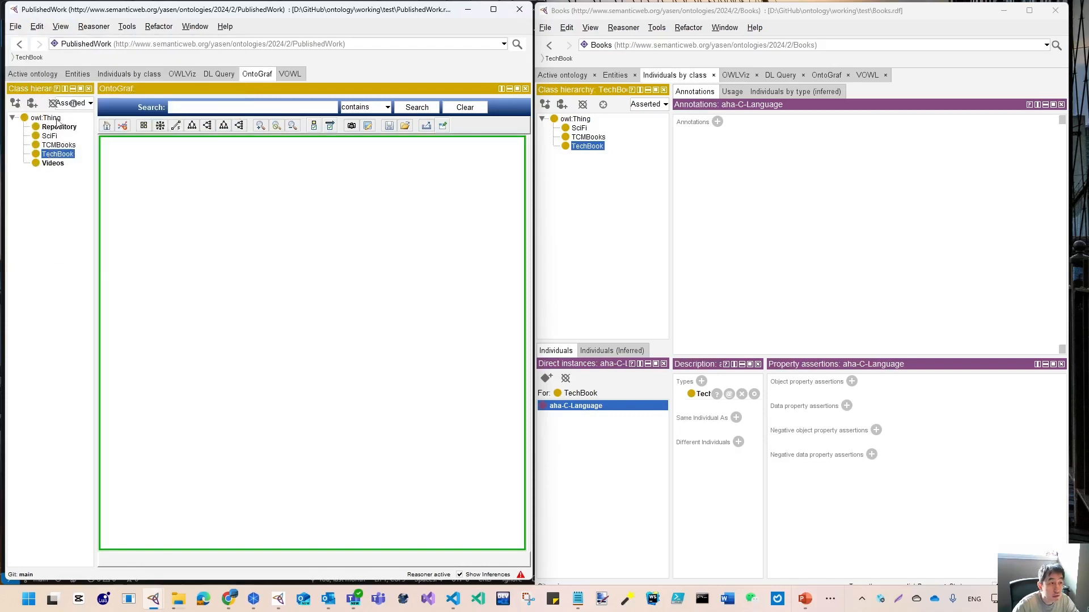
- Review the fromBook property's definition and the aha-C-Language instance of the TechBook class in PublishedWork
{"action": "left_click", "coordinate": [74, 74]}
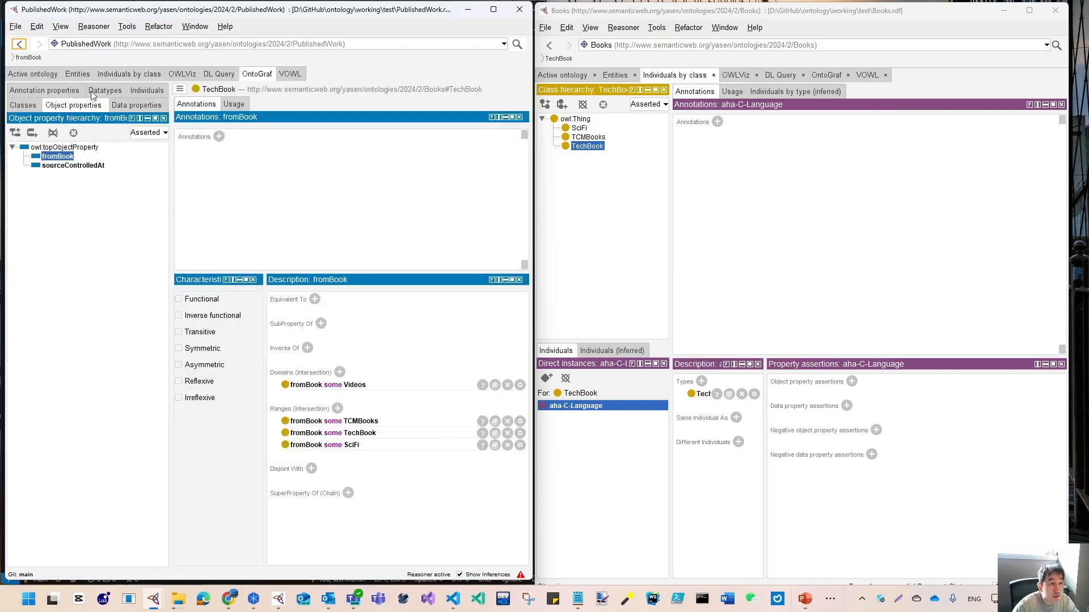
{"action": "left_click", "coordinate": [127, 75]}
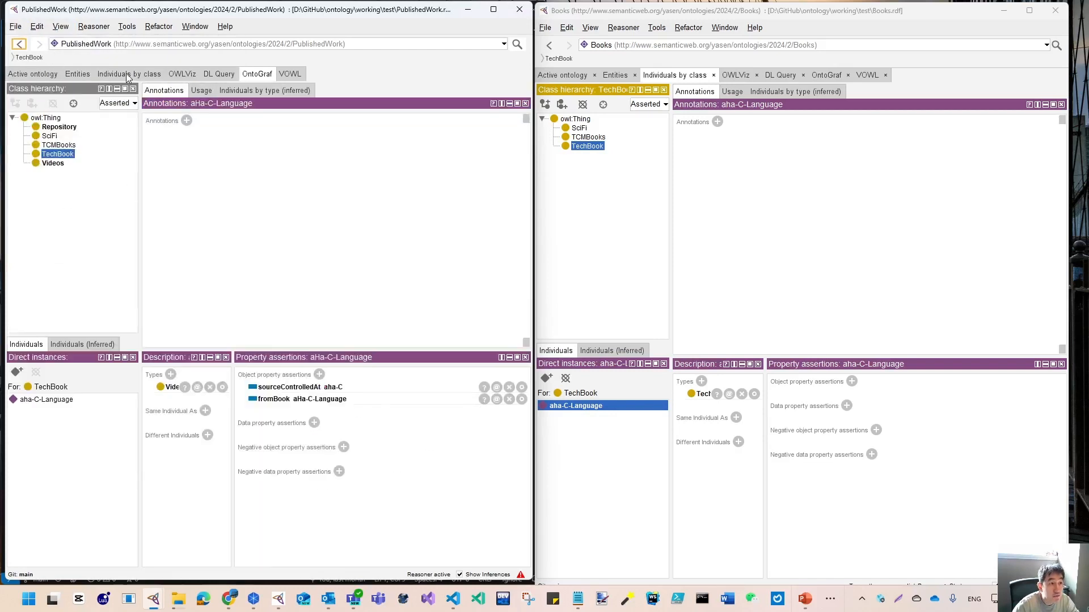
{"action": "left_click", "coordinate": [45, 401]}
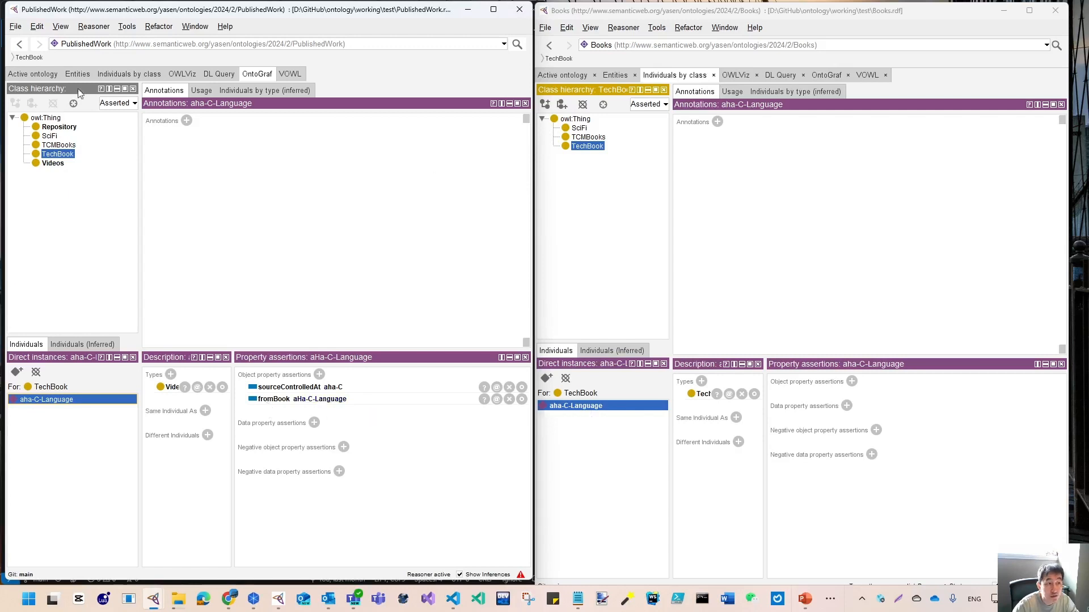
- Inspect the individual that the video aHa-C-Language's fromBook assertion points to, and return to the TechBook class's individuals in PublishedWork
{"action": "left_click", "coordinate": [68, 155]}
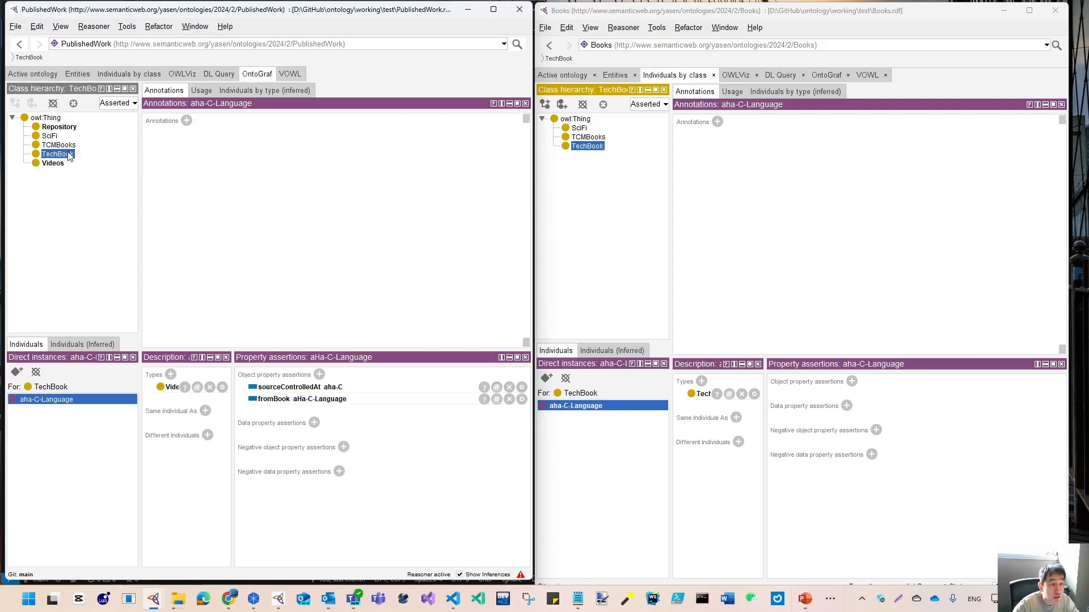
{"action": "left_click", "coordinate": [340, 401]}
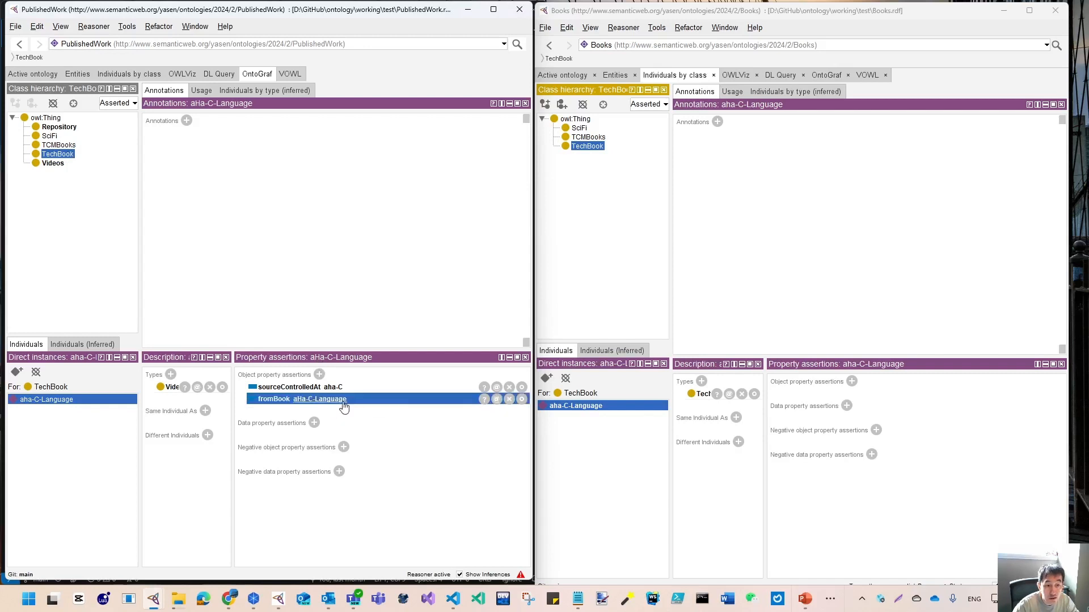
{"action": "left_click", "coordinate": [332, 402]}
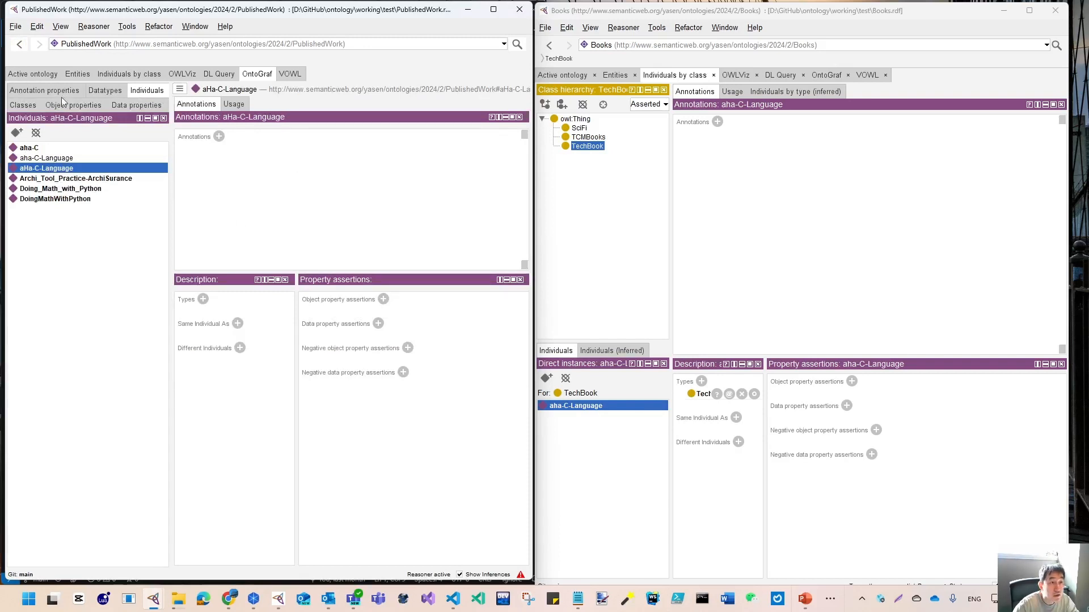
{"action": "left_click", "coordinate": [23, 105]}
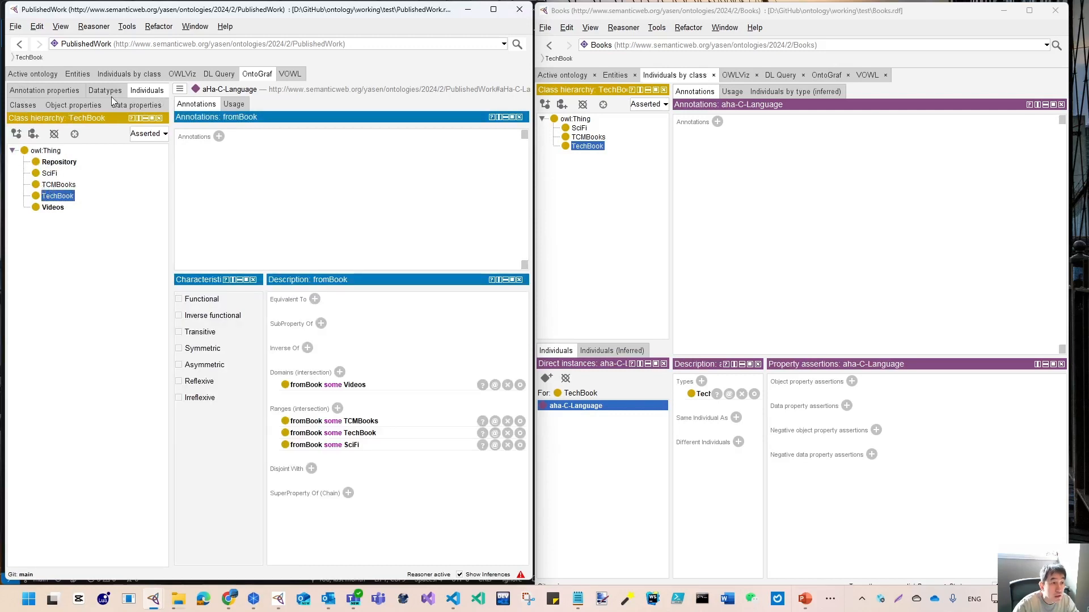
{"action": "left_click", "coordinate": [115, 76]}
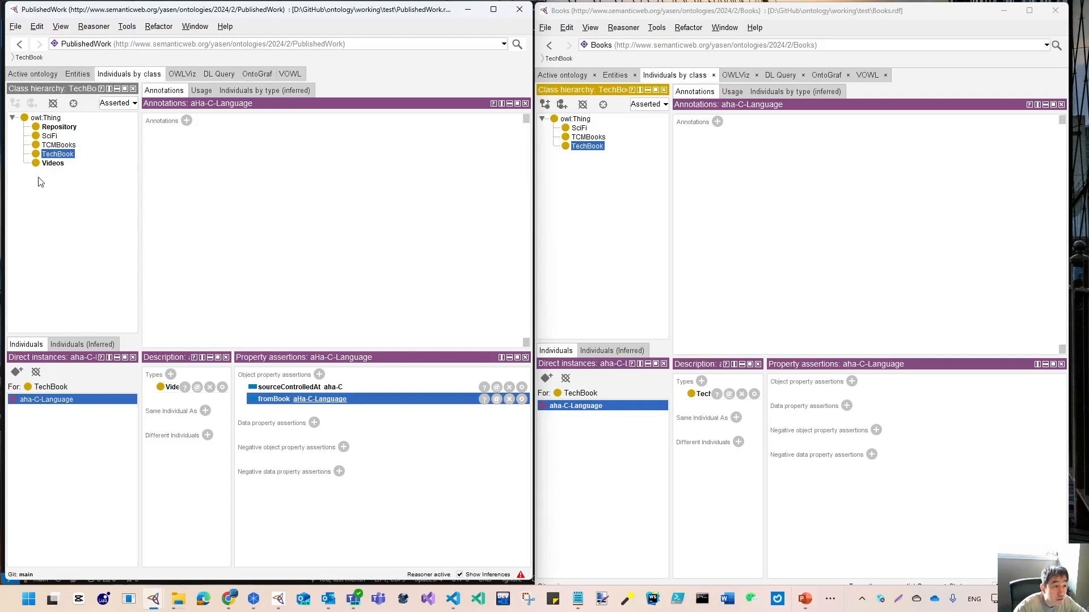
- Change the target of the fromBook assertion on the Videos individual aHa-C-Language to the book individual aha-C-Language
{"action": "left_click", "coordinate": [54, 164]}
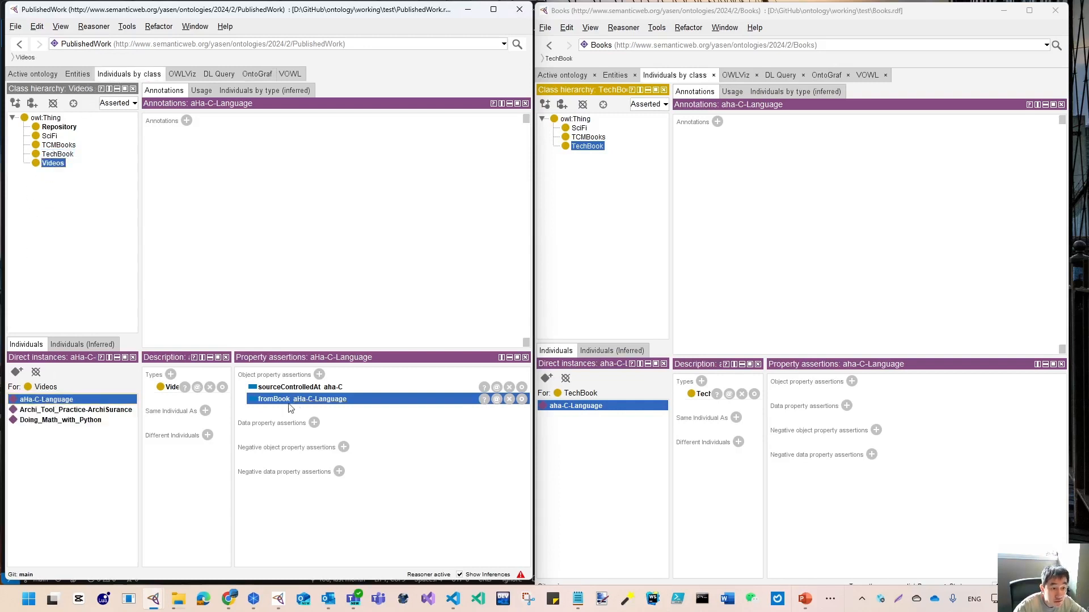
{"action": "double_click", "coordinate": [438, 406]}
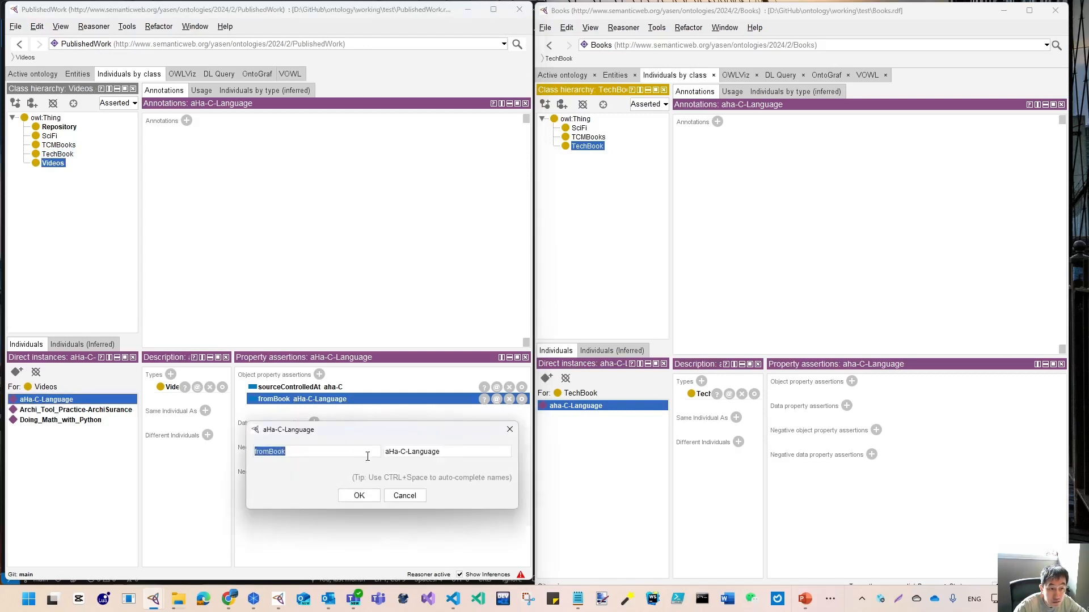
{"action": "left_click", "coordinate": [395, 450]}
{"action": "key", "text": "BackSpace"}
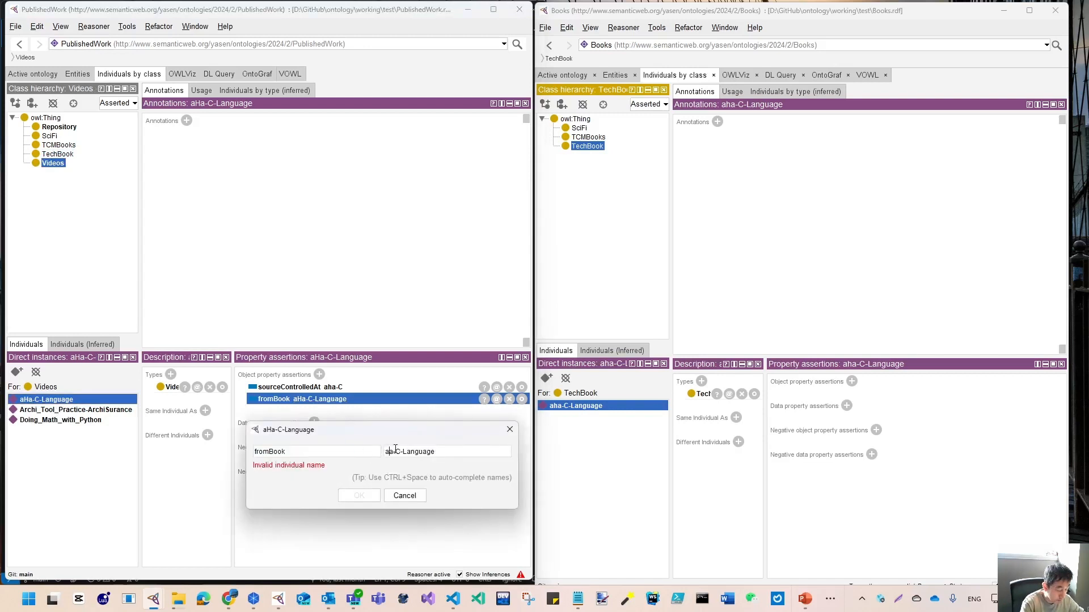
{"action": "type", "text": "h"}
{"action": "left_click", "coordinate": [366, 496]}
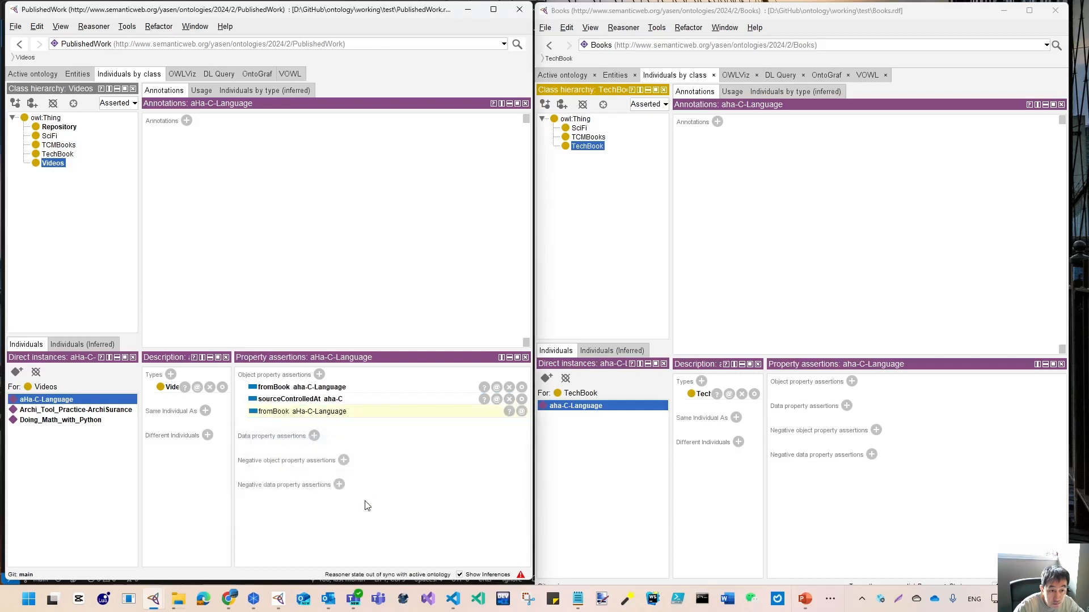
- Synchronize the reasoner with the edited PublishedWork ontology and dismiss the resulting dialog
{"action": "left_click", "coordinate": [337, 484]}
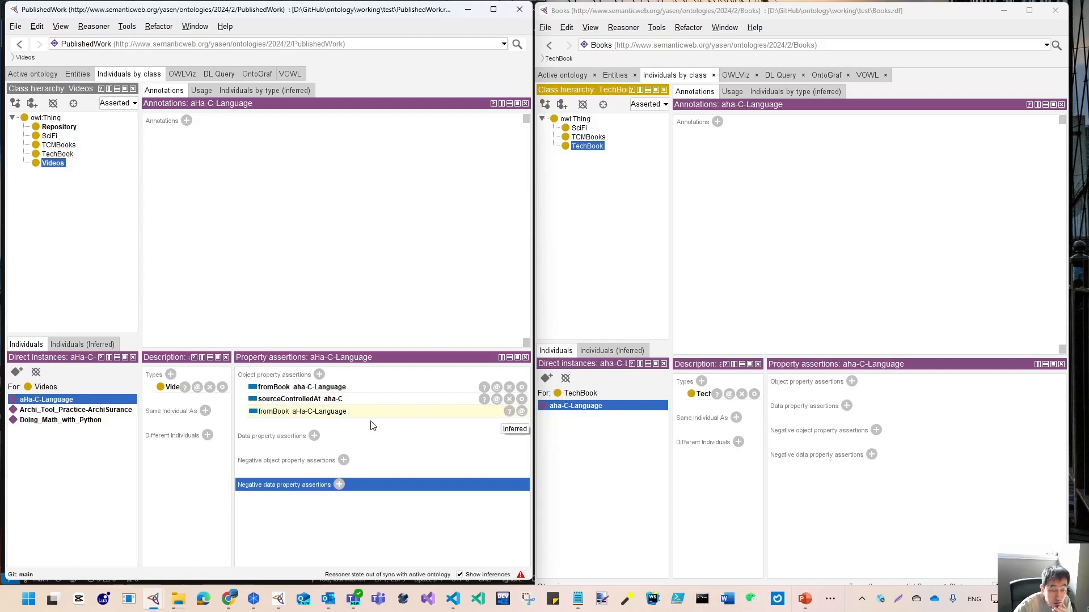
{"action": "key", "text": "ctrl+r"}
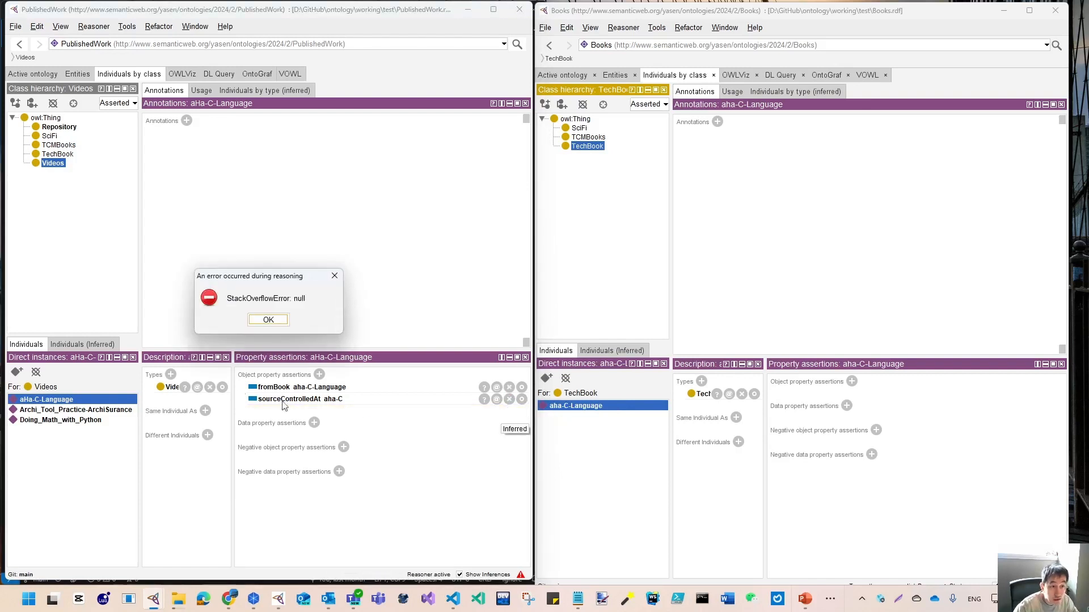
{"action": "left_click", "coordinate": [252, 327]}
{"action": "left_click", "coordinate": [317, 471]}
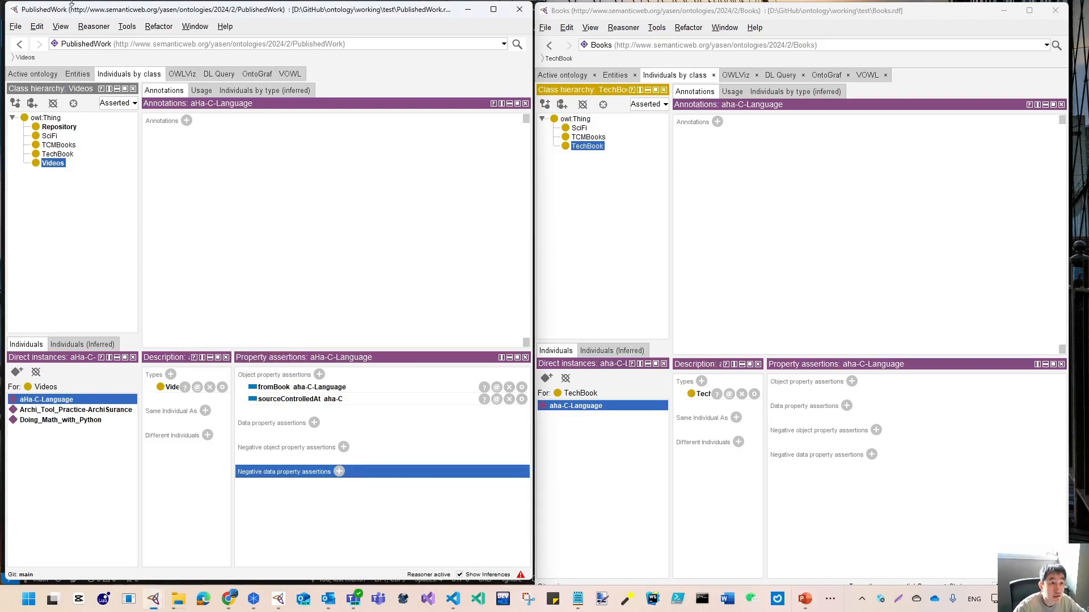
- Graph the TechBook, Repository and Videos classes in OntoGraf, then expand Videos and its aHa-C-Language individual to check their links
{"action": "left_click", "coordinate": [254, 74]}
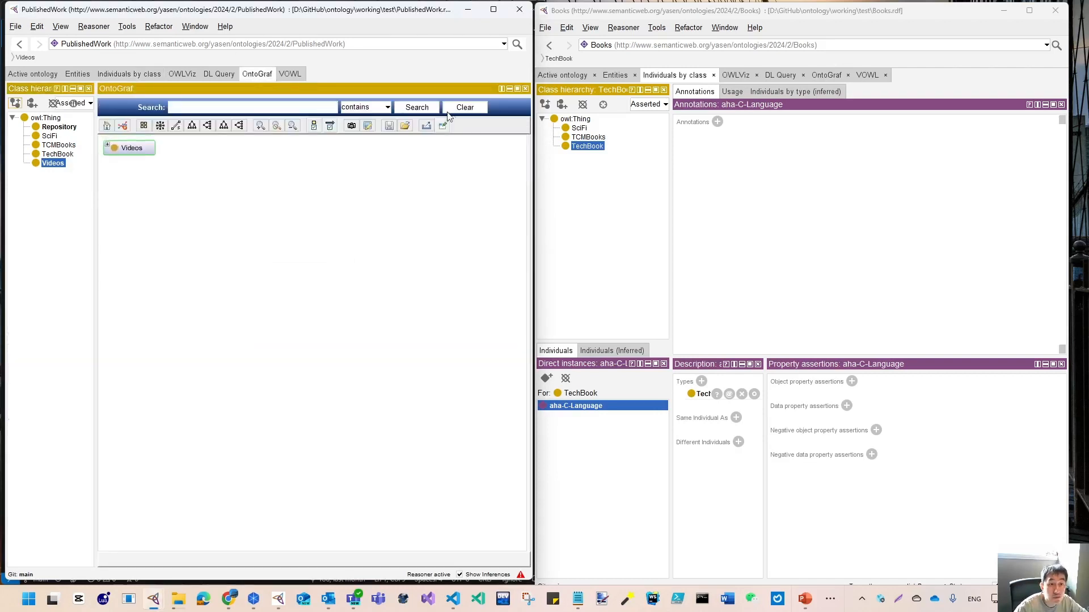
{"action": "left_click", "coordinate": [55, 156]}
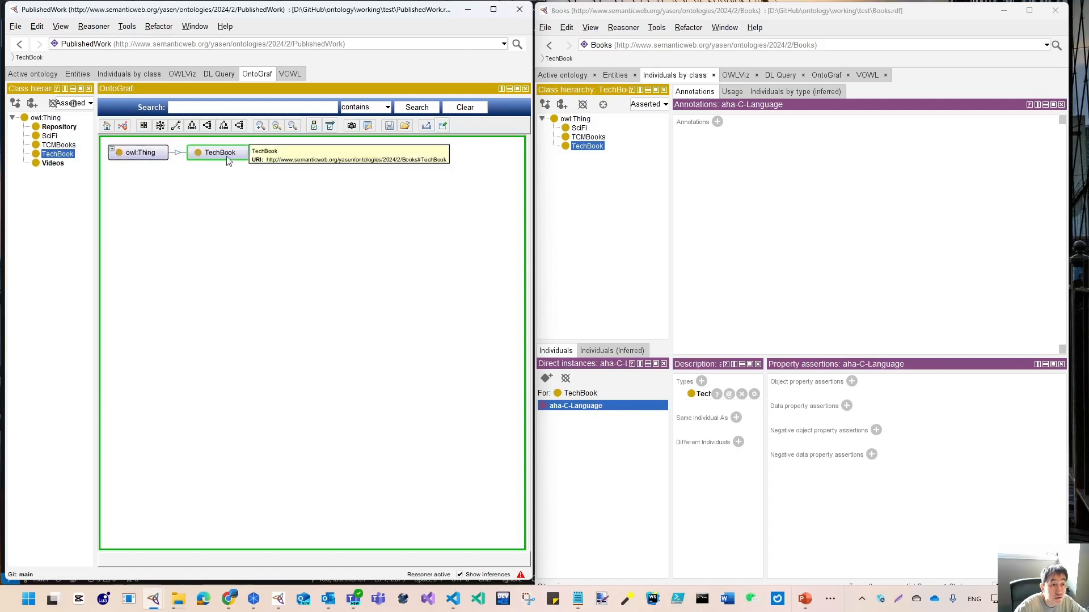
{"action": "left_click", "coordinate": [54, 163]}
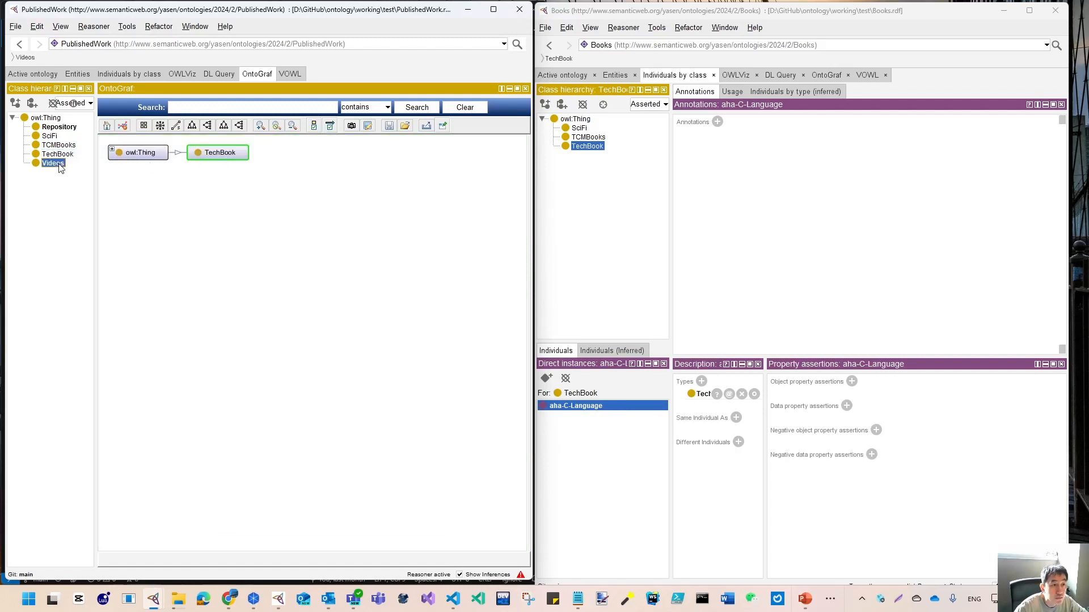
{"action": "left_click", "coordinate": [51, 129]}
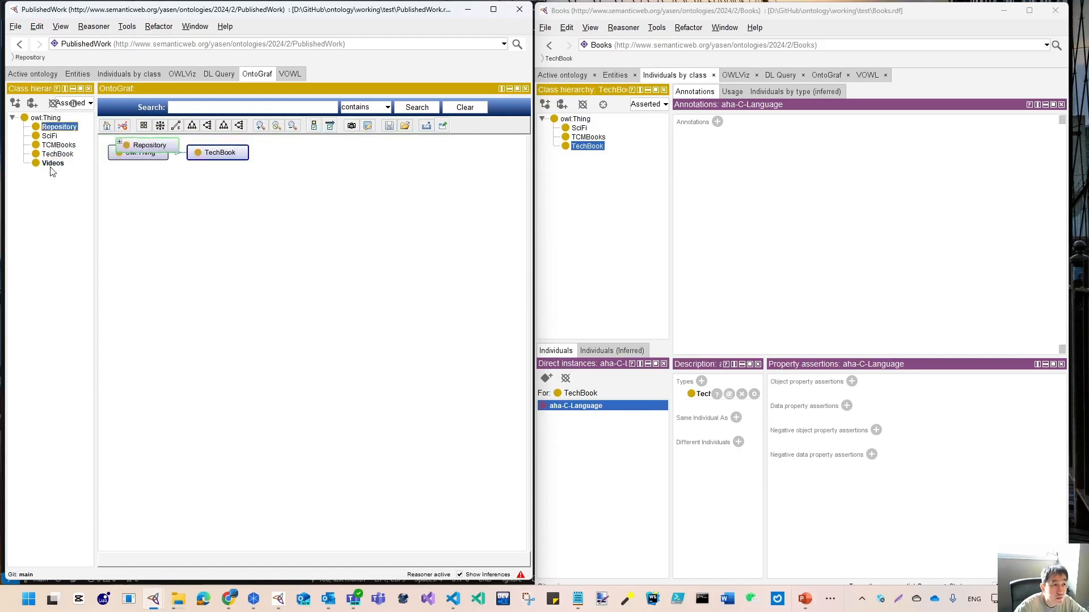
{"action": "left_click", "coordinate": [53, 164]}
{"action": "left_click_drag", "start_coordinate": [160, 180], "coordinate": [218, 224]}
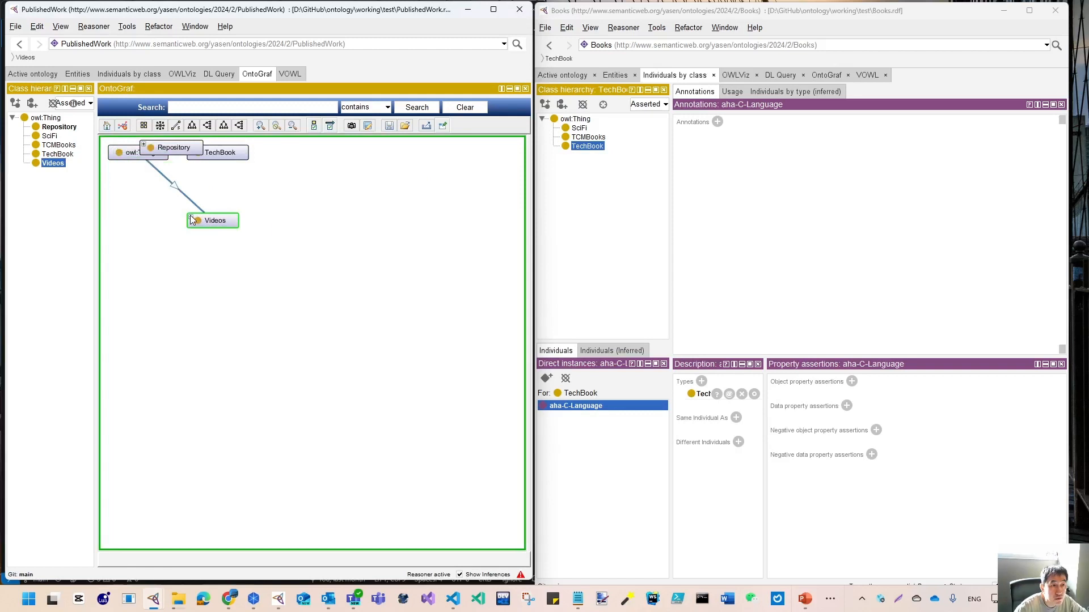
{"action": "double_click", "coordinate": [193, 220]}
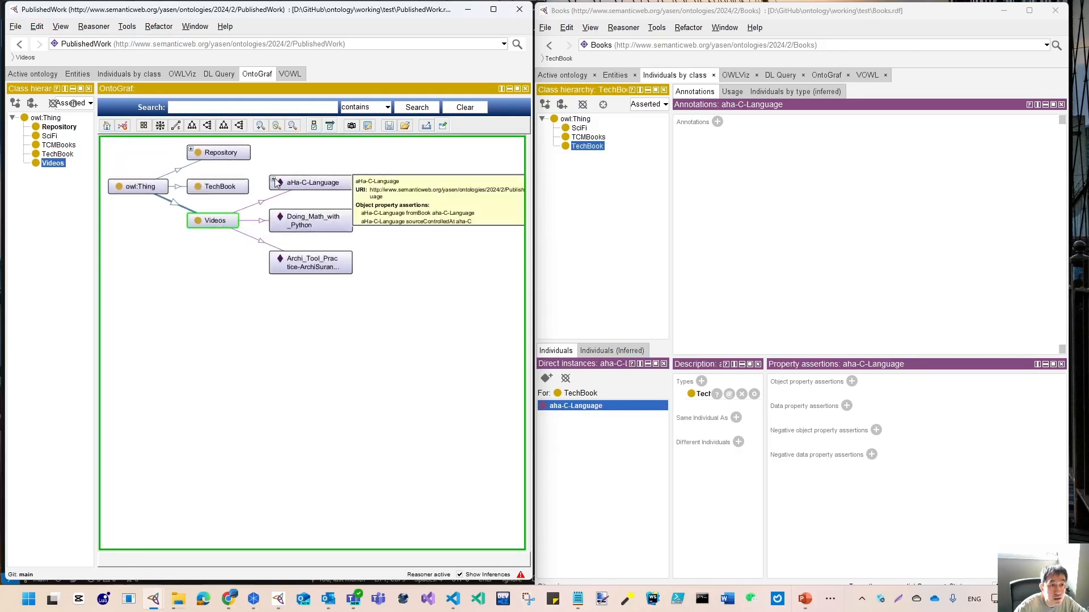
{"action": "double_click", "coordinate": [289, 184]}
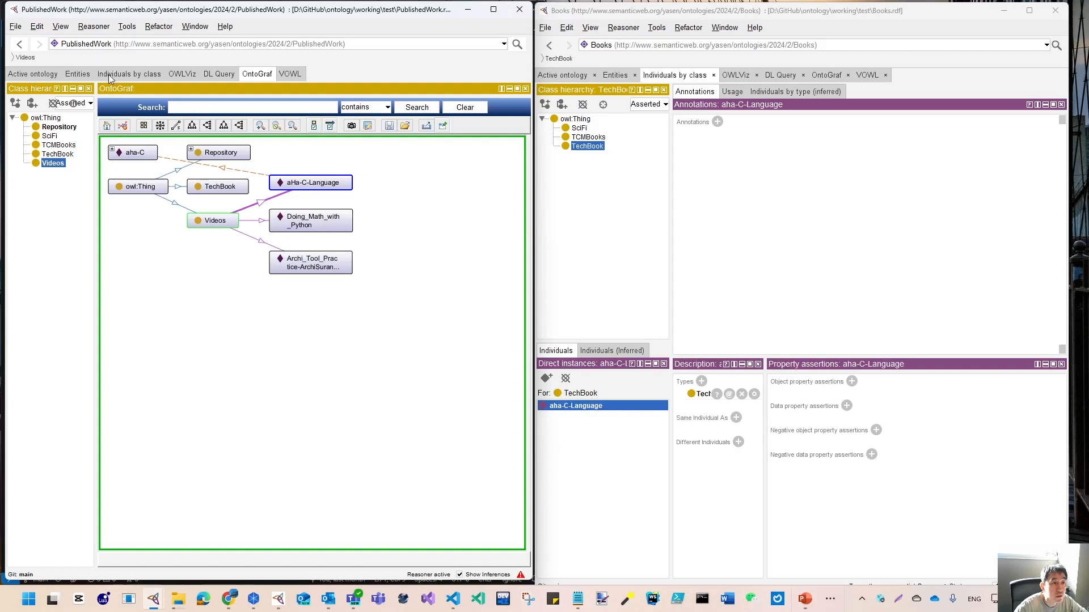
- Check TechBook's instances, the direct imports and the fromBook property's definition in PublishedWork
{"action": "left_click", "coordinate": [108, 74]}
{"action": "left_click", "coordinate": [43, 154]}
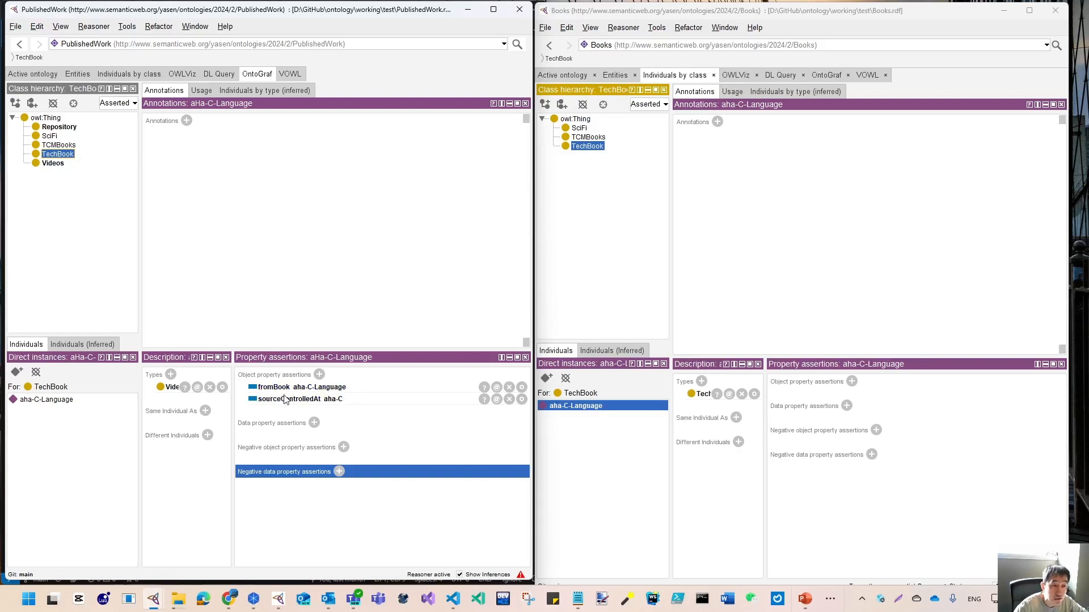
{"action": "left_click", "coordinate": [35, 74]}
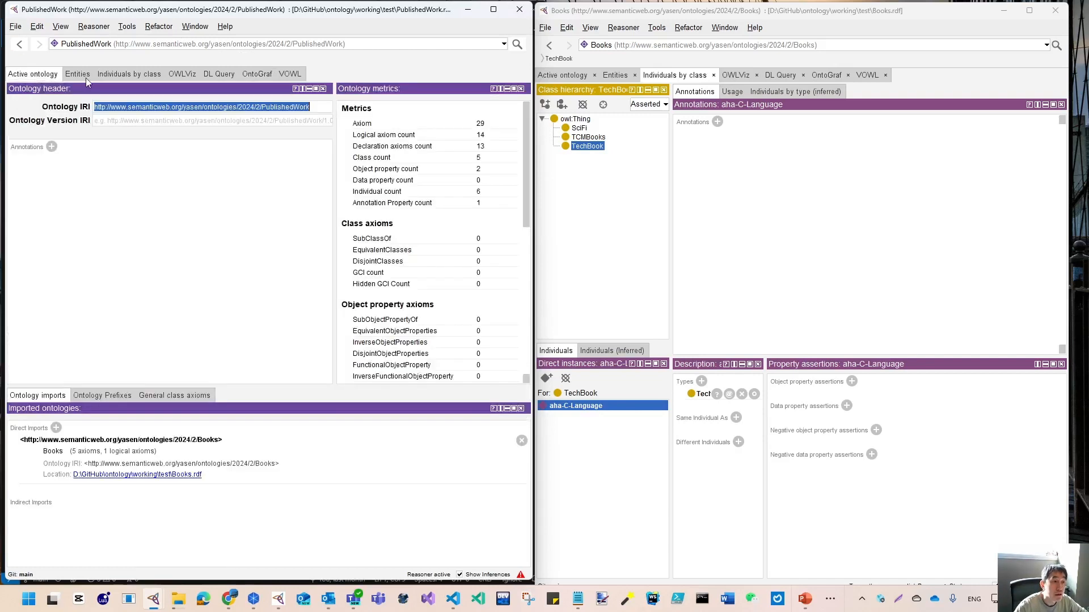
{"action": "left_click", "coordinate": [76, 74]}
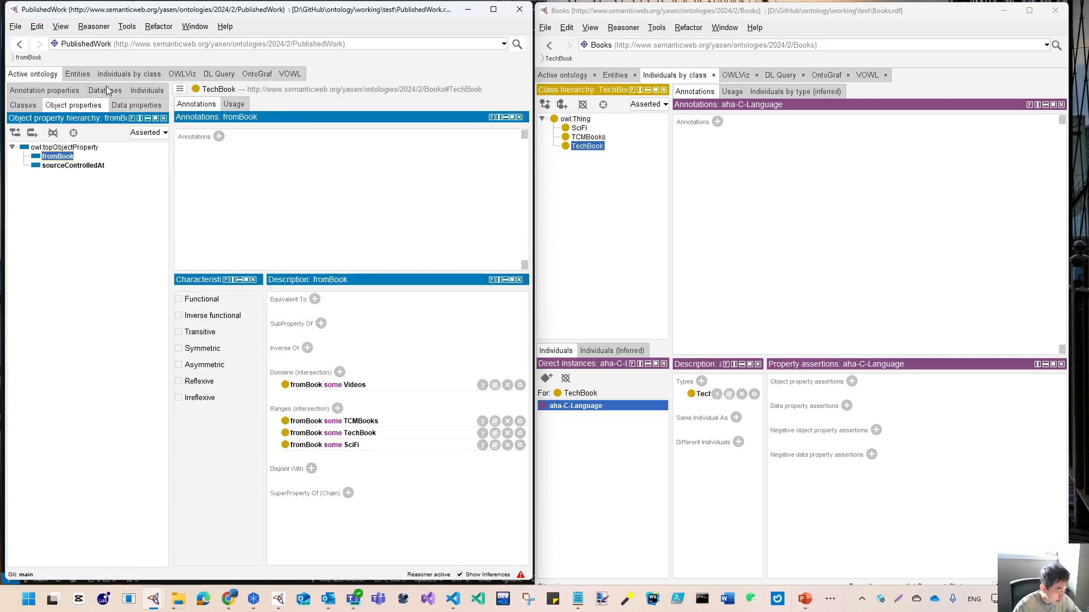
- Save the PublishedWork ontology and show the individuals of its TechBook class
{"action": "left_click", "coordinate": [17, 27]}
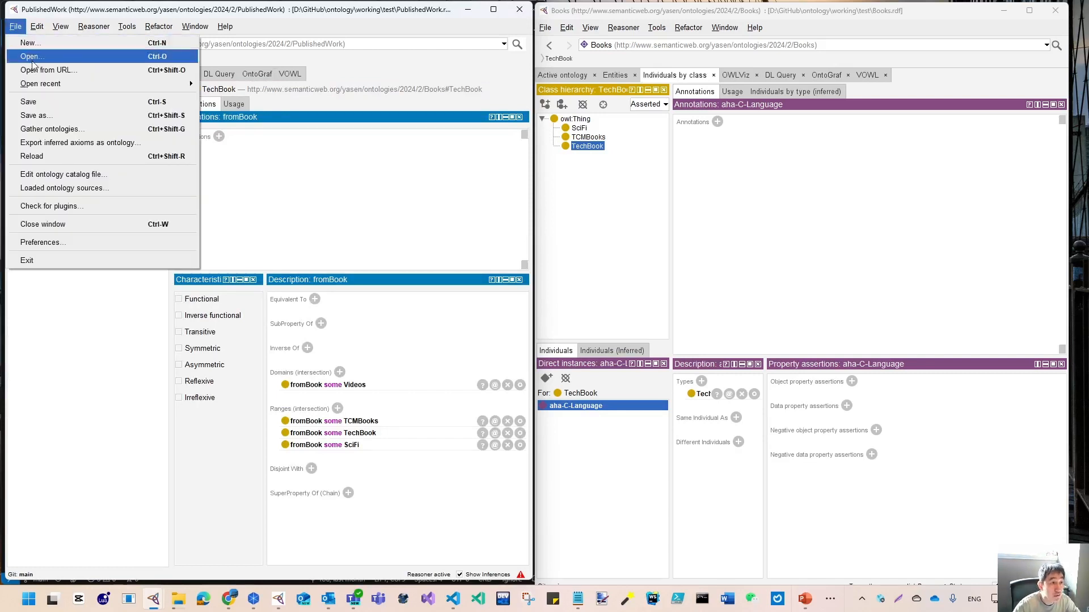
{"action": "left_click", "coordinate": [55, 107]}
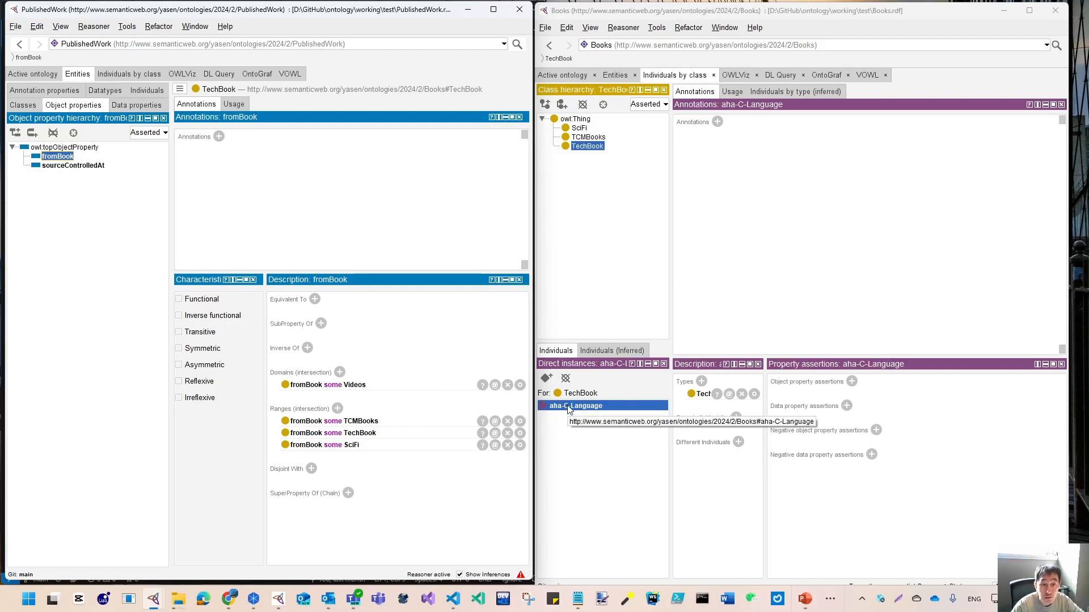
{"action": "left_click", "coordinate": [22, 105]}
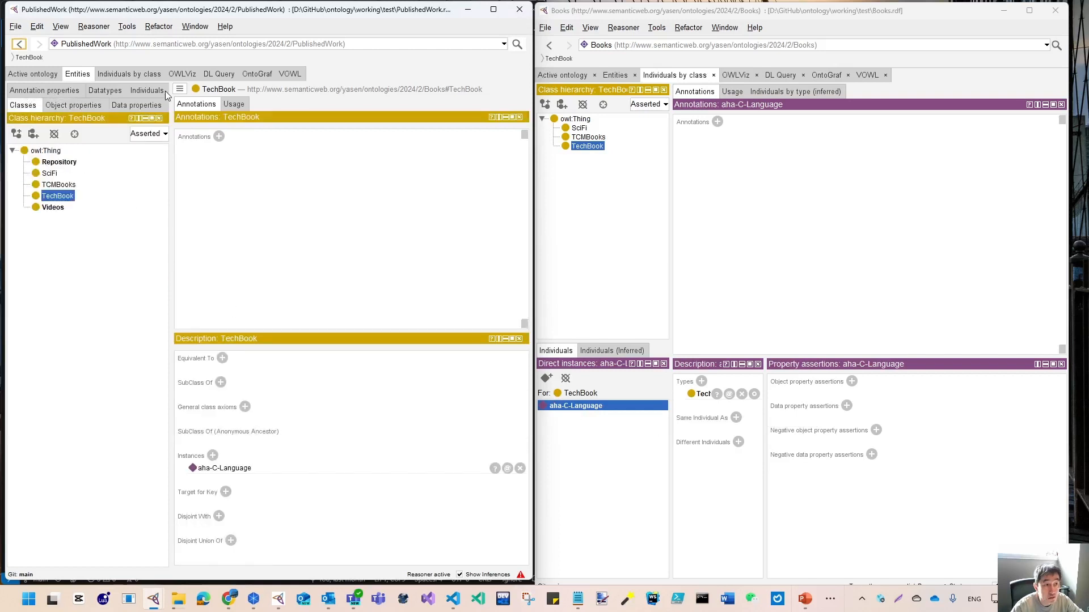
{"action": "left_click", "coordinate": [114, 74]}
- Rename the TechBook individual in the Books ontology to book_aha-C-Language
{"action": "left_click", "coordinate": [578, 409]}
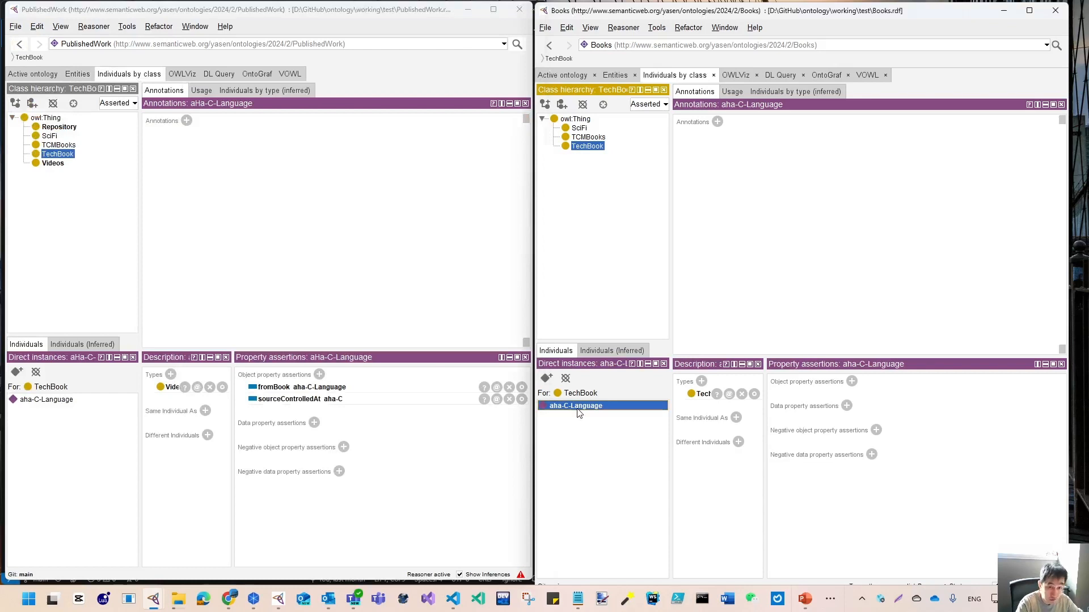
{"action": "key", "text": "ctrl+r"}
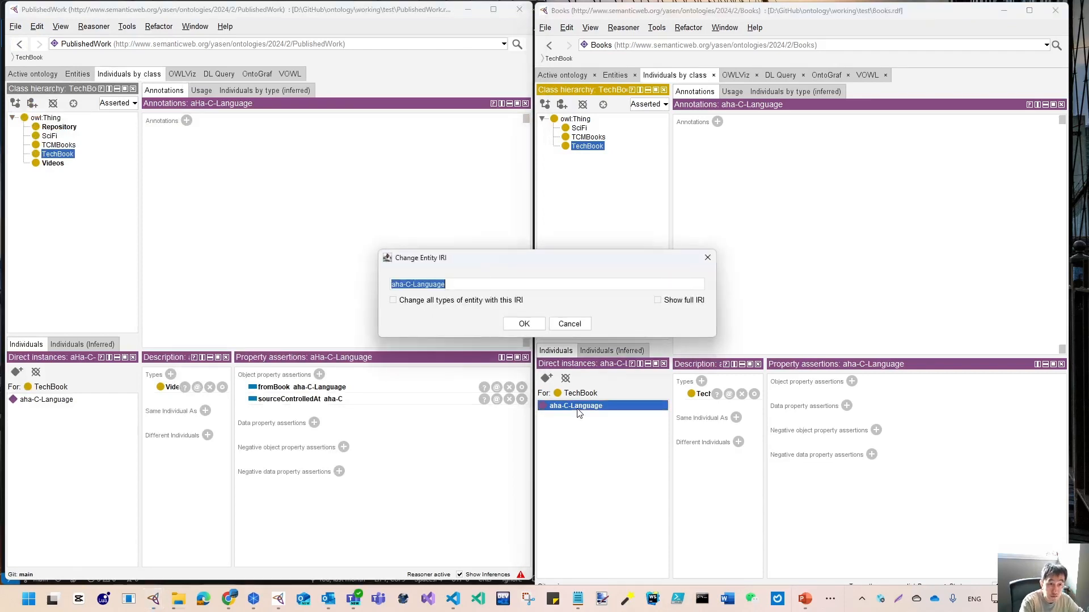
{"action": "key", "text": "Home"}
{"action": "type", "text": "book"}
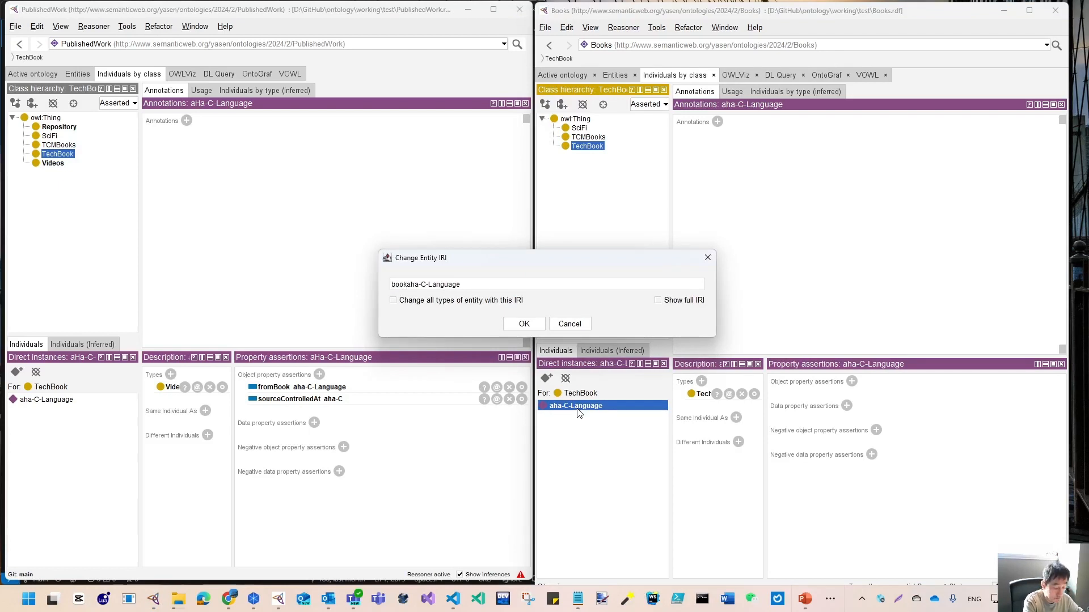
{"action": "type", "text": "_"}
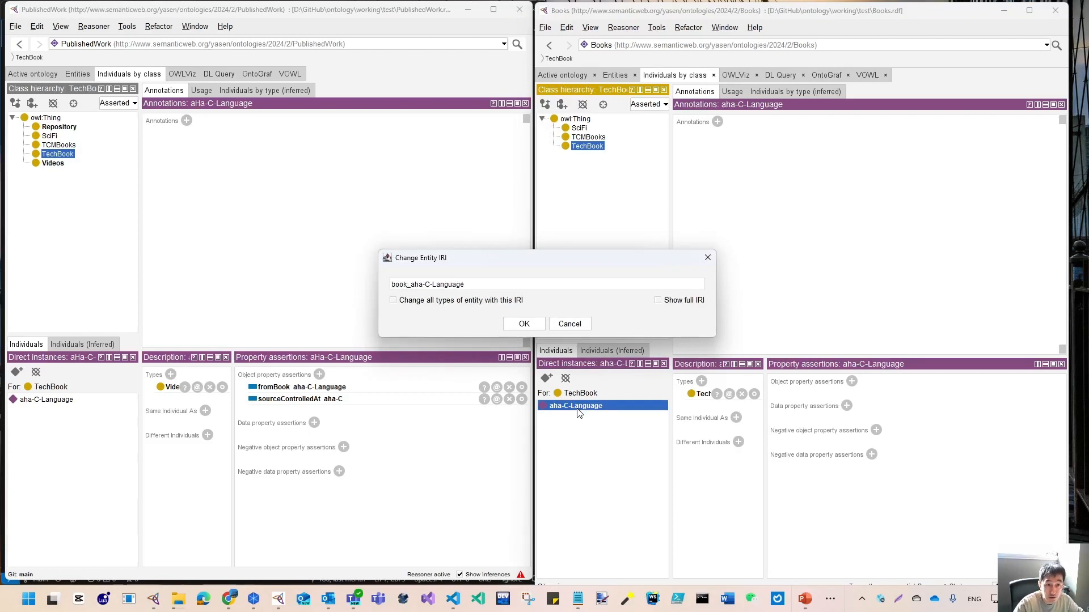
{"action": "left_click", "coordinate": [522, 329]}
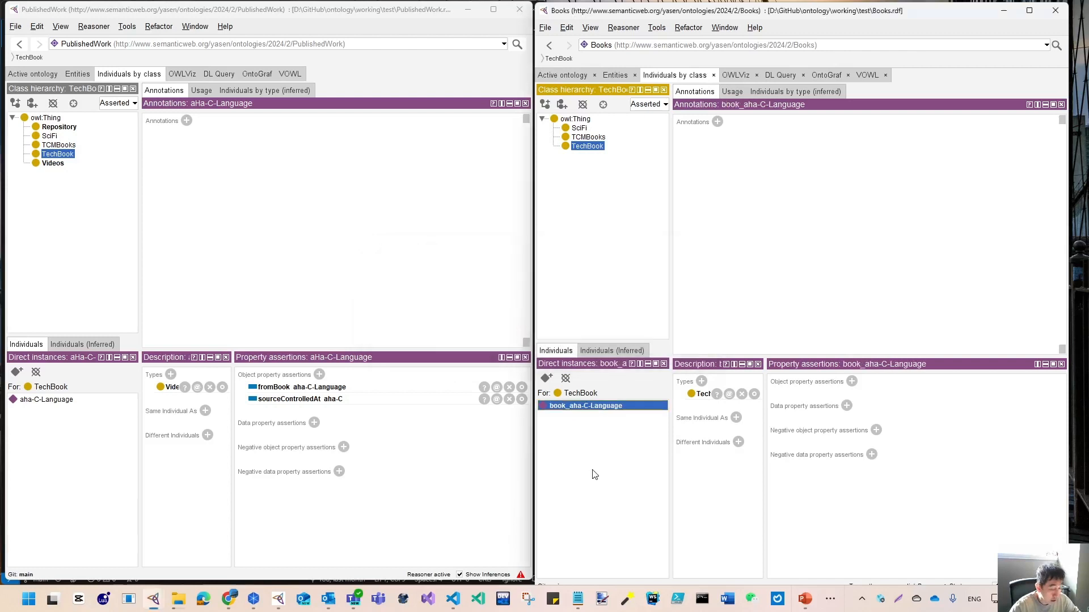
- Check PublishedWork's TechBook instance, the reasoner options and the imported Books ontology's entry for the renamed book
{"action": "left_click", "coordinate": [93, 442]}
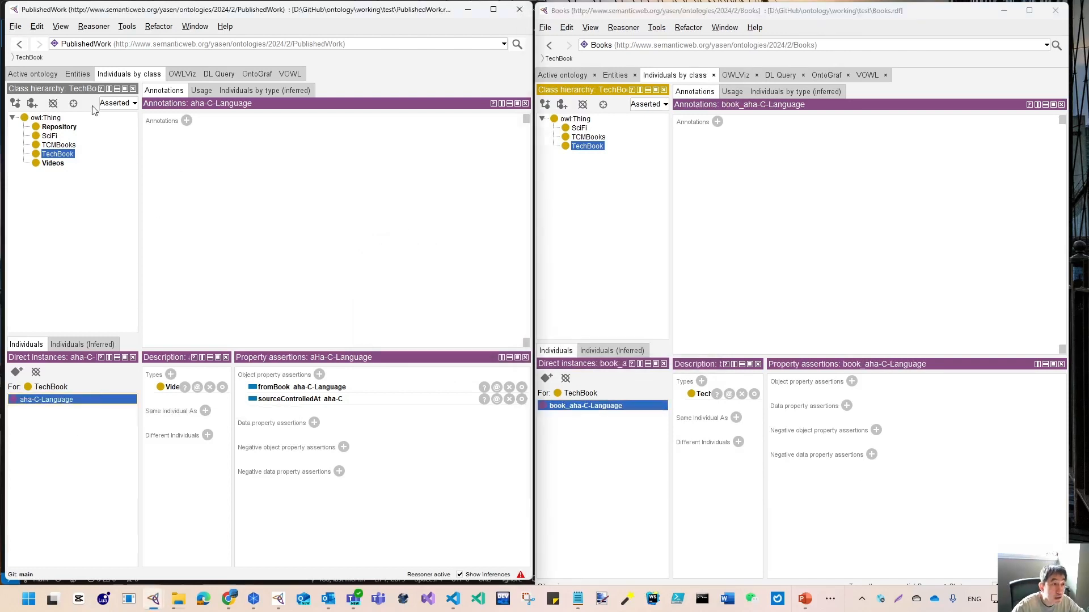
{"action": "left_click", "coordinate": [93, 27]}
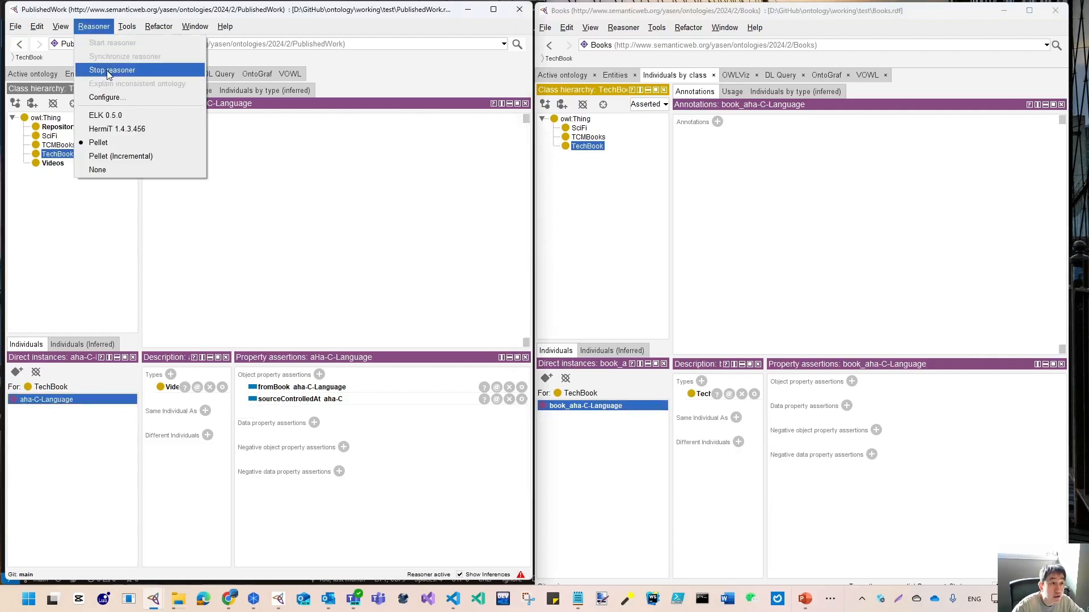
{"action": "left_click", "coordinate": [82, 260]}
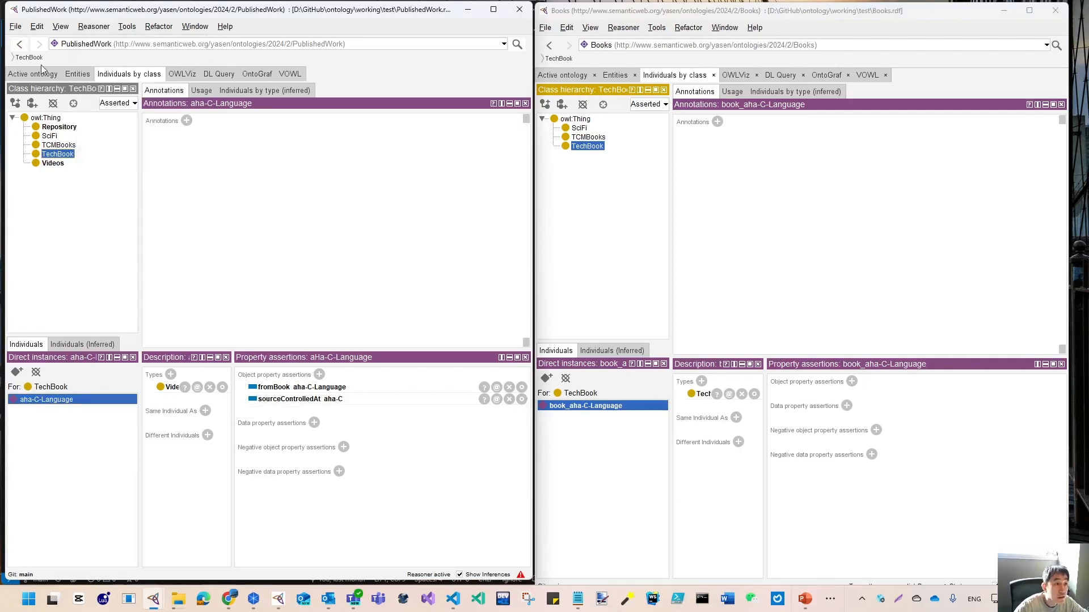
{"action": "left_click", "coordinate": [23, 76]}
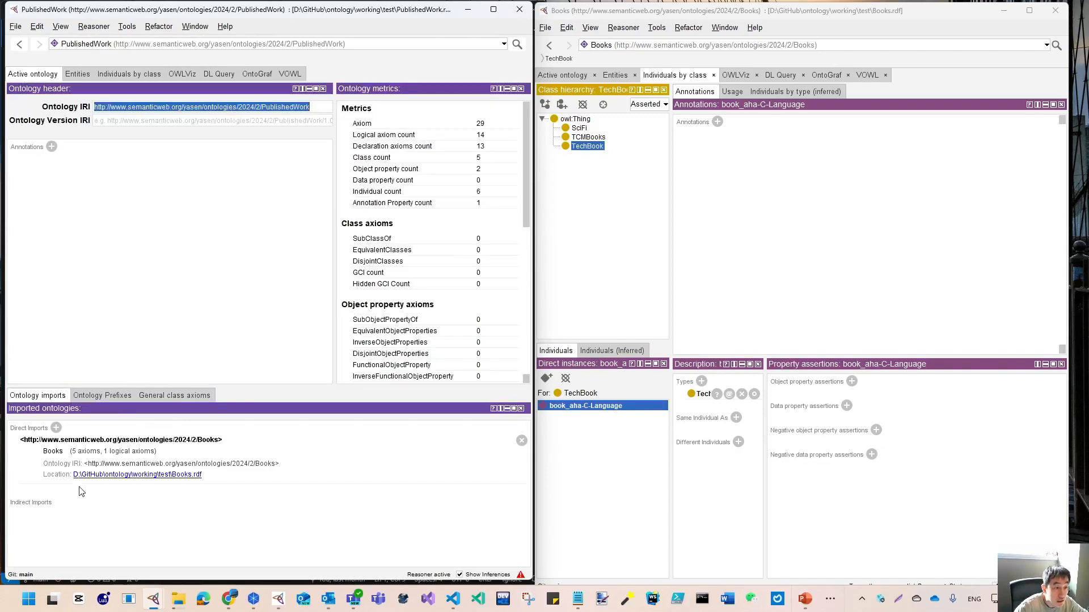
{"action": "left_click", "coordinate": [136, 208]}
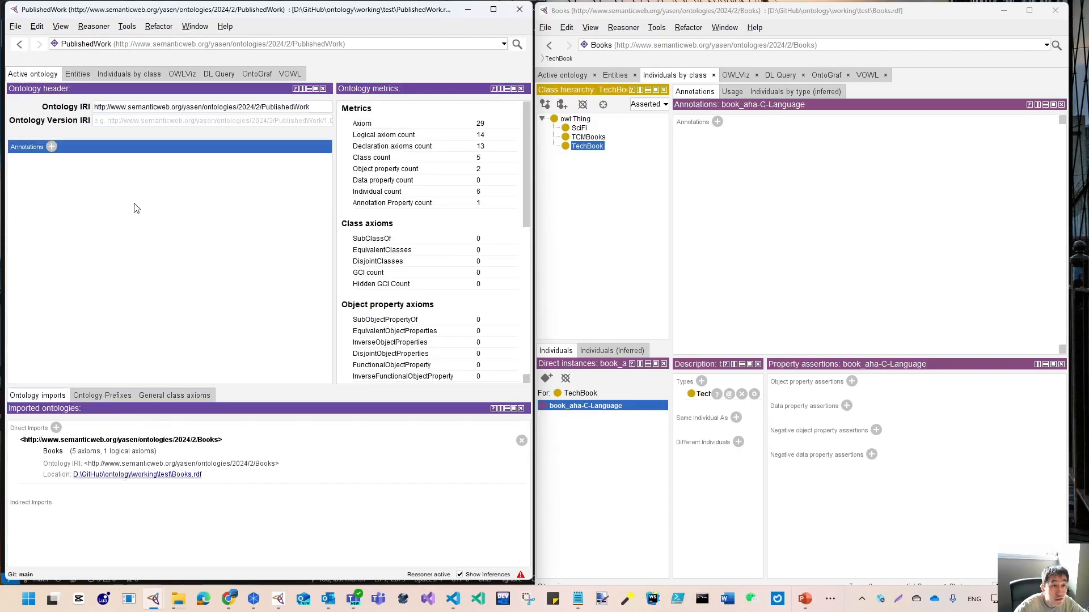
- Save both the PublishedWork and Books ontologies, checking the instances of PublishedWork's TechBook class in between
{"action": "left_click", "coordinate": [14, 27]}
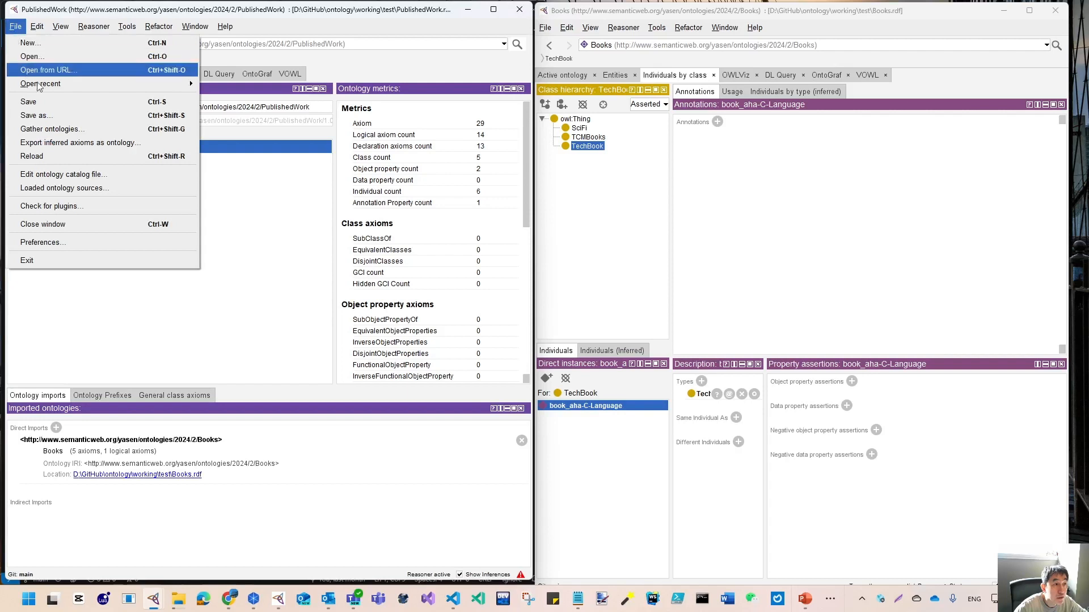
{"action": "left_click", "coordinate": [55, 102]}
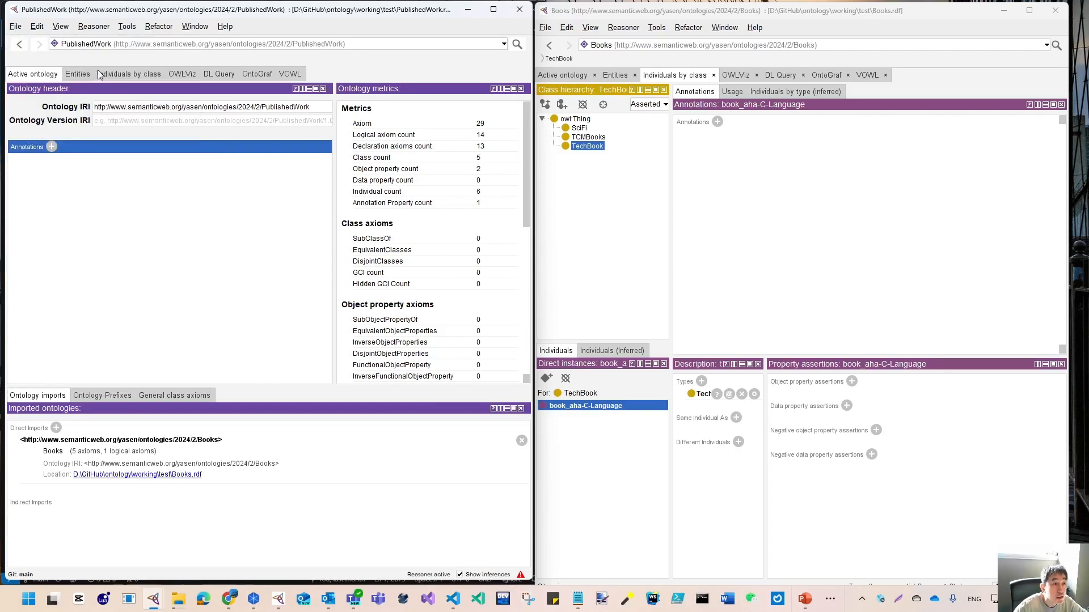
{"action": "left_click", "coordinate": [152, 74]}
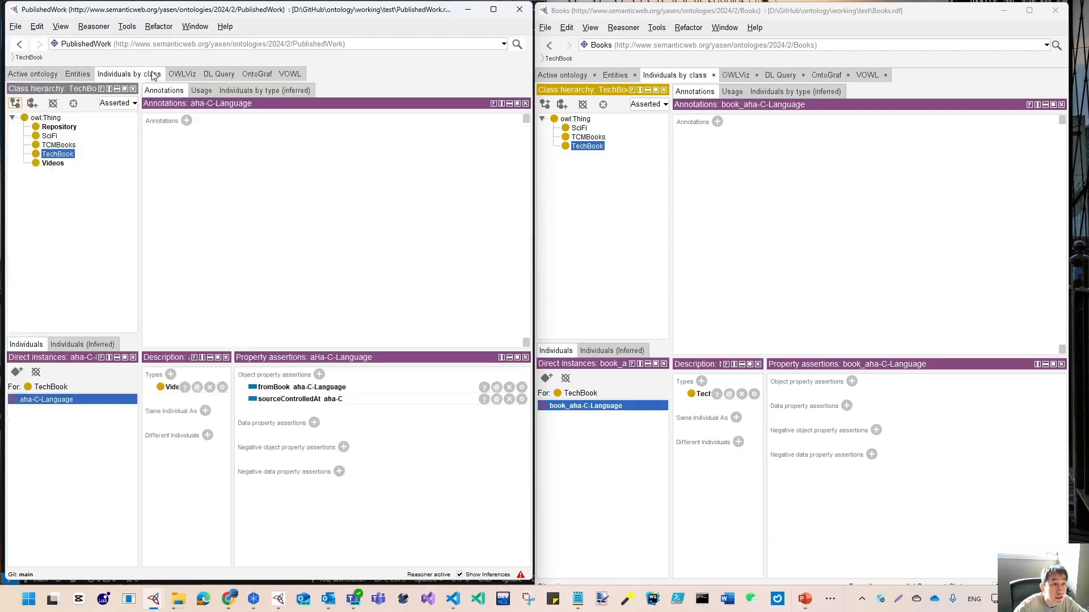
{"action": "left_click", "coordinate": [54, 145]}
{"action": "left_click", "coordinate": [53, 156]}
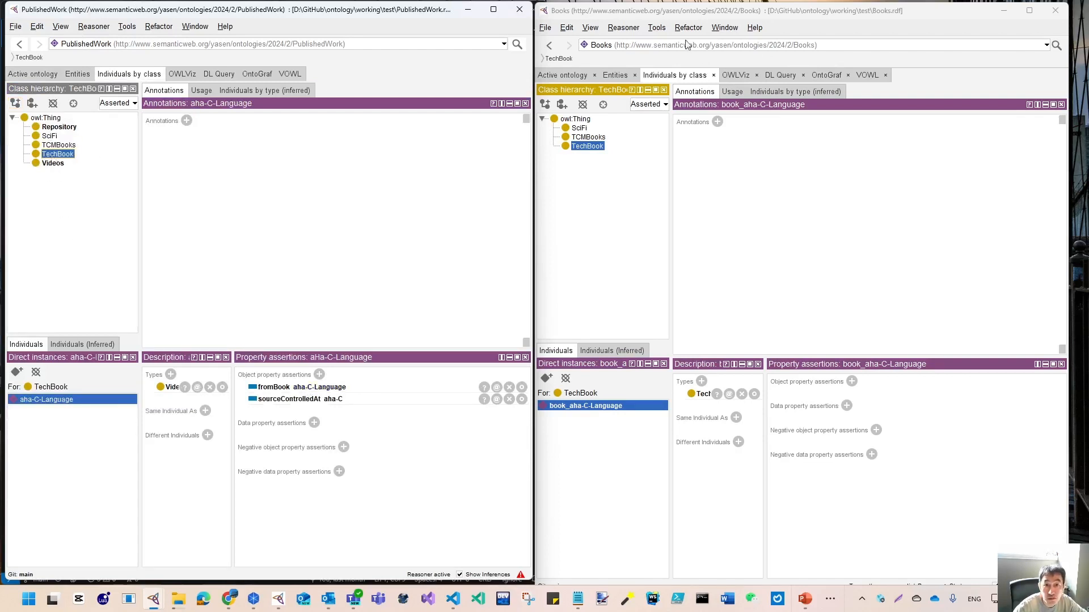
{"action": "left_click", "coordinate": [546, 28]}
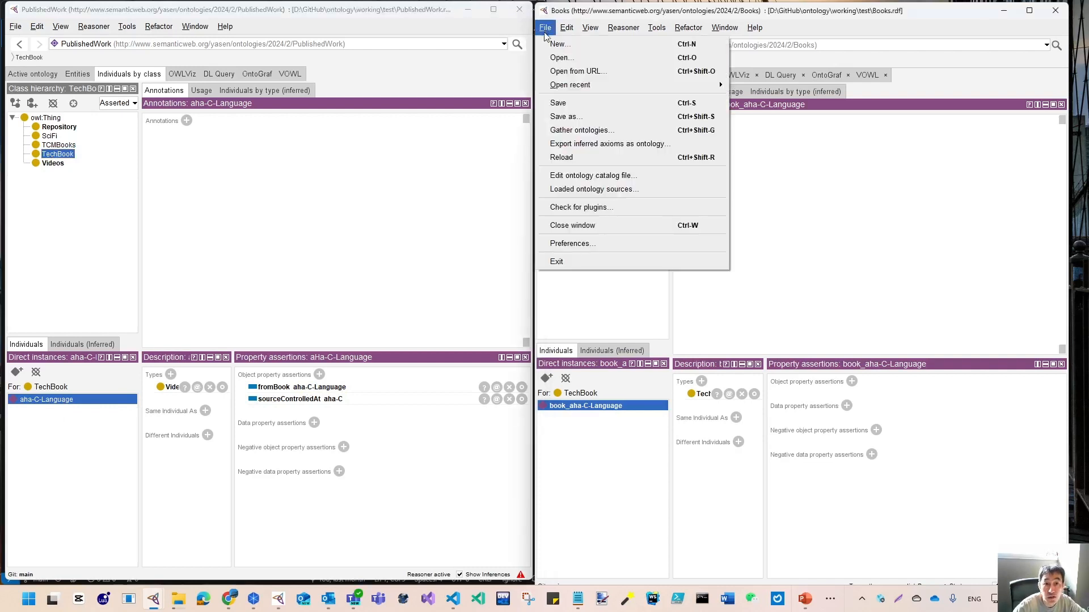
{"action": "left_click", "coordinate": [573, 104]}
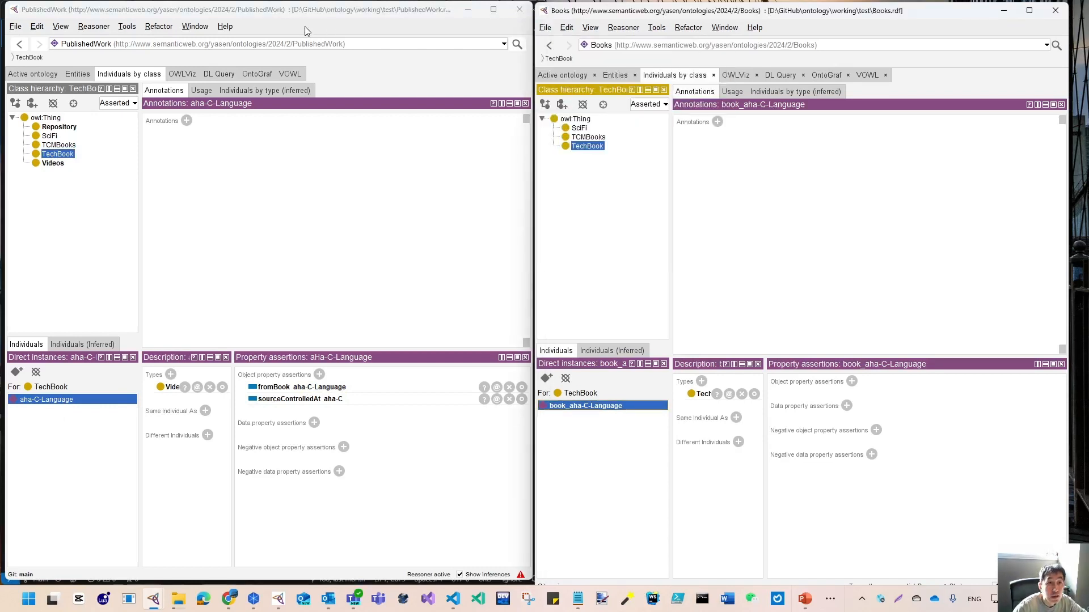
- Close the PublishedWork ontology and reopen the recently used PublishedWork.rdf in a separate window
{"action": "left_click", "coordinate": [523, 13]}
{"action": "left_click", "coordinate": [545, 27]}
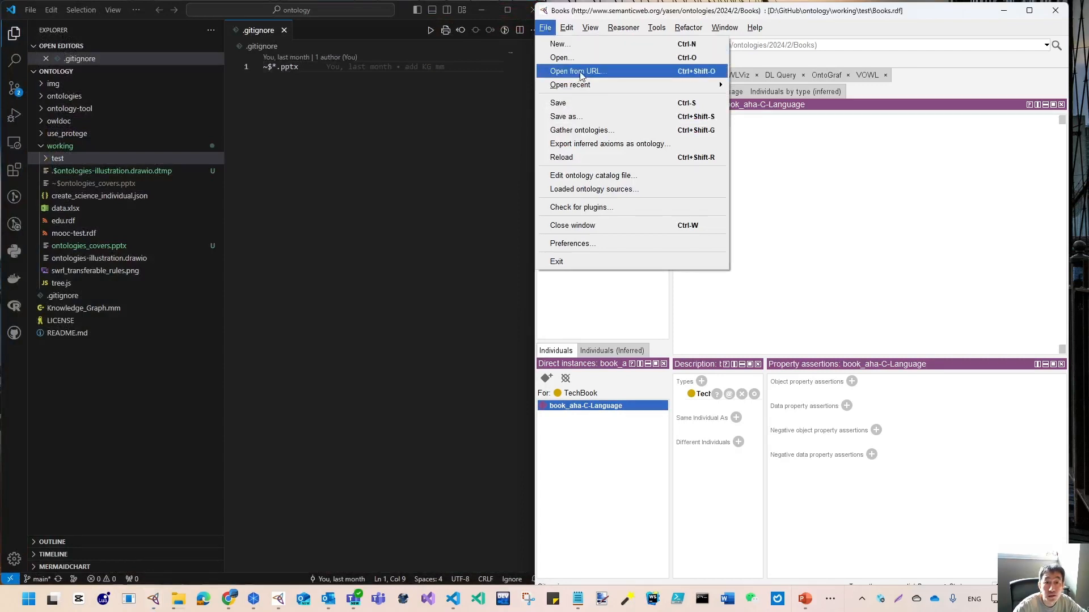
{"action": "mouse_move", "coordinate": [610, 85]}
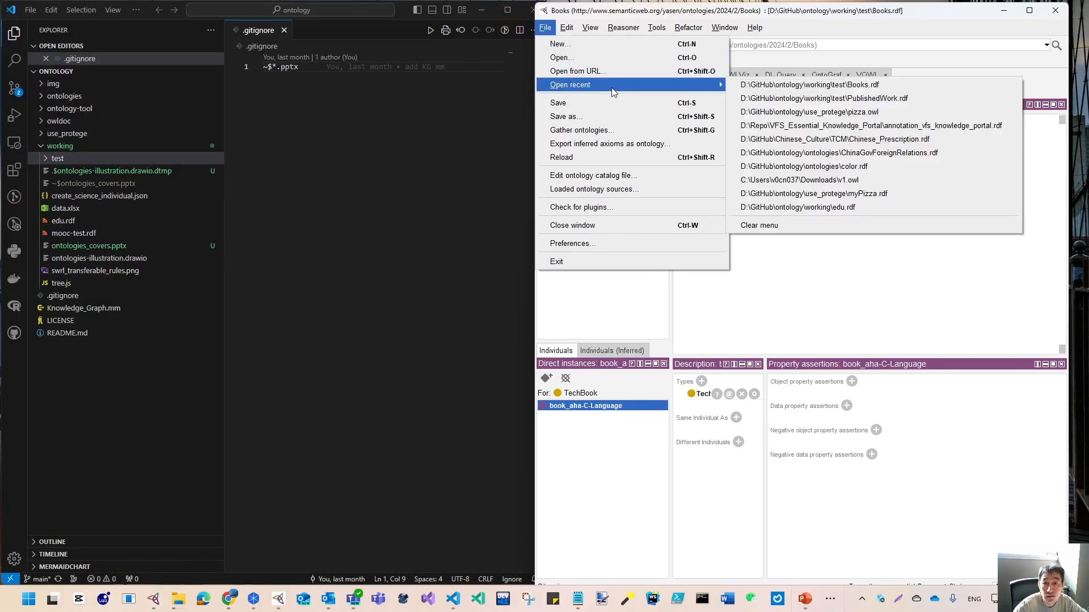
{"action": "left_click", "coordinate": [898, 99]}
{"action": "left_click", "coordinate": [809, 325]}
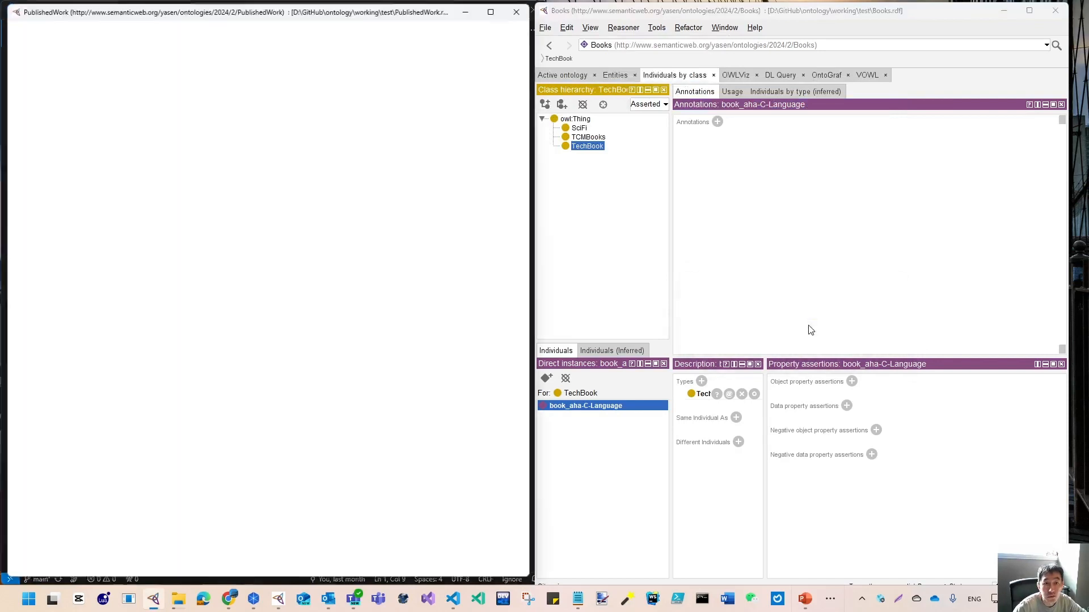
- List the TechBook class's individuals in the reopened PublishedWork ontology and expand the TechBook node in OntoGraf
{"action": "left_click", "coordinate": [144, 76]}
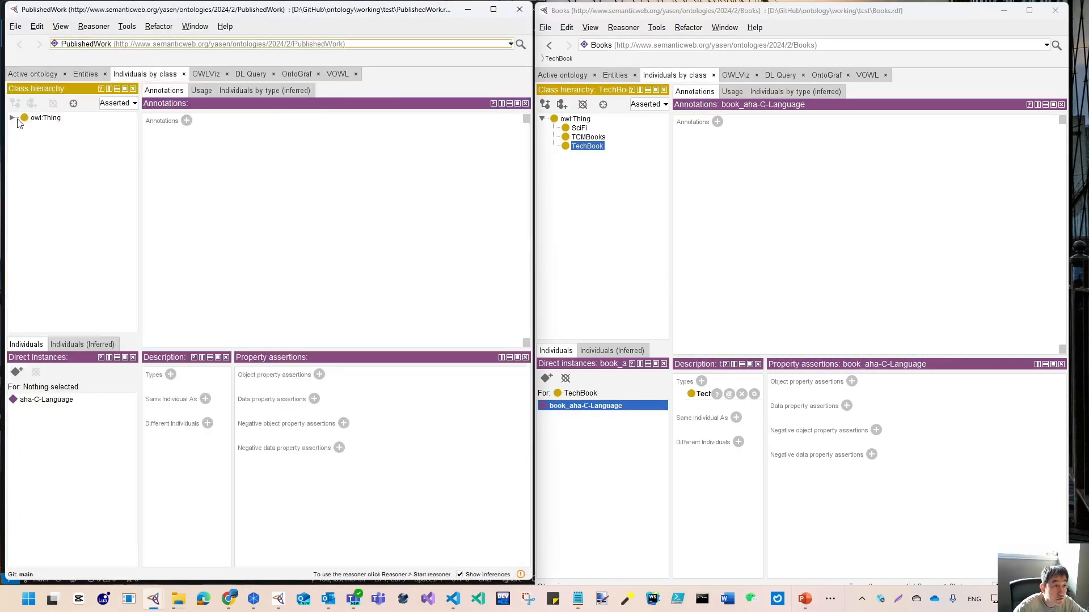
{"action": "left_click", "coordinate": [12, 118]}
{"action": "left_click", "coordinate": [51, 154]}
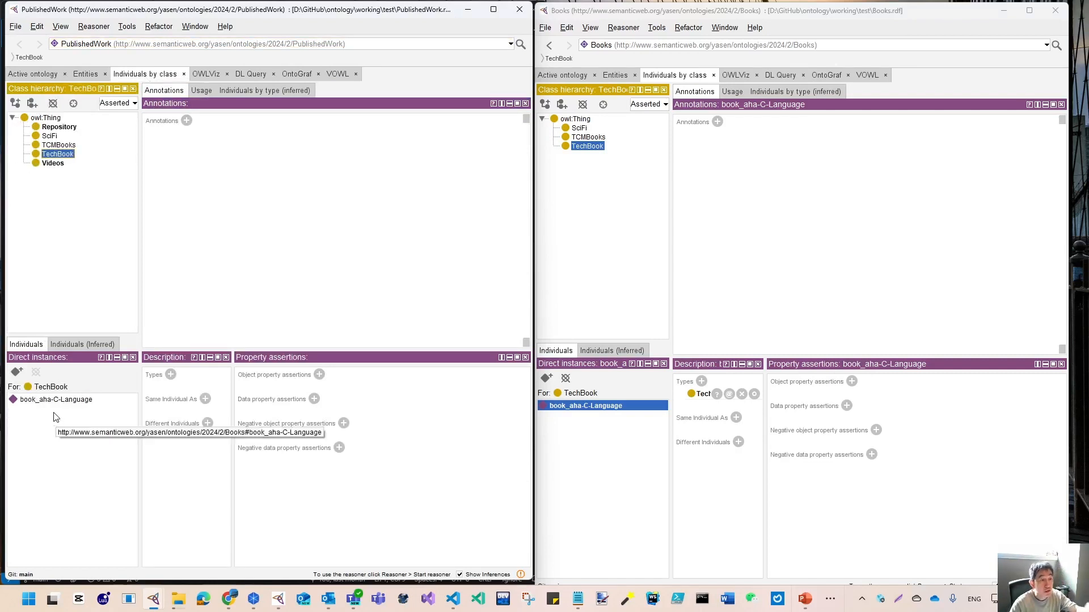
{"action": "left_click", "coordinate": [295, 75]}
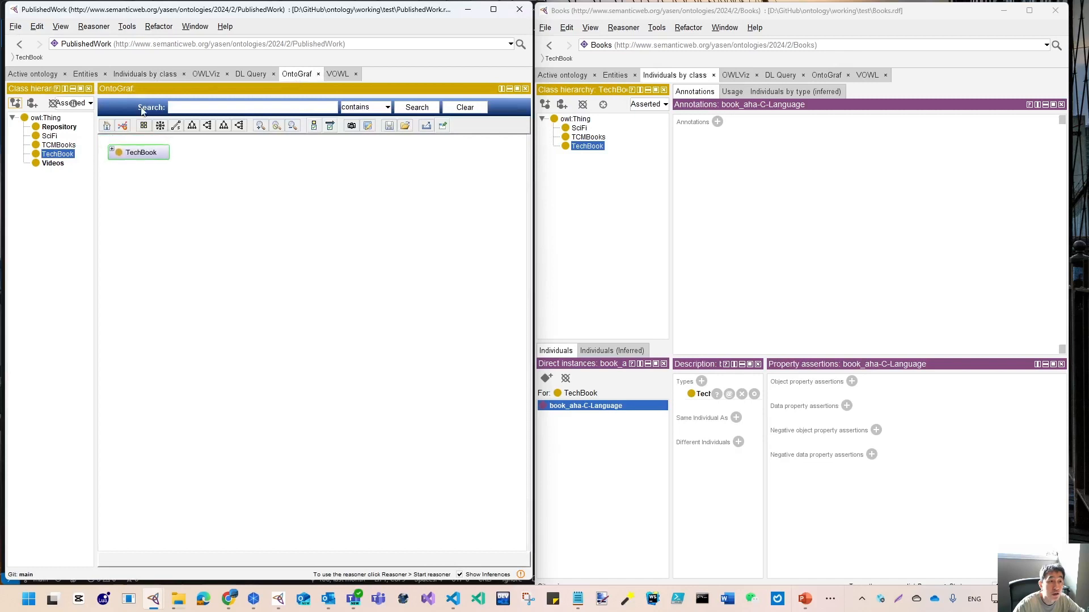
{"action": "left_click", "coordinate": [113, 152]}
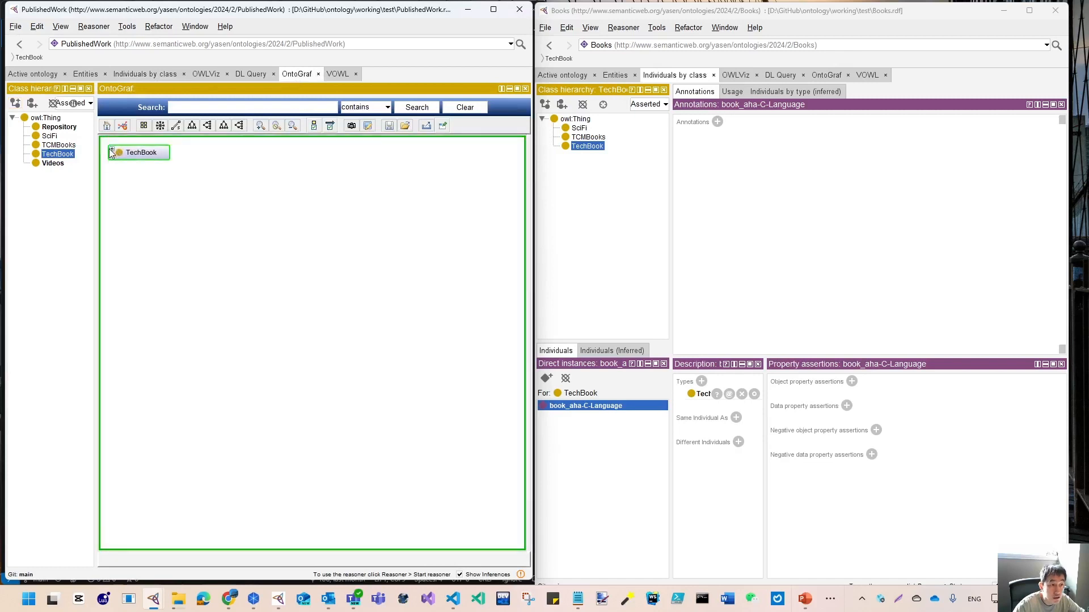
{"action": "left_click", "coordinate": [112, 151]}
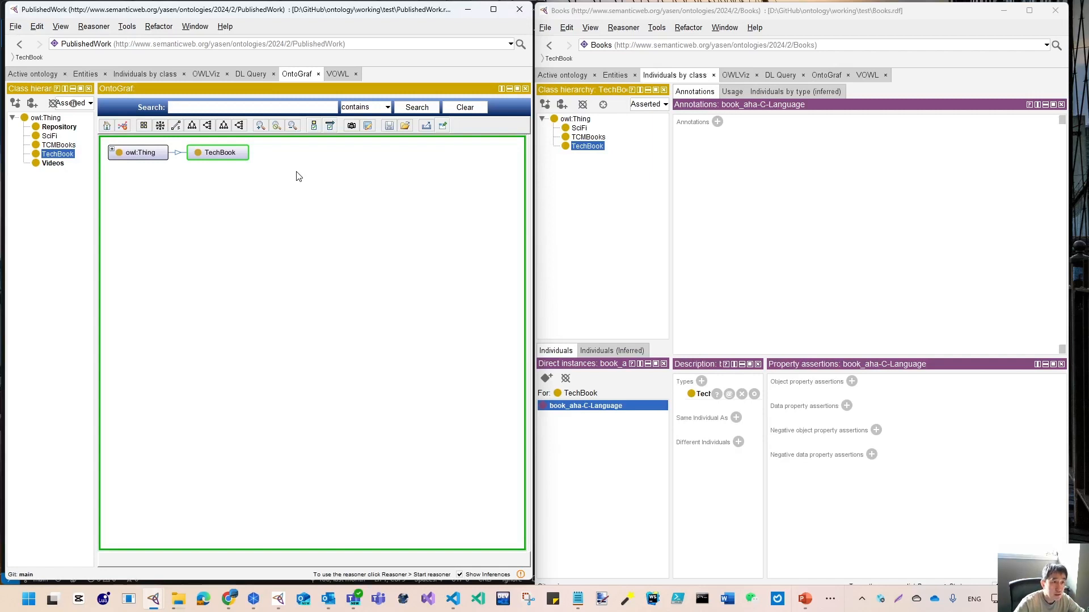
- Inspect the class description of TechBook, its individual book_aha-C-Language, and the individuals of the Videos class in PublishedWork
{"action": "left_click", "coordinate": [153, 76]}
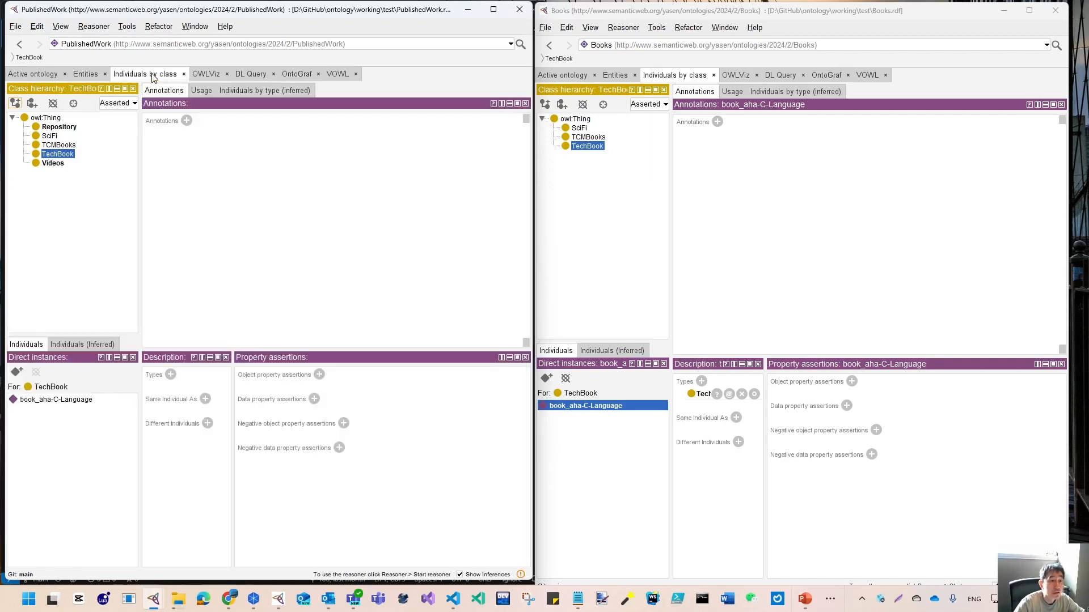
{"action": "left_click", "coordinate": [86, 75]}
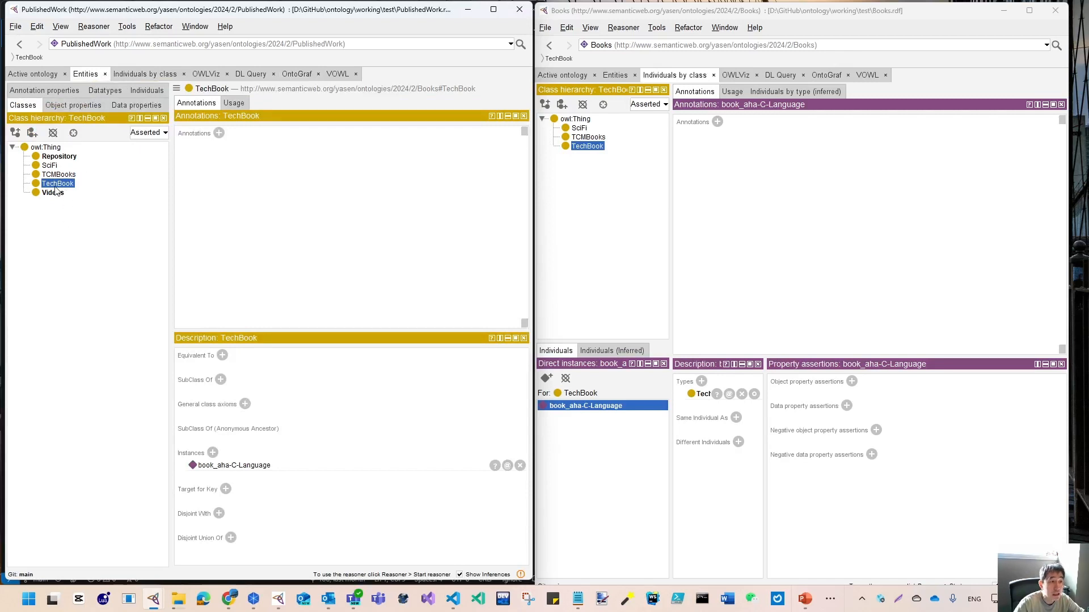
{"action": "left_click", "coordinate": [131, 78]}
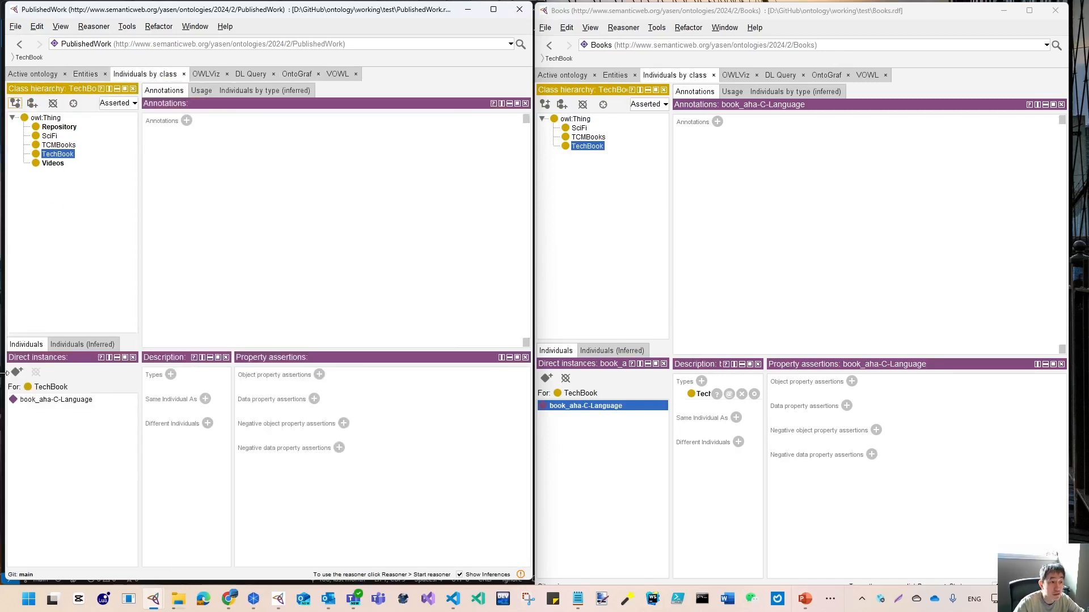
{"action": "left_click", "coordinate": [48, 401]}
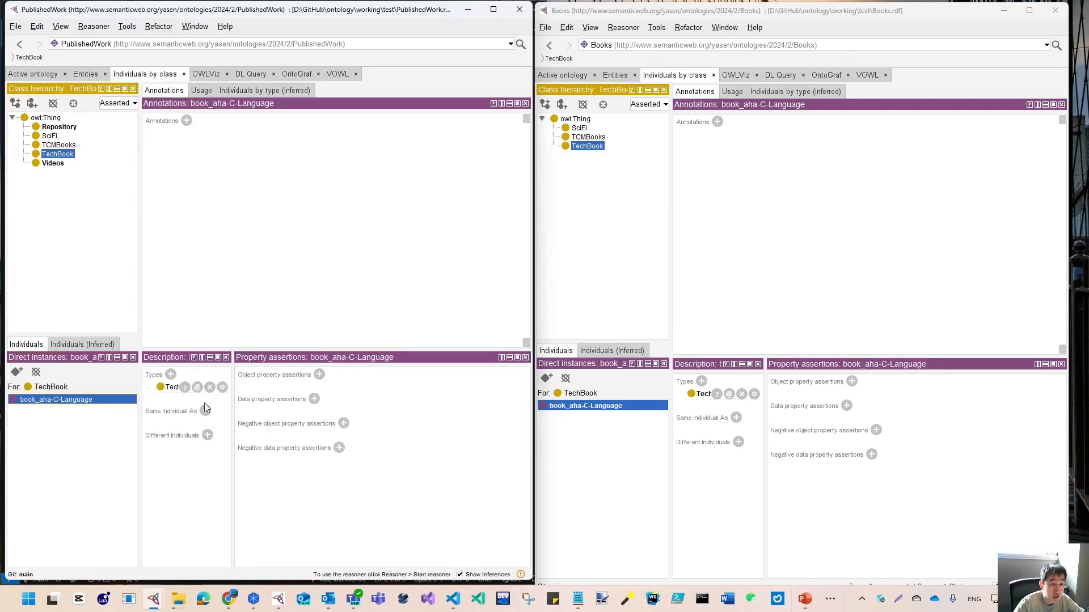
{"action": "left_click", "coordinate": [55, 164]}
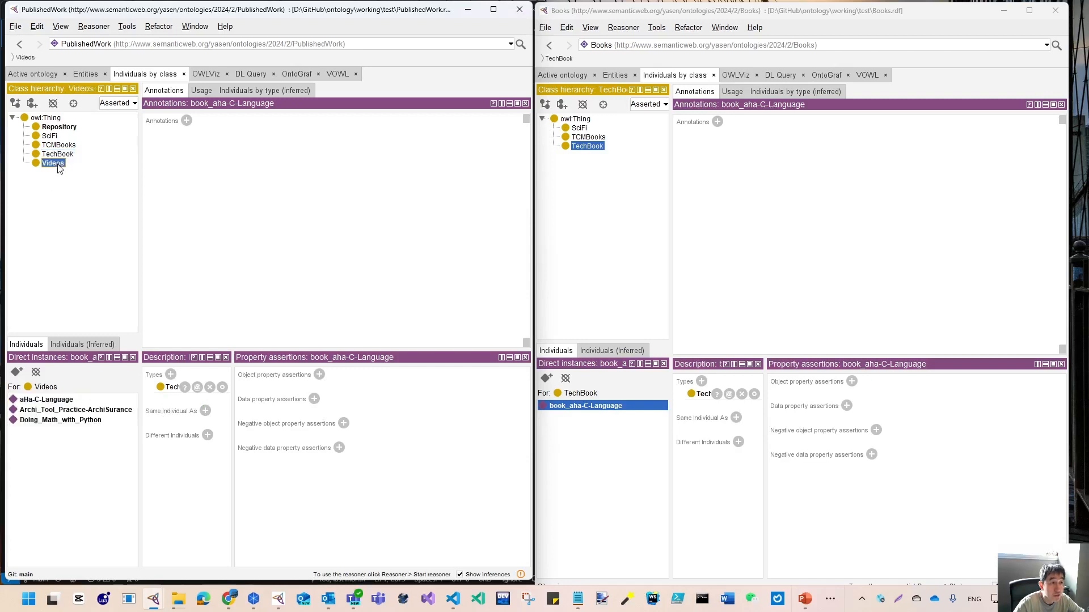
- Examine the domain and range definitions of PublishedWork's fromBook object property
{"action": "left_click", "coordinate": [81, 76]}
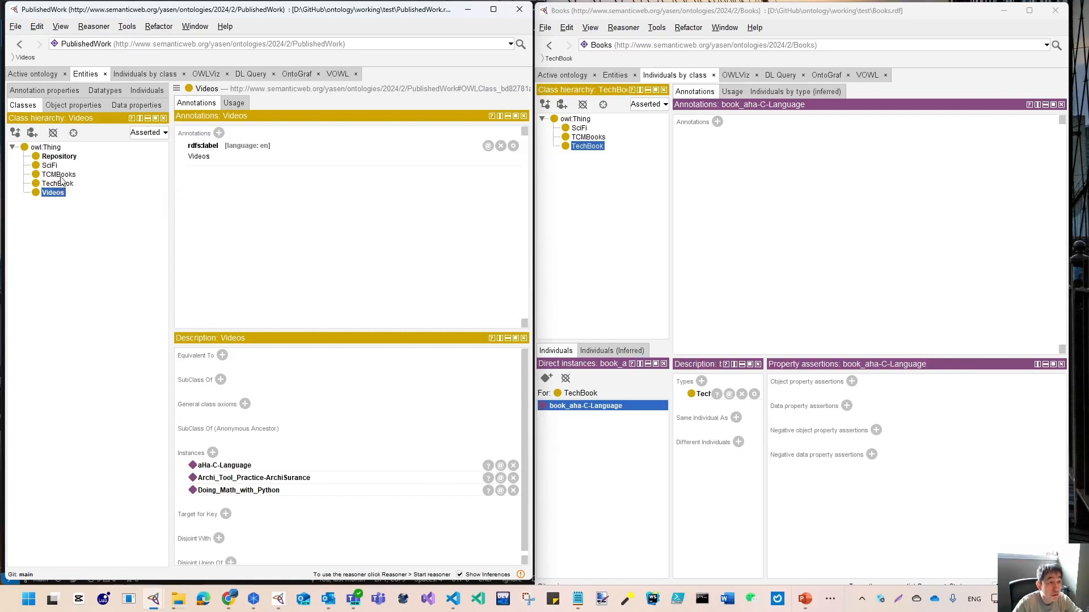
{"action": "left_click", "coordinate": [73, 105]}
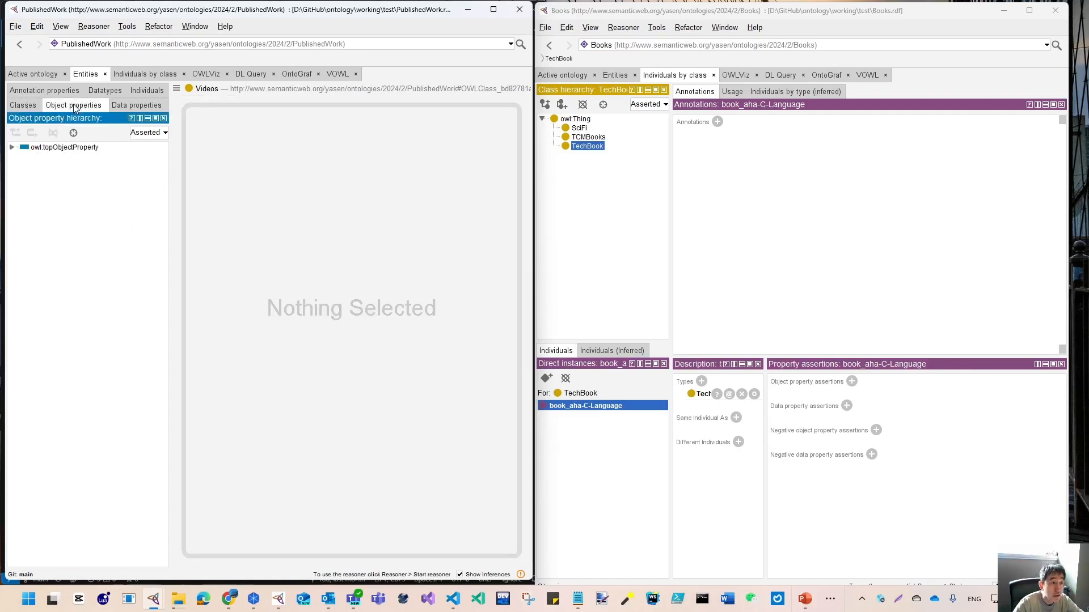
{"action": "left_click", "coordinate": [11, 147]}
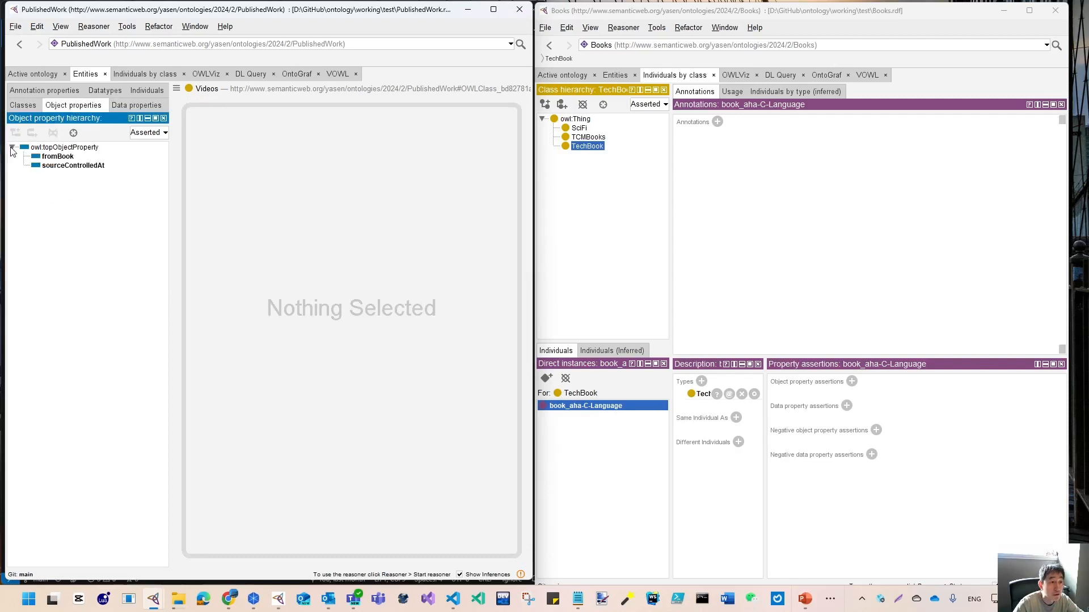
{"action": "left_click", "coordinate": [58, 157]}
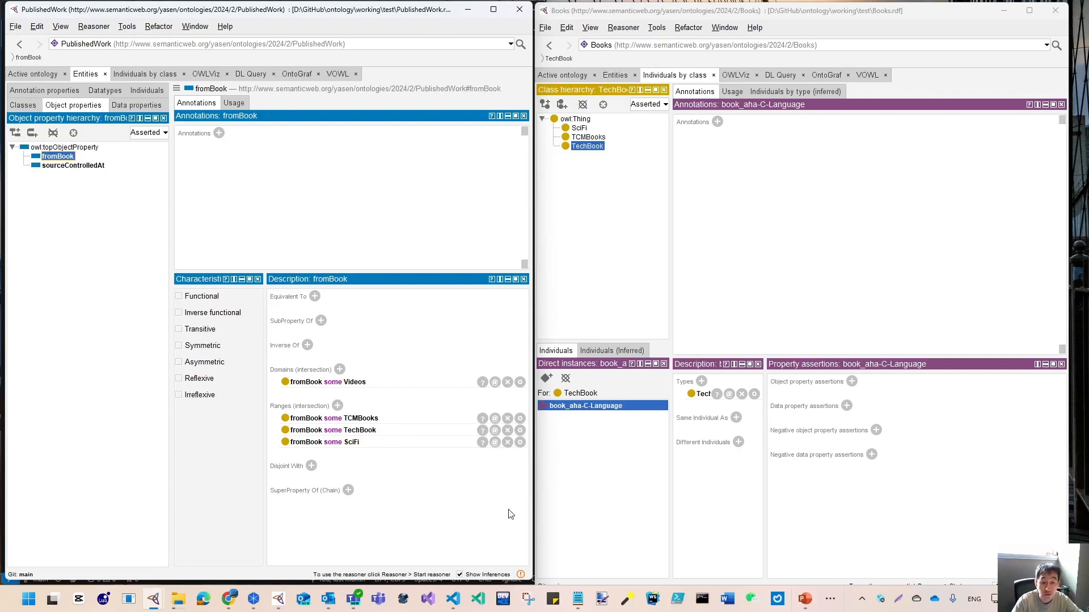
{"action": "left_click_drag", "start_coordinate": [532, 578], "coordinate": [534, 583]}
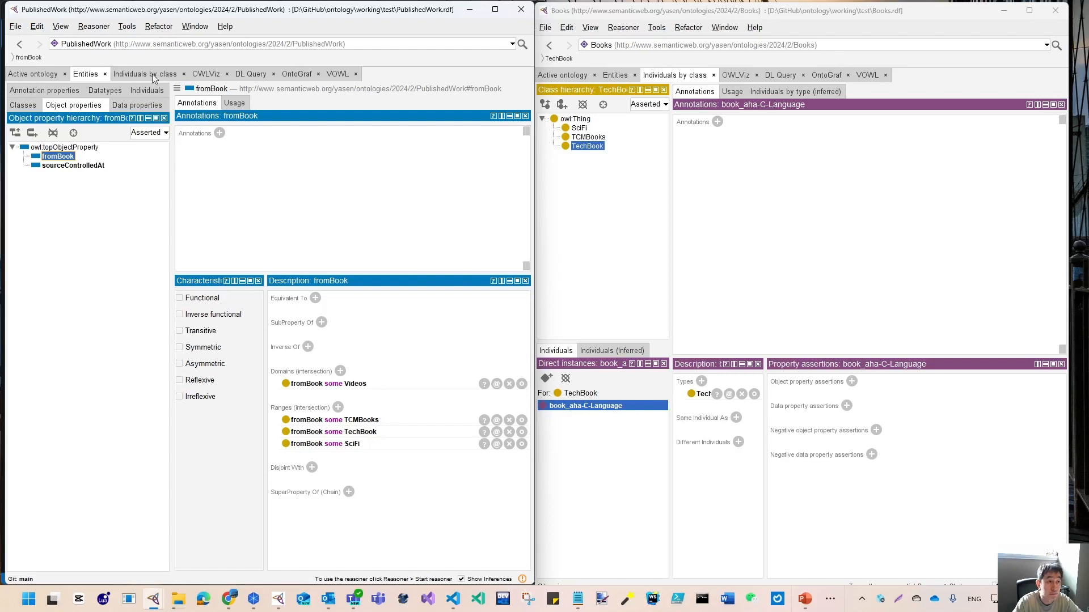
- Check which editing options are offered for the imported TCMBooks class in PublishedWork's class hierarchy
{"action": "left_click", "coordinate": [25, 105]}
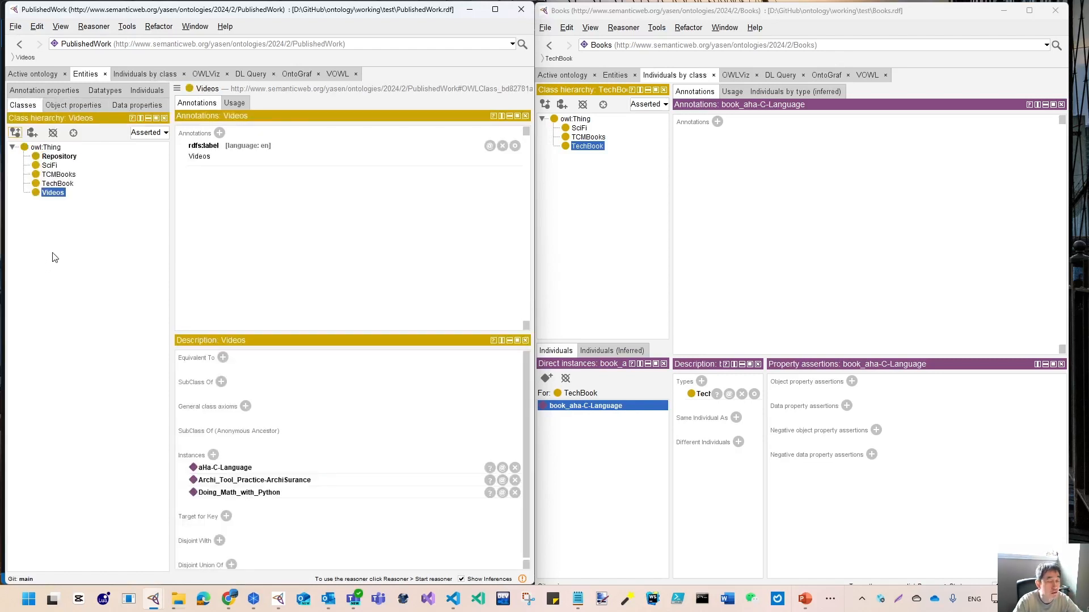
{"action": "right_click", "coordinate": [59, 177]}
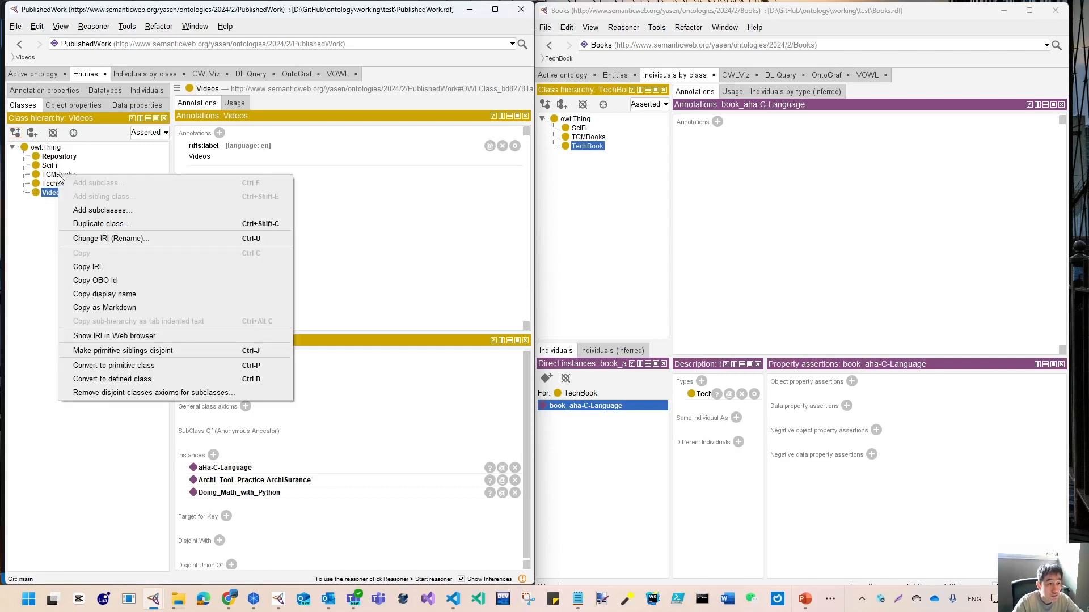
{"action": "left_click", "coordinate": [32, 248]}
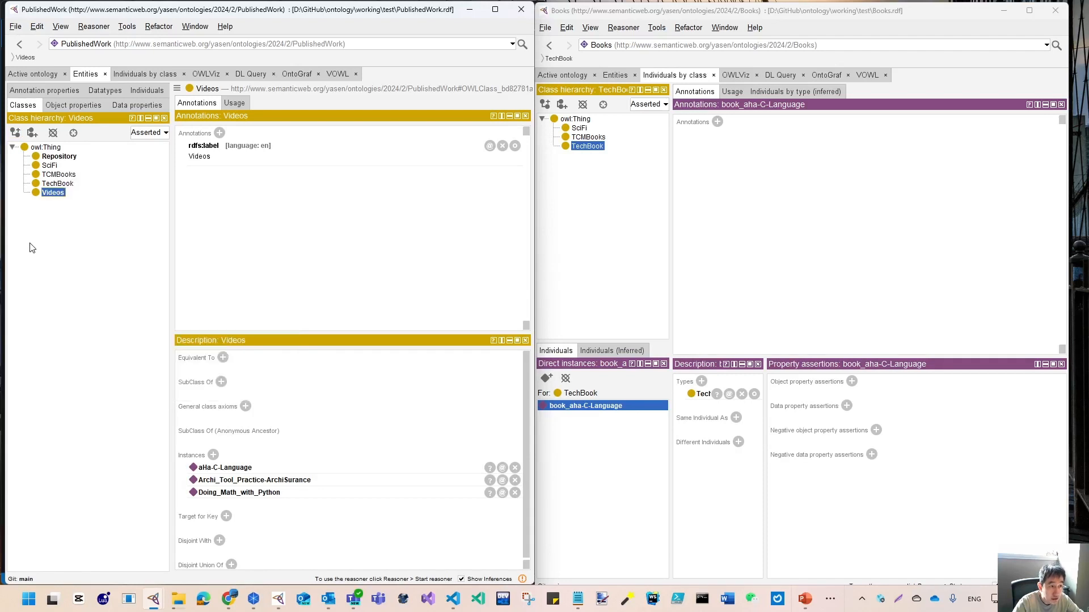
{"action": "left_click", "coordinate": [56, 176]}
{"action": "right_click", "coordinate": [55, 179]}
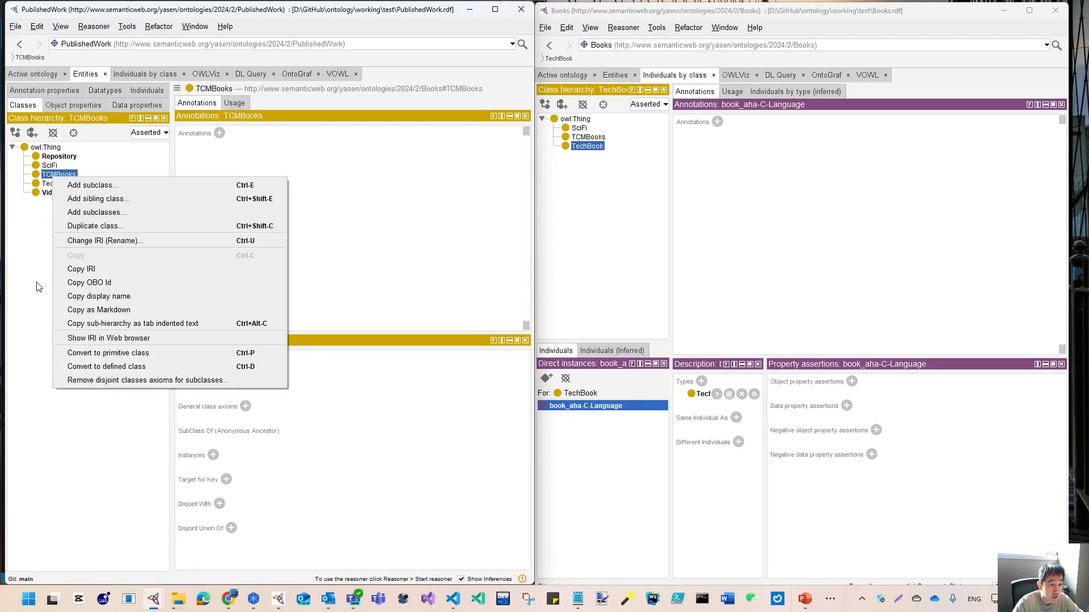
{"action": "left_click", "coordinate": [24, 246]}
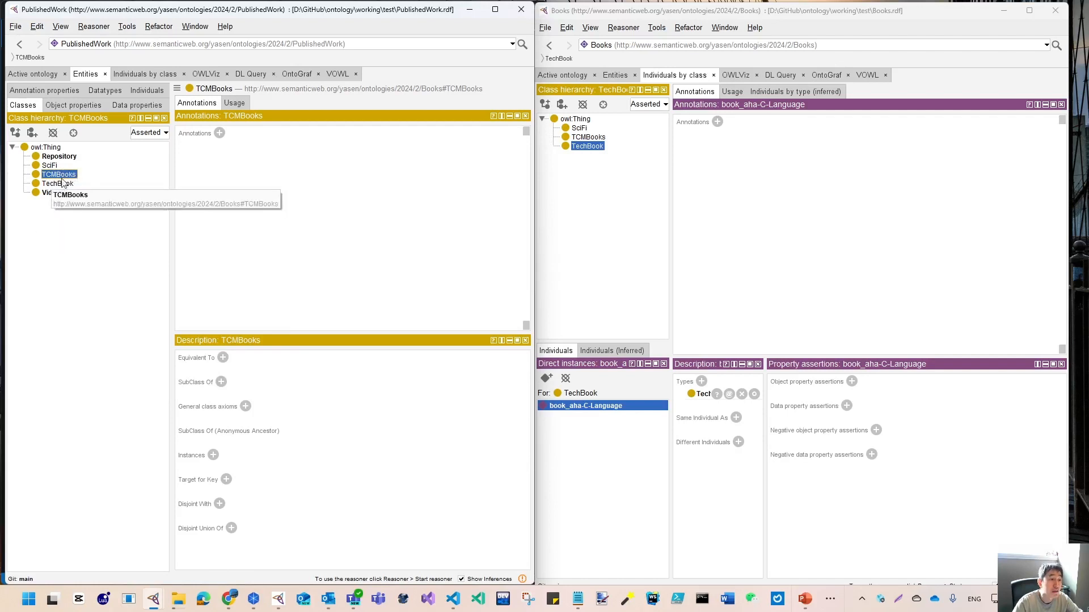
- Select TCMBooks in Books, review the Deal with Multi-Ontologies slide in PowerPoint, and list the working/test folder's files in Visual Studio Code
{"action": "left_click", "coordinate": [591, 138]}
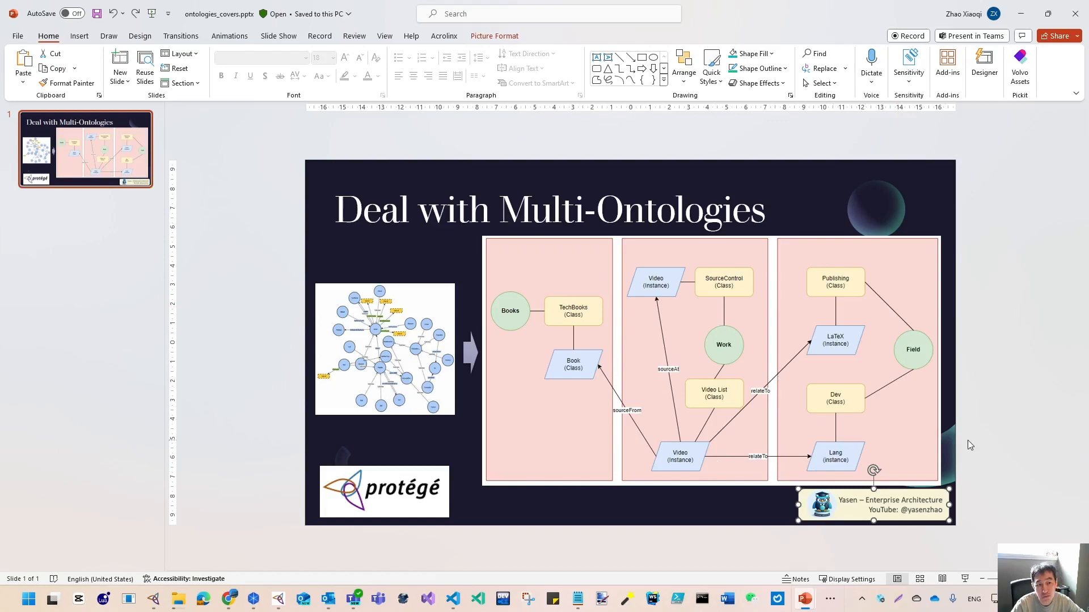
{"action": "left_click", "coordinate": [1021, 13]}
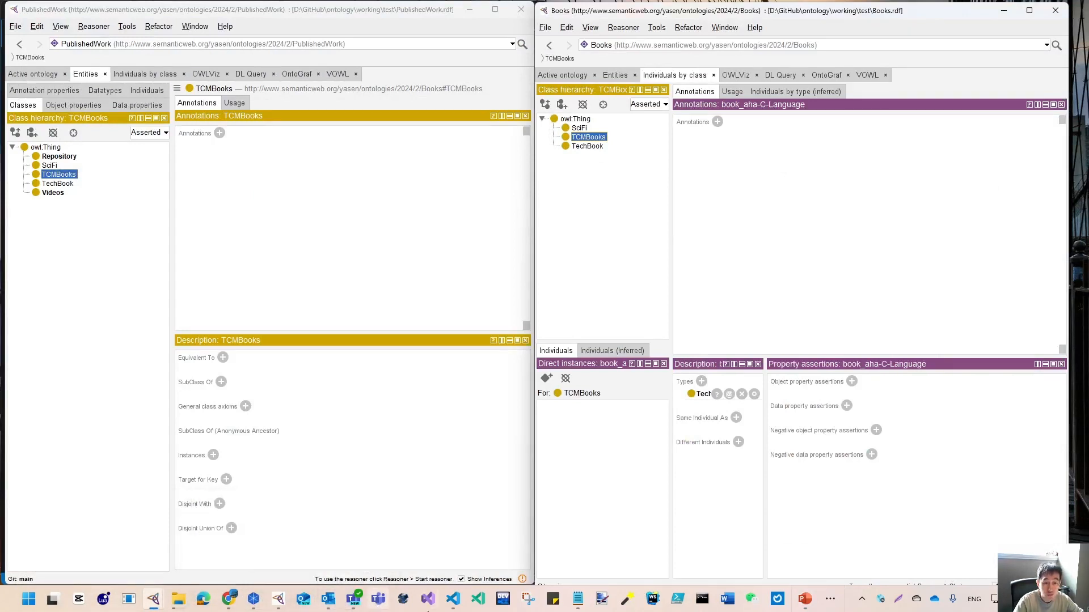
{"action": "left_click", "coordinate": [453, 601]}
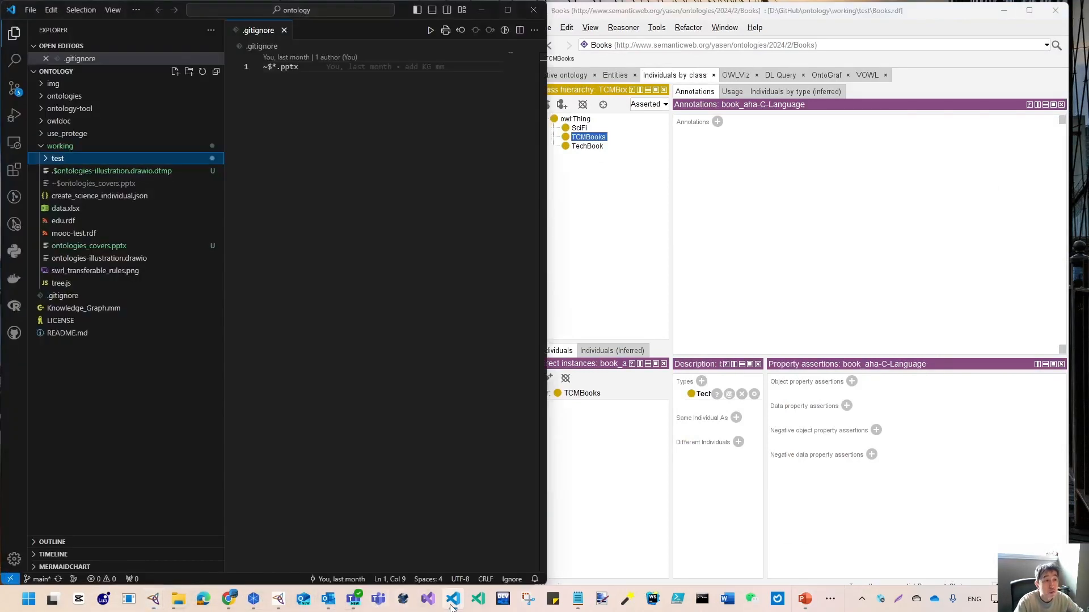
{"action": "left_click", "coordinate": [49, 160]}
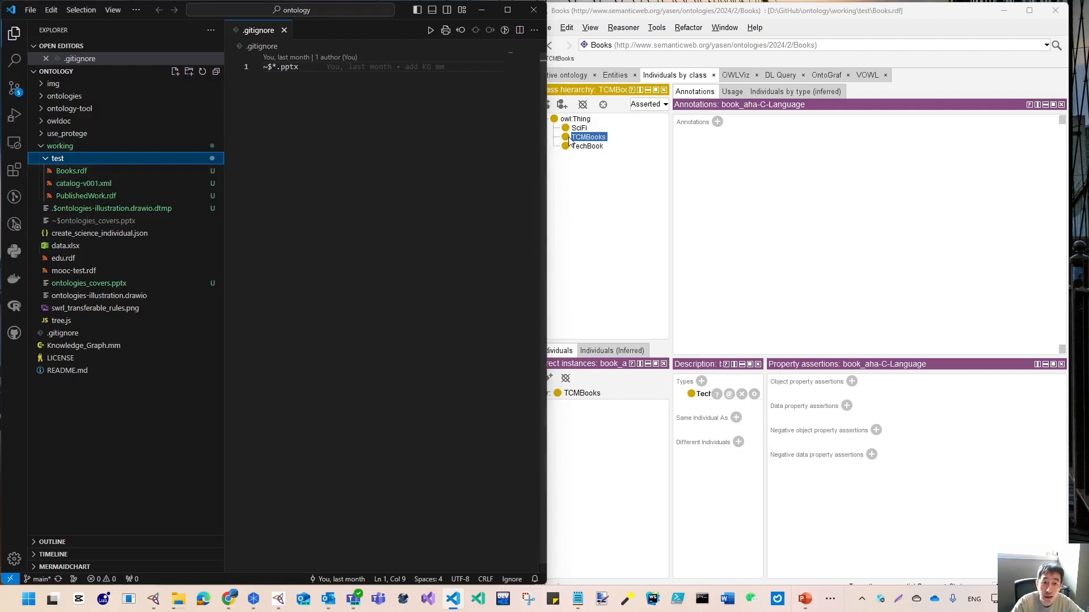
{"action": "left_click_drag", "start_coordinate": [546, 160], "coordinate": [532, 162]}
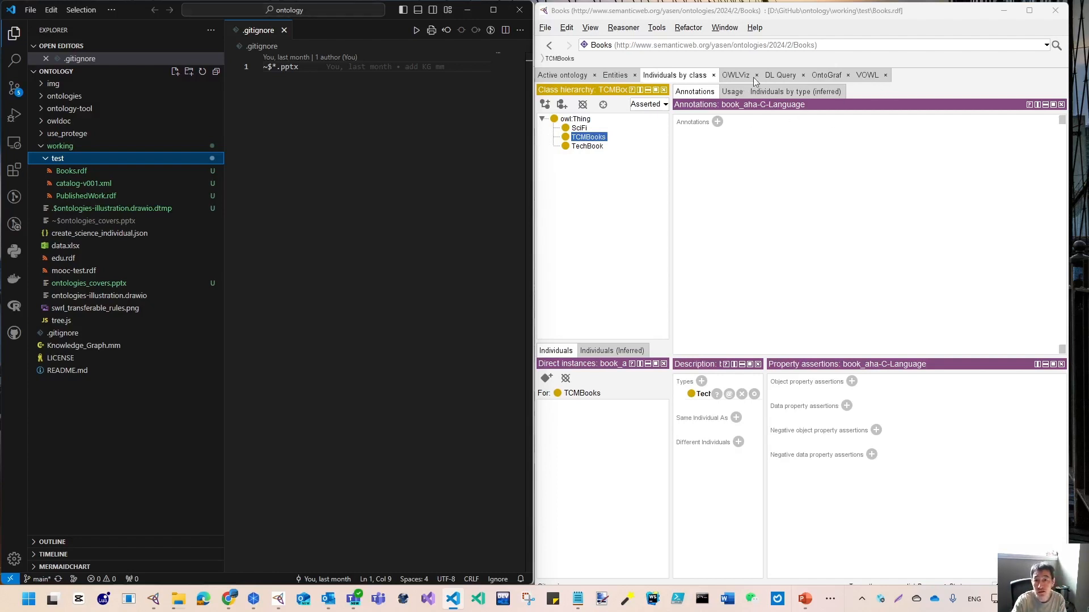
- Show the Books ontology's TCMBooks class in OntoGraf and check the ontology's direct and indirect imports
{"action": "left_click", "coordinate": [830, 77]}
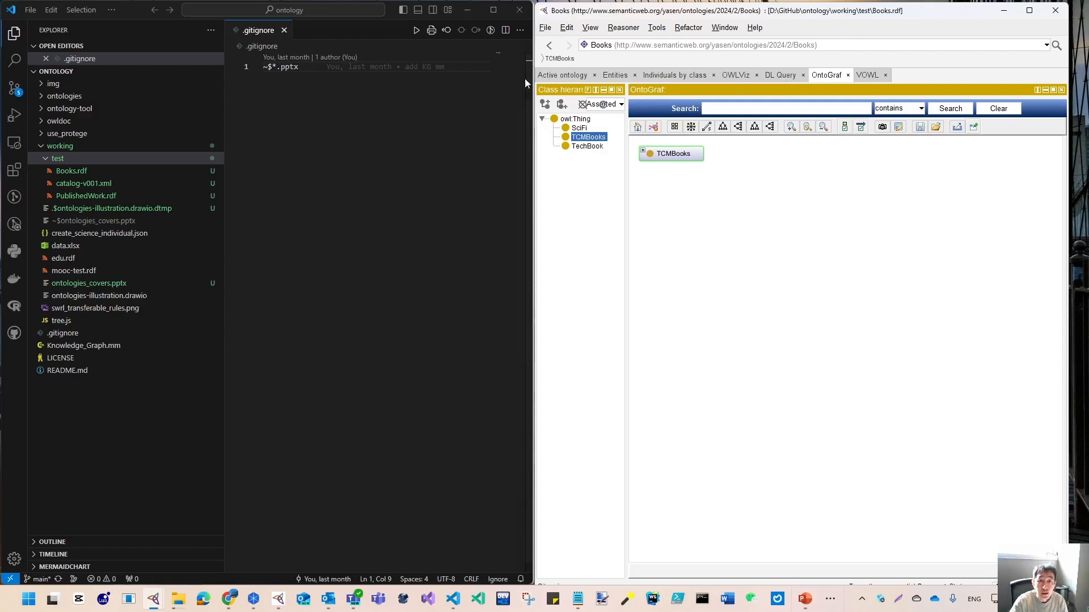
{"action": "left_click", "coordinate": [564, 78]}
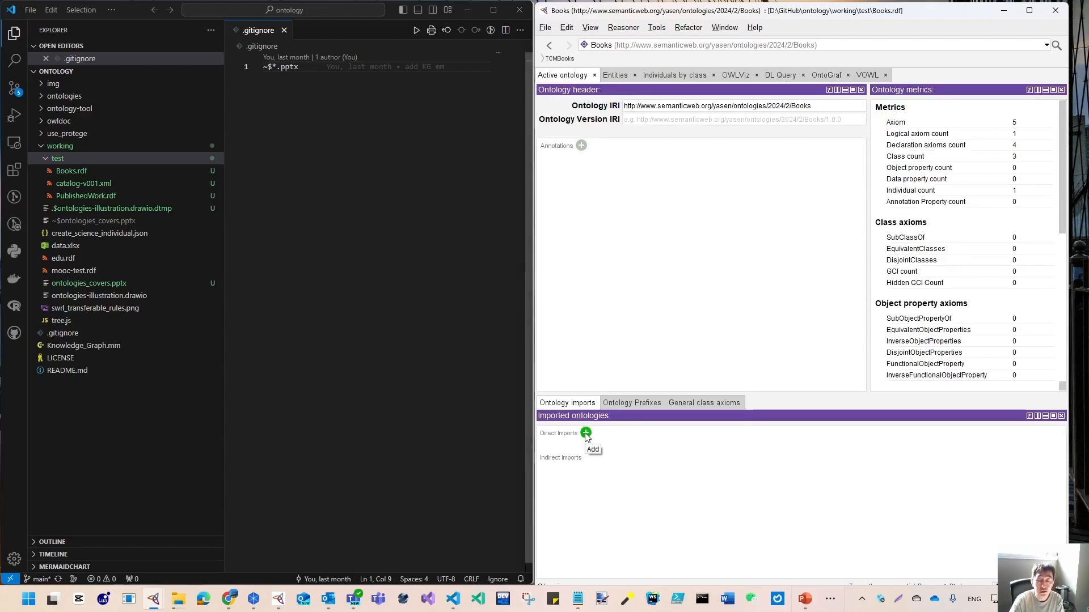
{"action": "left_click", "coordinate": [586, 464]}
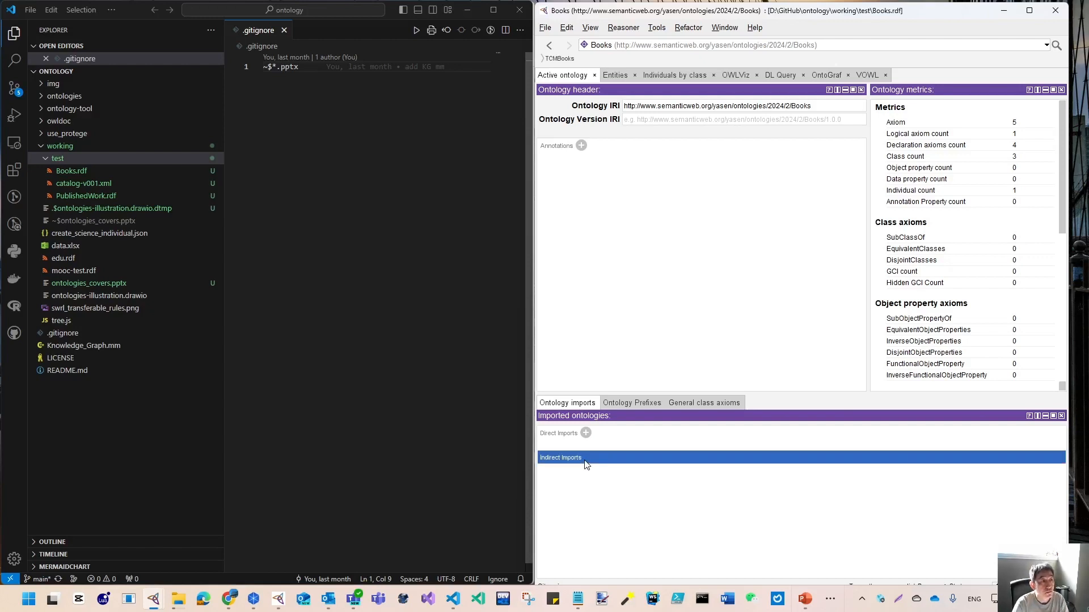